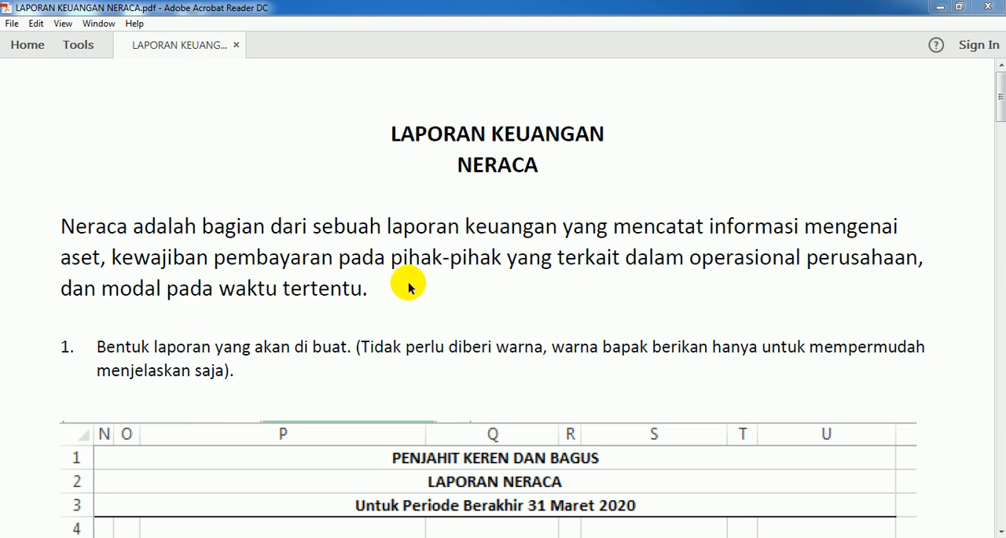
# Step: Examine the definition of Neraca and the sample LAPORAN NERACA layout in the PDF
pyautogui.click(454, 275)
pyautogui.scroll(-3, 456, 283)
pyautogui.scroll(-10, 455, 279)
pyautogui.scroll(-7, 456, 277)
pyautogui.scroll(11, 459, 277)
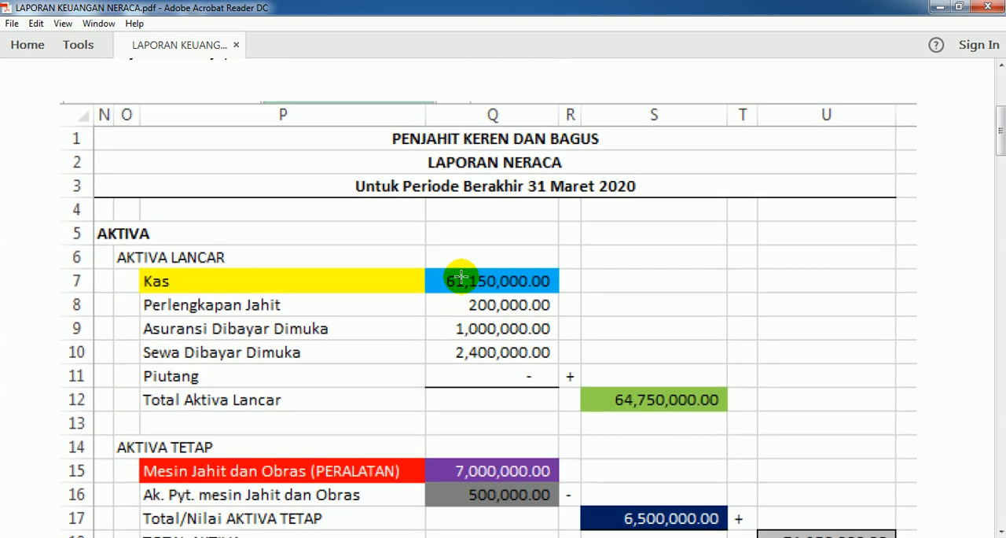
pyautogui.scroll(2, 441, 311)
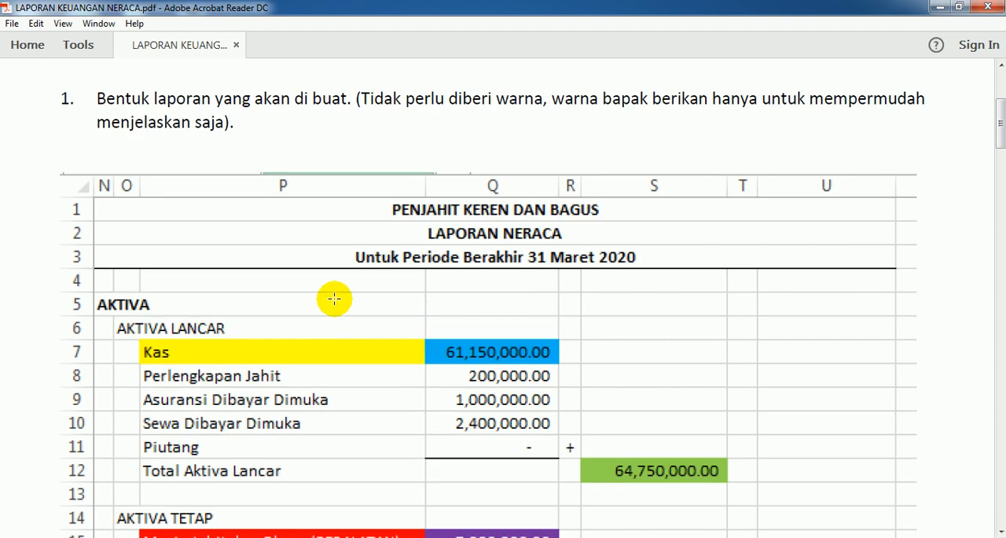
pyautogui.scroll(-1, 386, 329)
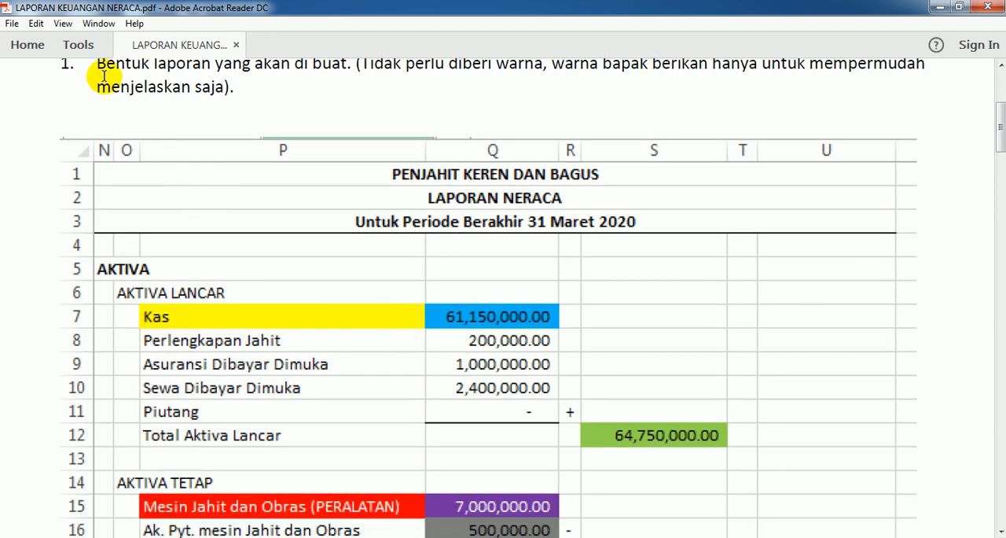
pyautogui.click(67, 26)
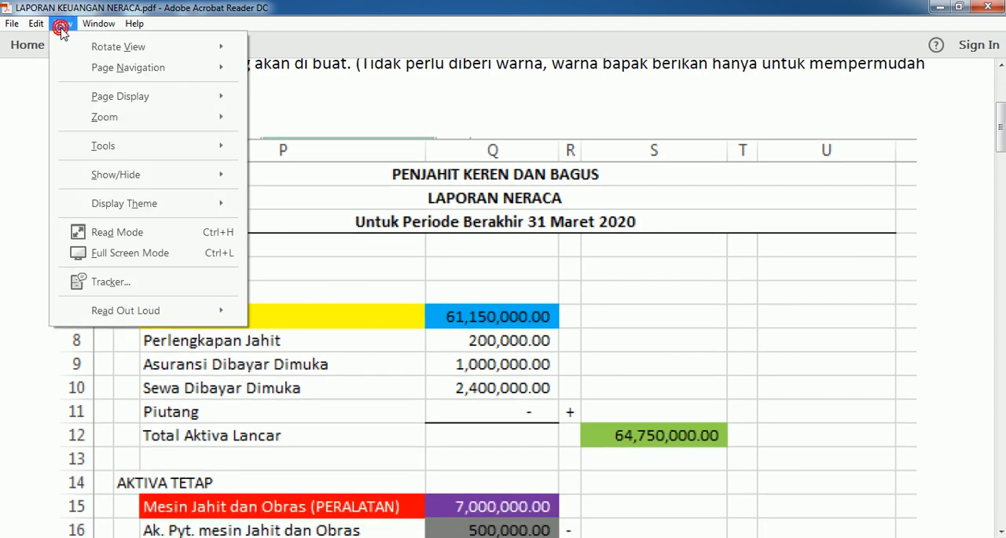
pyautogui.moveTo(99, 28)
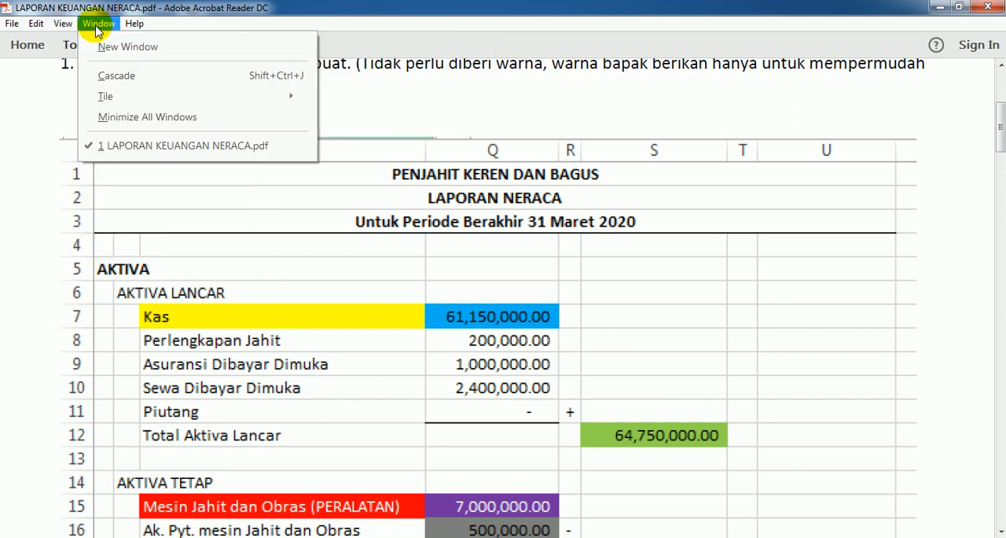
pyautogui.click(374, 282)
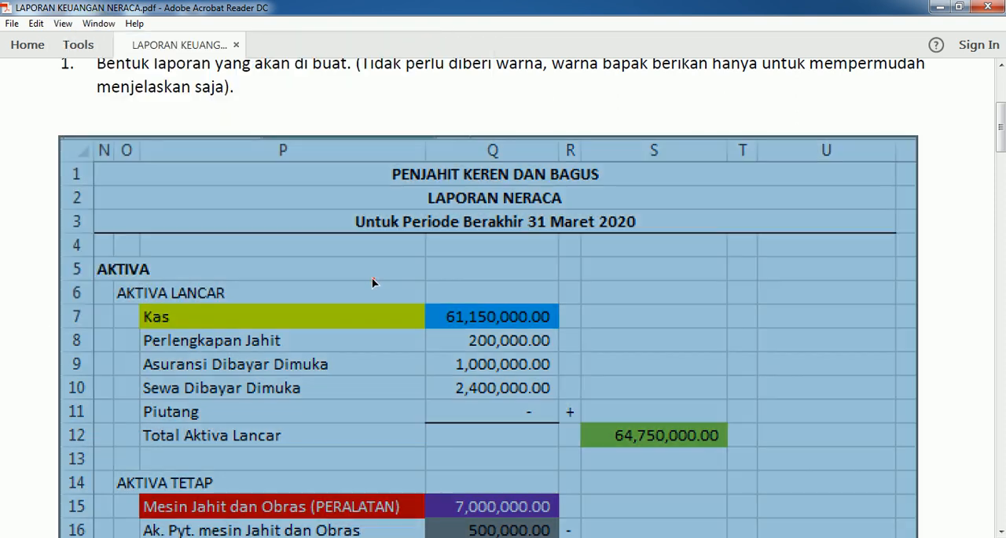
pyautogui.click(586, 296)
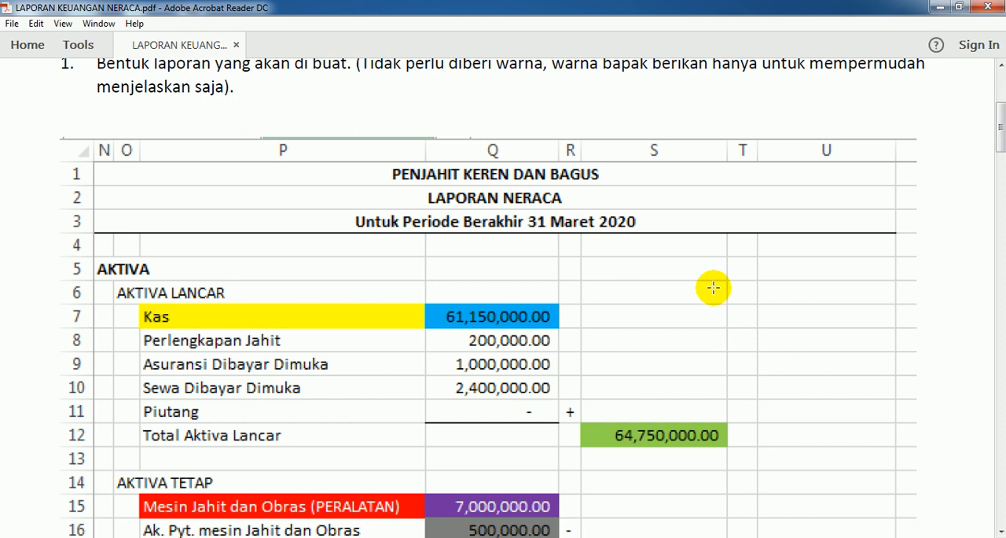
# Step: Set the PDF magnification to 90% to view the whole sample LAPORAN NERACA
pyautogui.scroll(-1, 713, 288)
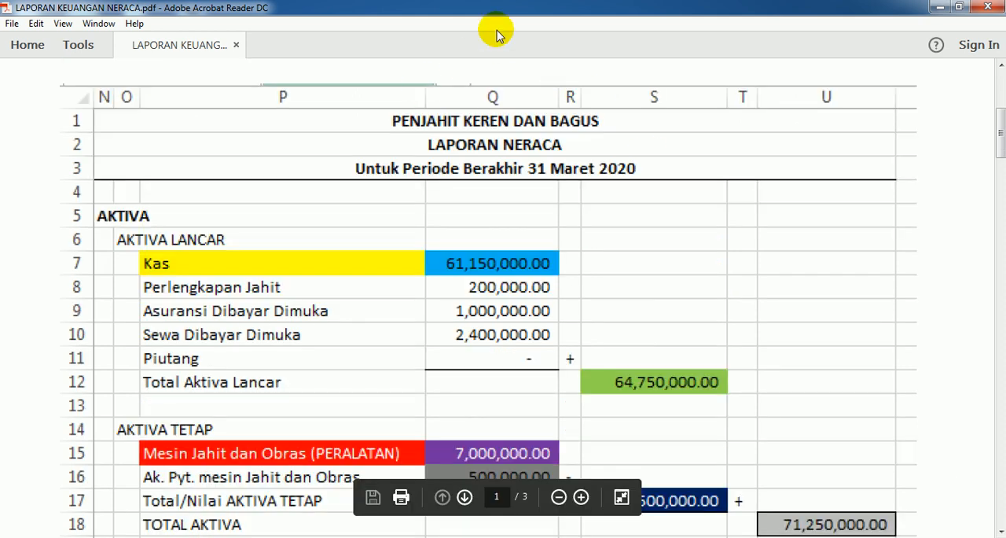
pyautogui.scroll(-2, 359, 114)
pyautogui.scroll(2, 359, 118)
pyautogui.scroll(4, 359, 117)
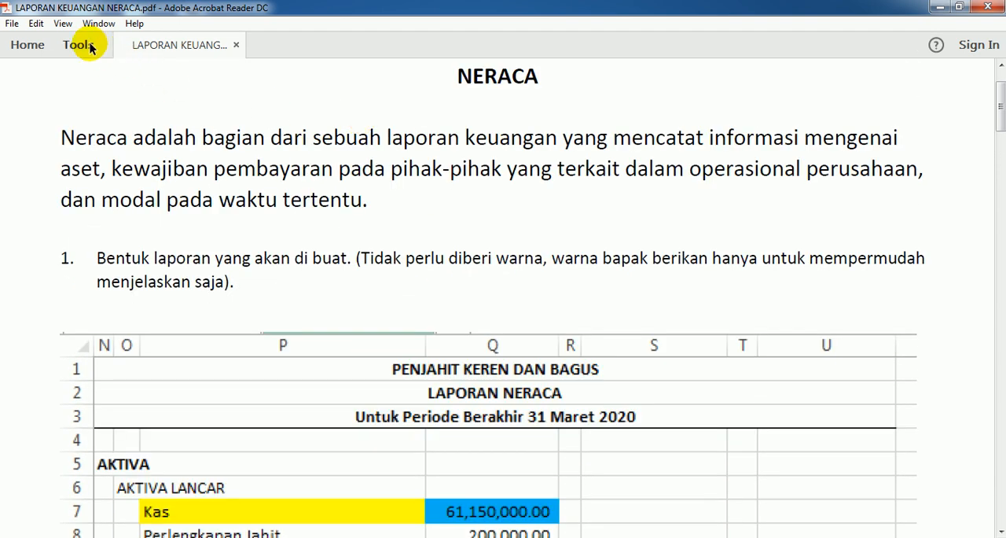
pyautogui.click(66, 25)
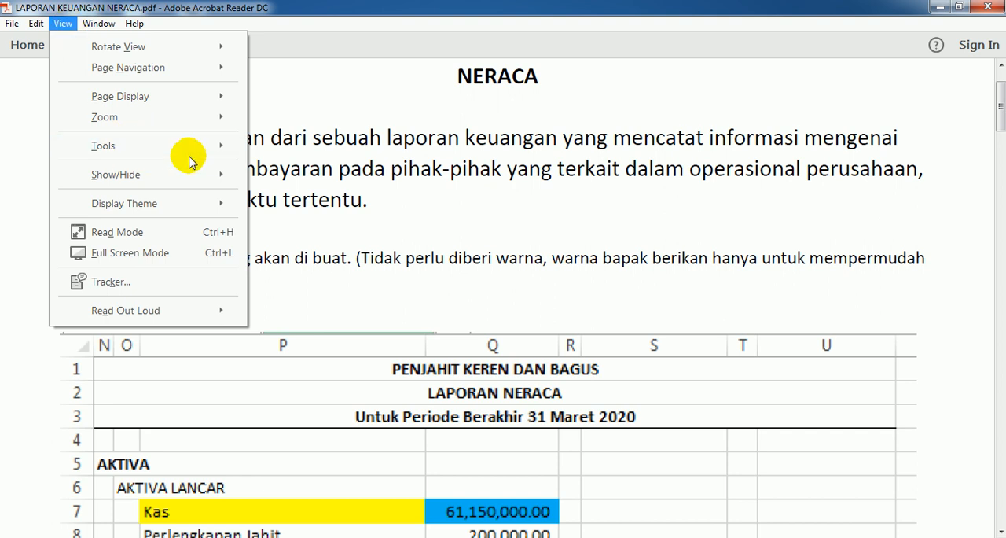
pyautogui.moveTo(225, 115)
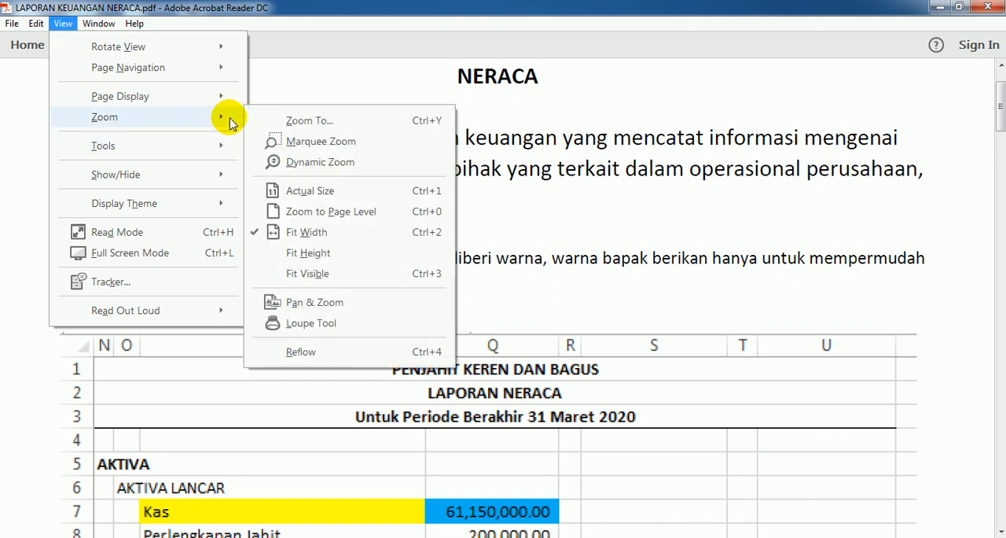
pyautogui.click(292, 122)
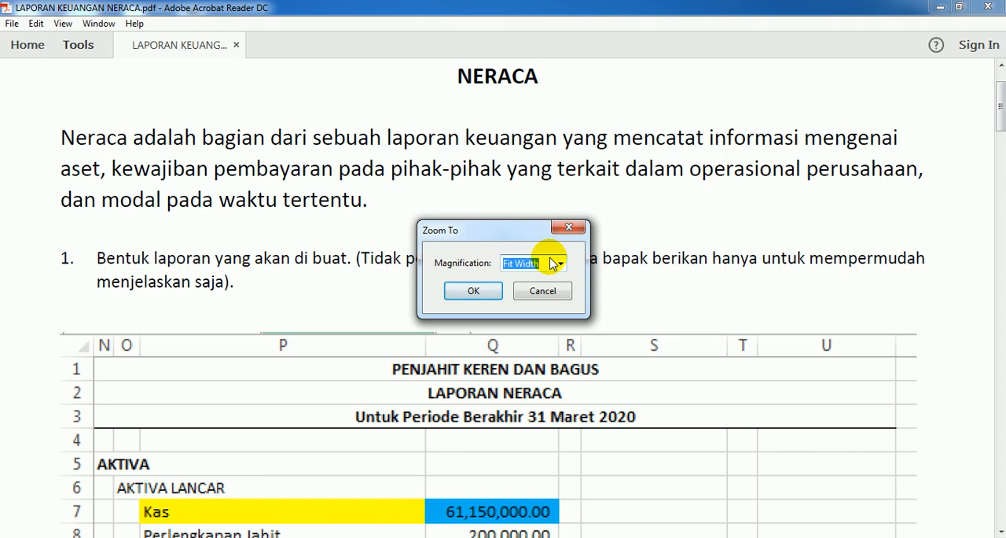
pyautogui.write('90')
pyautogui.click(484, 292)
pyautogui.scroll(-4, 476, 292)
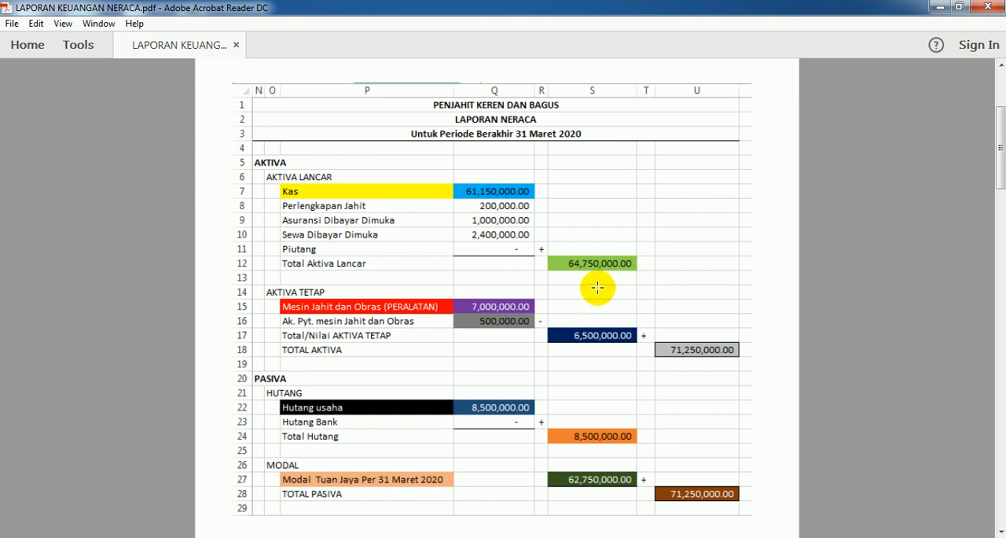
# Step: Compare the completed sample report with the base layout in instruction 2
pyautogui.scroll(3, 598, 288)
pyautogui.scroll(-2, 368, 245)
pyautogui.scroll(2, 368, 245)
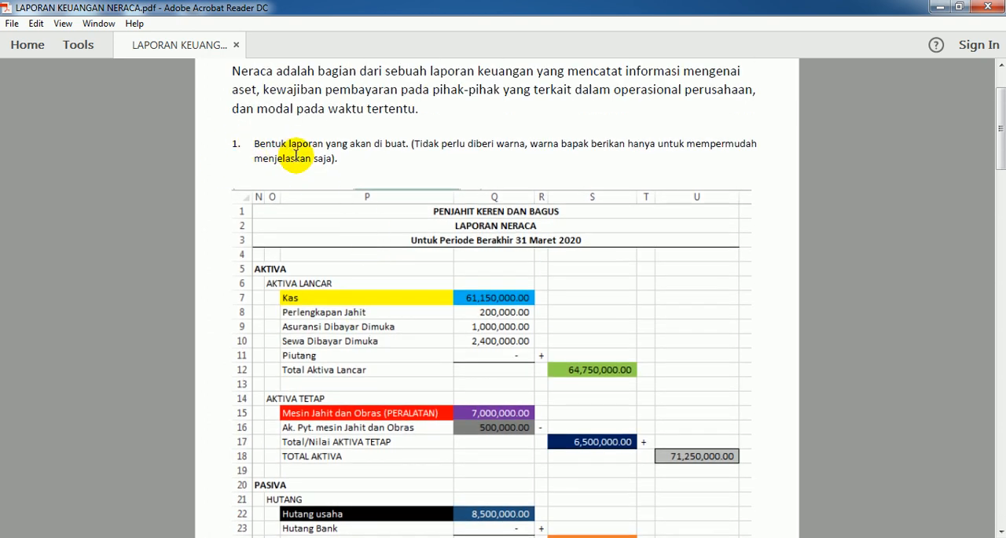
pyautogui.scroll(-10, 394, 245)
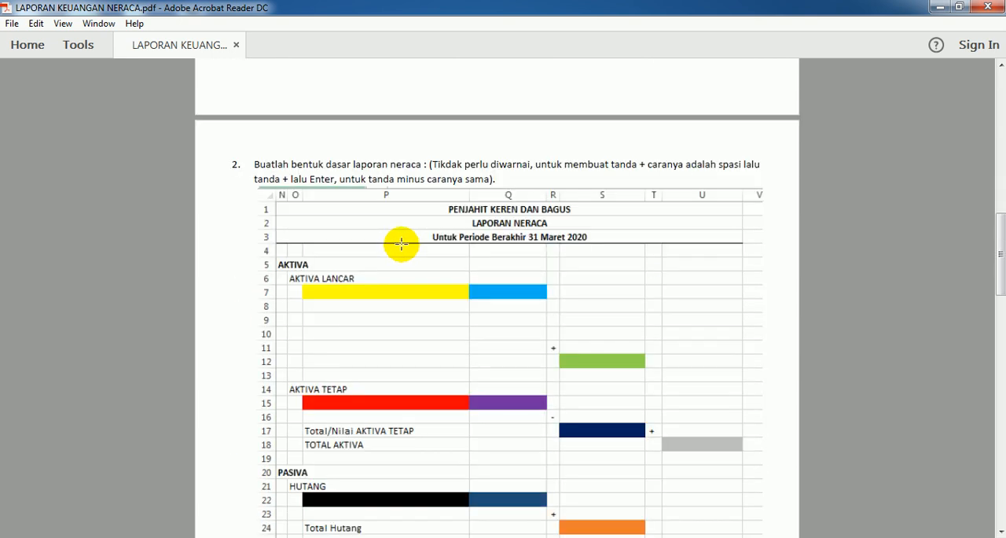
pyautogui.scroll(-2, 401, 244)
pyautogui.scroll(1, 400, 240)
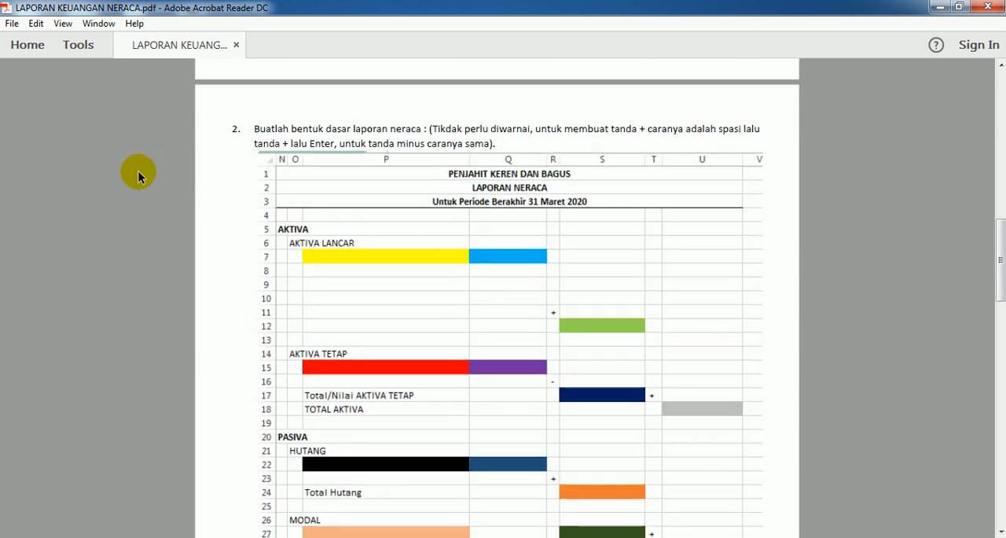
# Step: Set the PDF magnification to Fit Width on the page with instruction 2
pyautogui.click(63, 24)
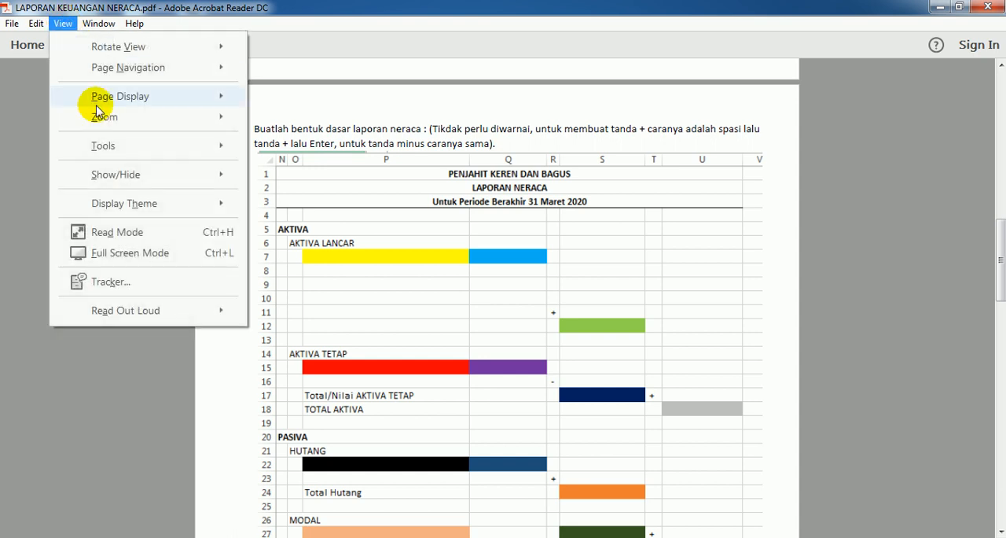
pyautogui.moveTo(221, 119)
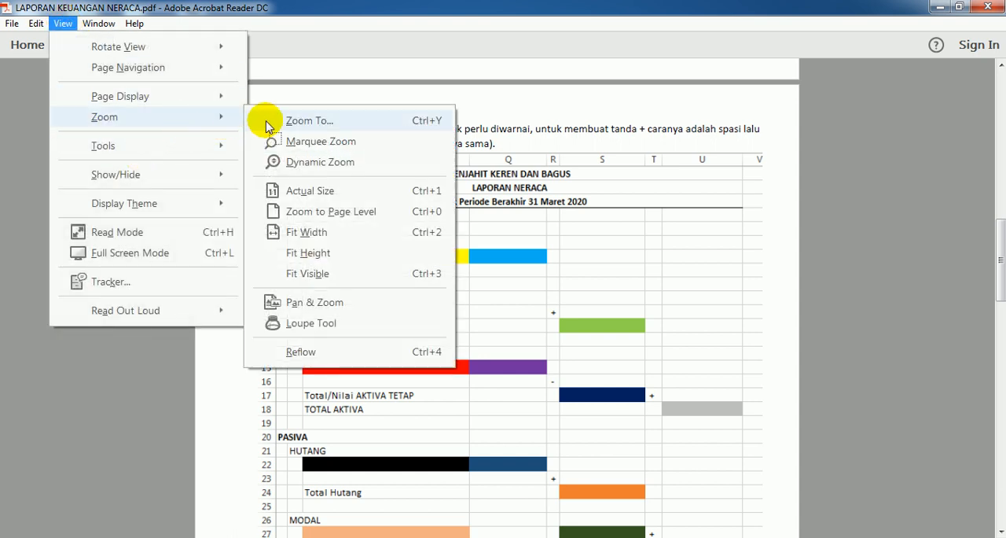
pyautogui.click(308, 121)
pyautogui.click(562, 265)
pyautogui.click(521, 290)
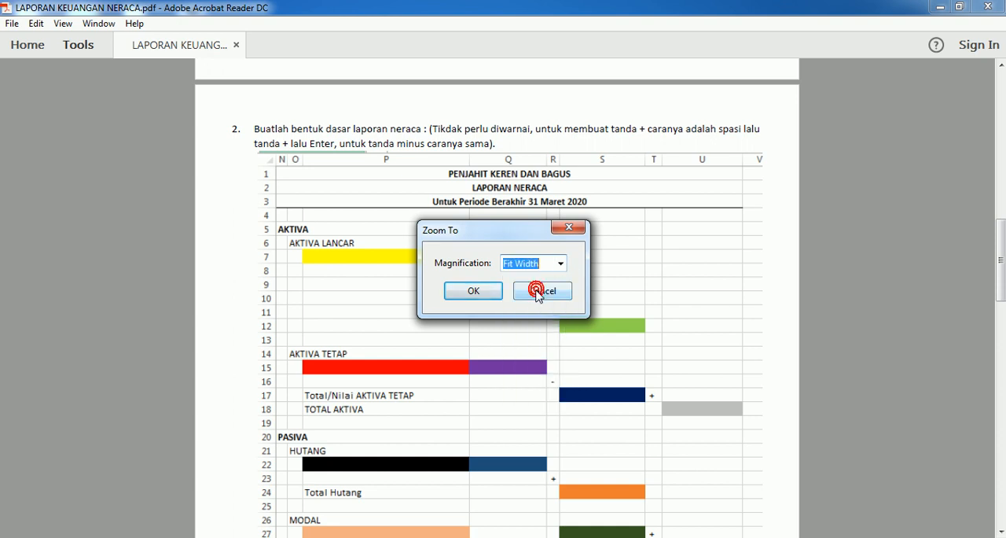
pyautogui.click(479, 294)
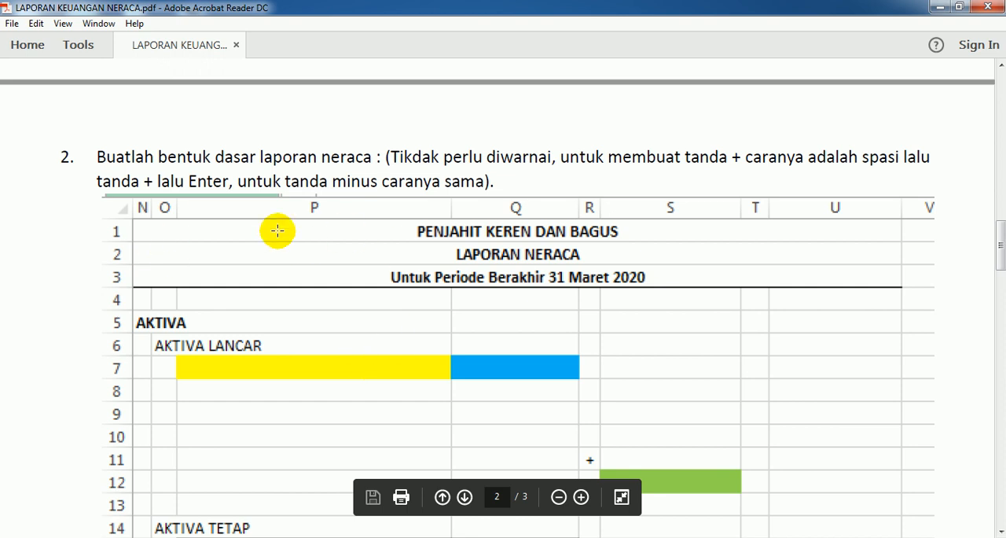
# Step: Examine the base layout of the balance sheet and the instructions that follow it in the PDF
pyautogui.scroll(-3, 200, 236)
pyautogui.scroll(-4, 203, 230)
pyautogui.scroll(4, 205, 233)
pyautogui.scroll(-1, 204, 229)
pyautogui.scroll(-8, 205, 229)
pyautogui.scroll(13, 204, 230)
pyautogui.scroll(2, 204, 229)
pyautogui.scroll(-3, 205, 230)
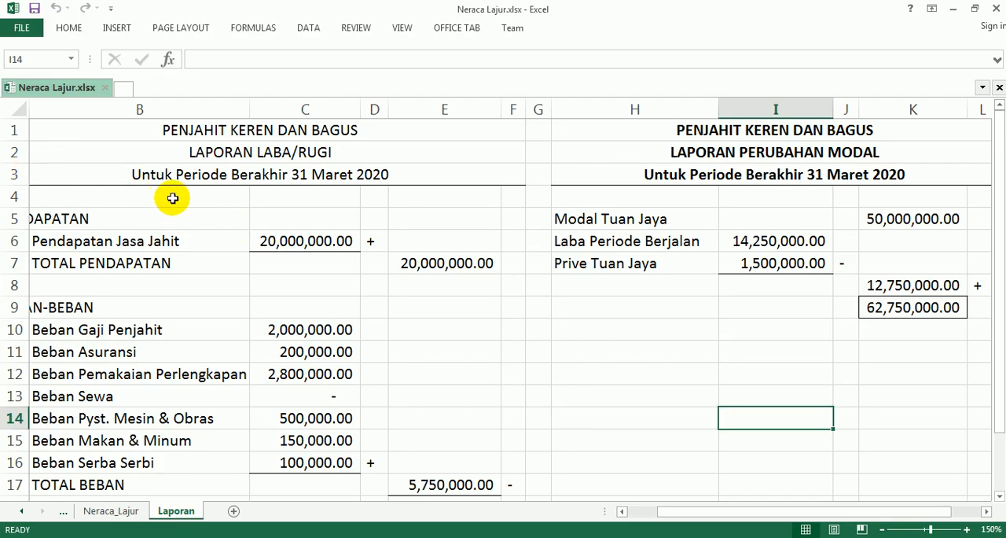
# Step: In Excel, narrow column M on the Laporan sheet to a spacer beside the LAPORAN PERUBAHAN MODAL report
pyautogui.scroll(-5, 172, 195)
pyautogui.scroll(5, 177, 195)
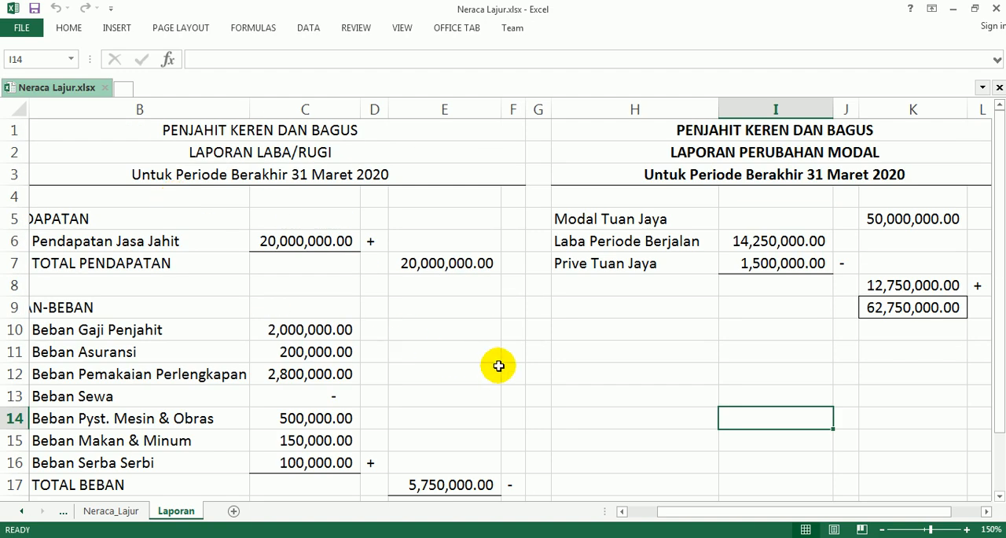
pyautogui.moveTo(693, 508); pyautogui.dragTo(706, 508)
pyautogui.moveTo(809, 510); pyautogui.dragTo(946, 511)
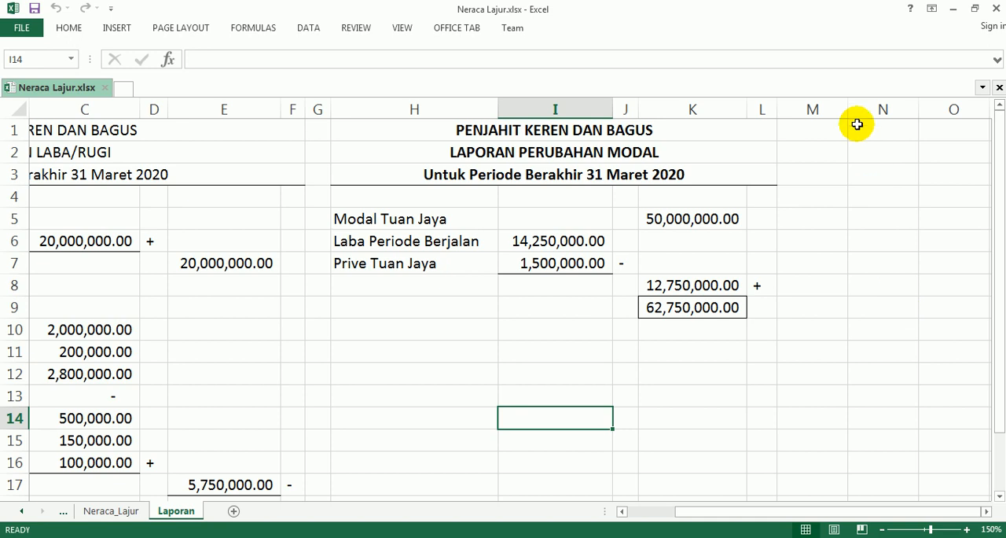
pyautogui.moveTo(850, 112); pyautogui.dragTo(794, 126)
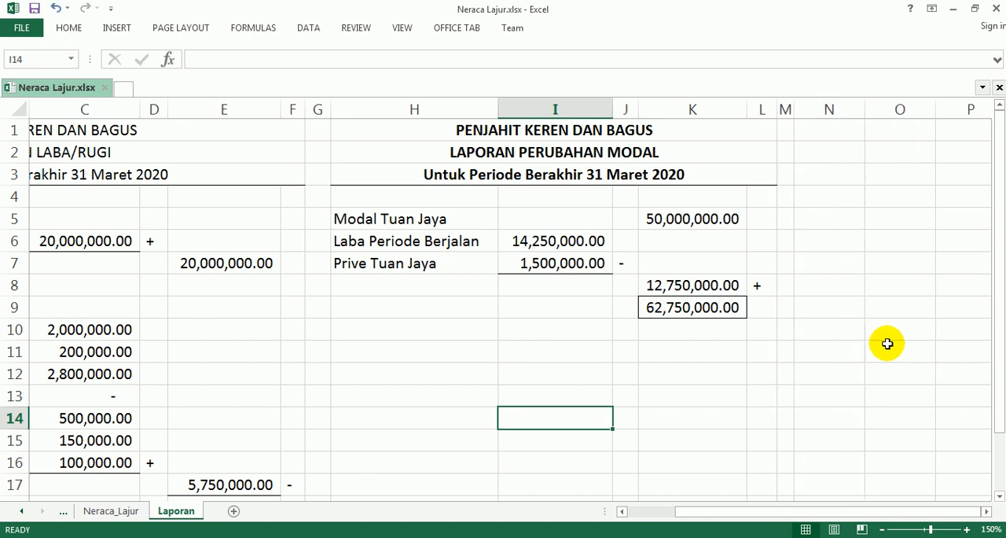
# Step: Paste the copied LAPORAN NERACA base layout into the Laporan sheet starting at cell N1
pyautogui.click(988, 511)
pyautogui.click(987, 511)
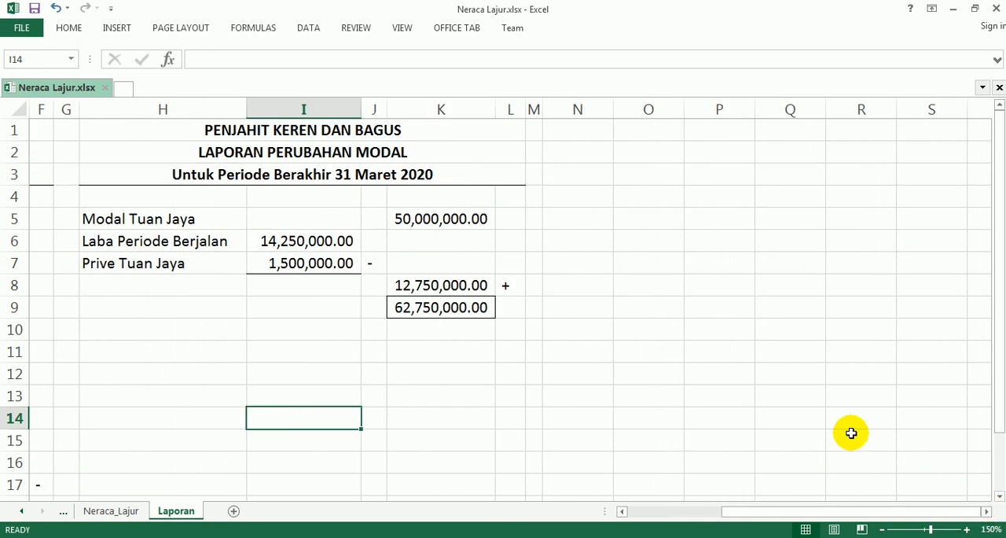
pyautogui.click(598, 135)
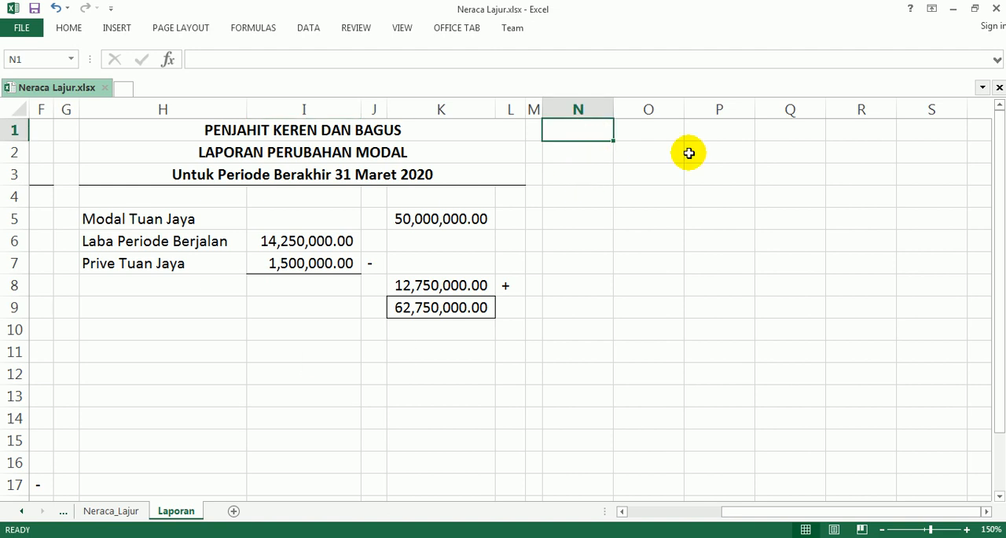
pyautogui.hotkey('ctrl', 'v')
pyautogui.click(621, 340)
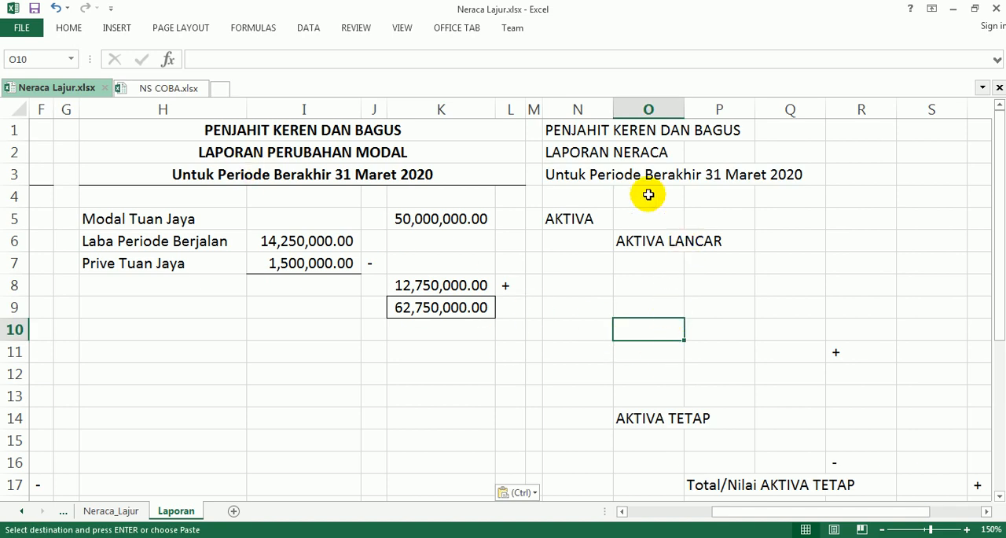
# Step: Re-enter the plus sign in cell R11 and the minus sign in cell R16, each preceded by a space
pyautogui.click(987, 511)
pyautogui.click(987, 511)
pyautogui.click(987, 511)
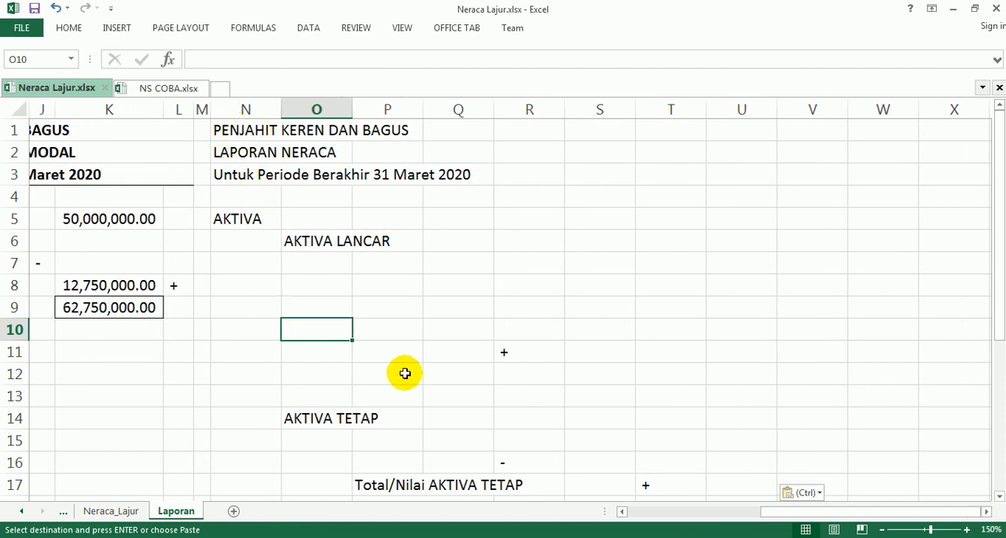
pyautogui.click(513, 358)
pyautogui.write('+')
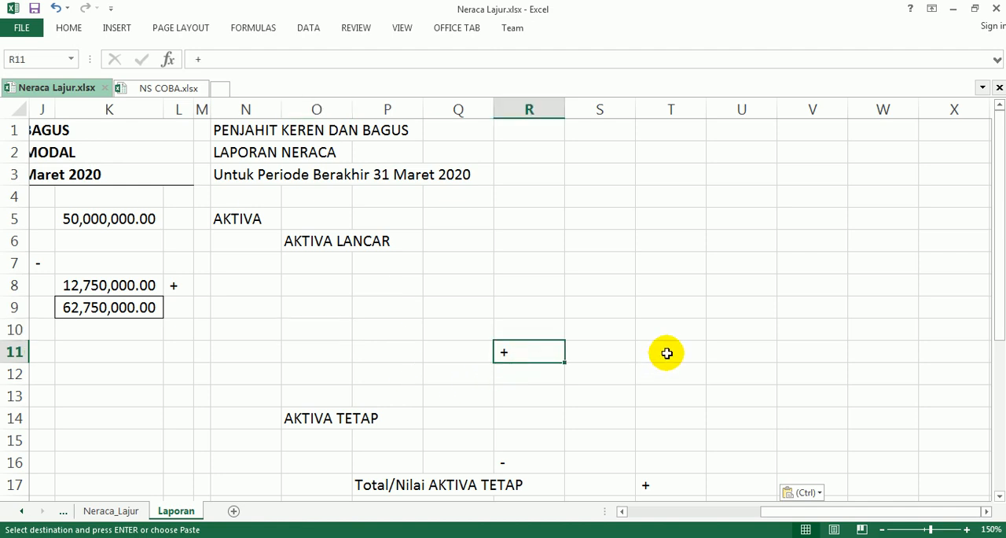
pyautogui.press('BackSpace')
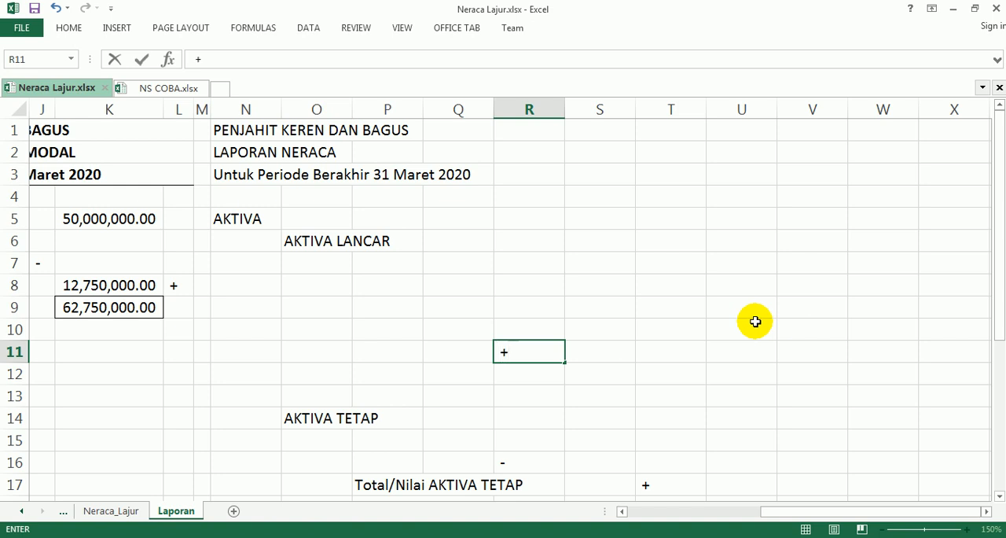
pyautogui.press('Return')
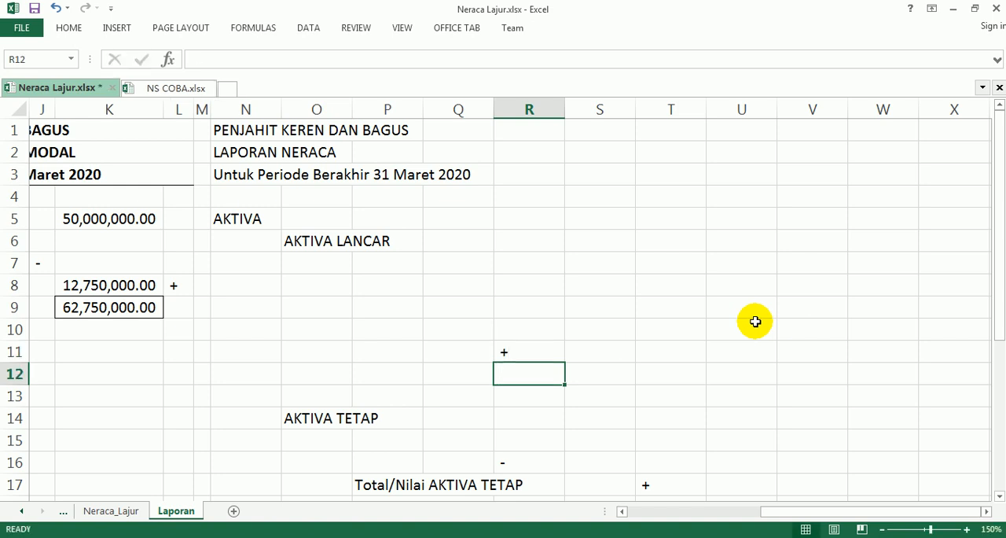
pyautogui.click(529, 468)
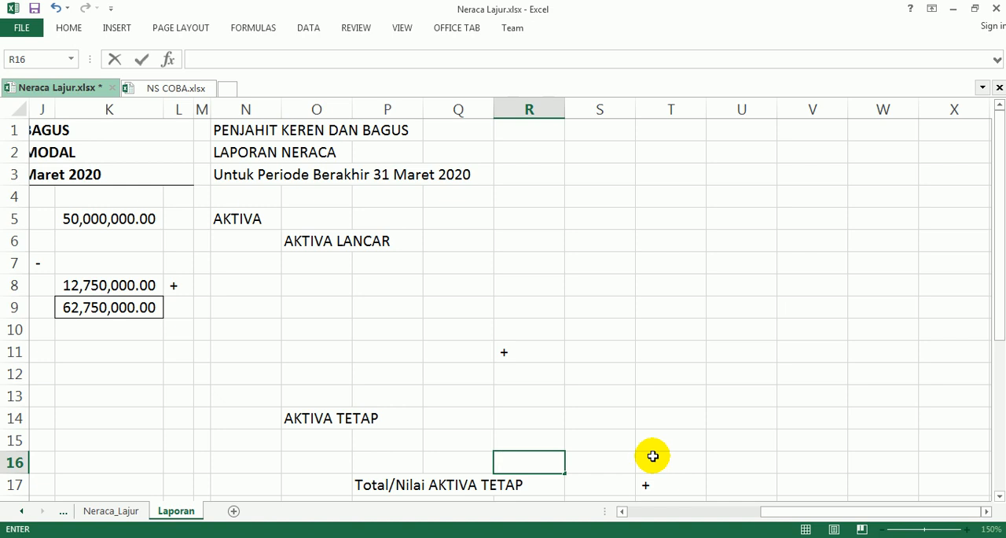
pyautogui.press('Return')
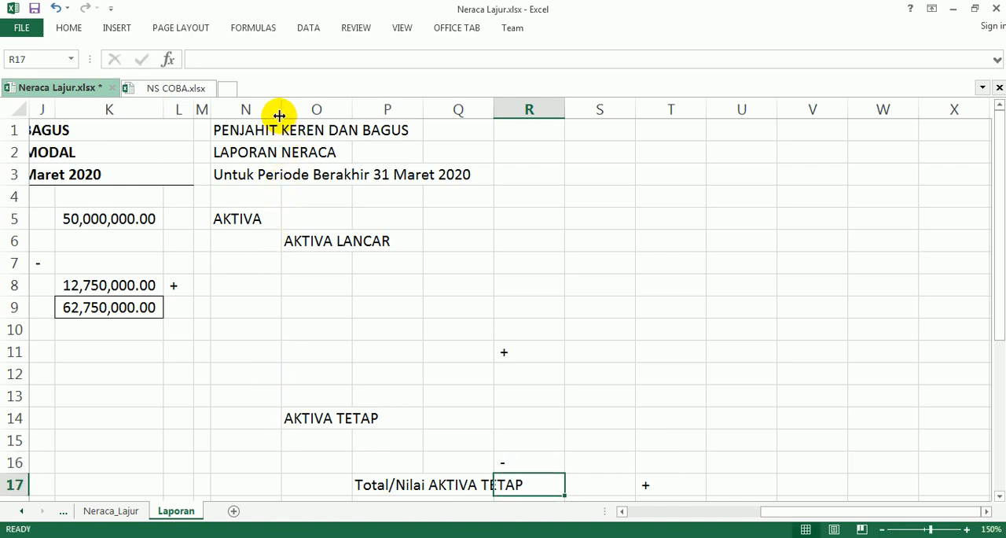
# Step: Narrow columns N and O of the balance sheet layout, and switch to the PDF instructions in Adobe Acrobat Reader
pyautogui.moveTo(280, 108); pyautogui.dragTo(239, 126)
pyautogui.moveTo(308, 109); pyautogui.dragTo(275, 119)
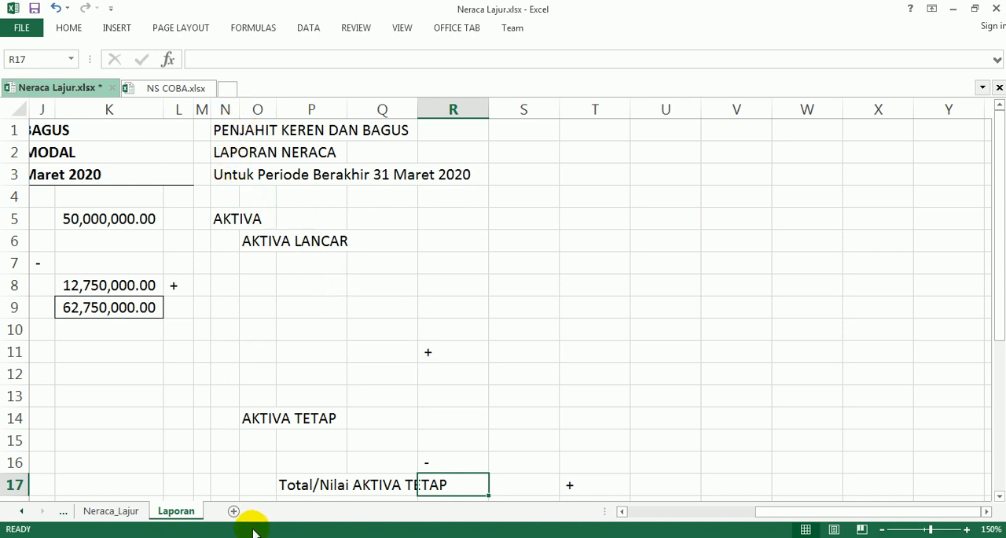
pyautogui.click(314, 537)
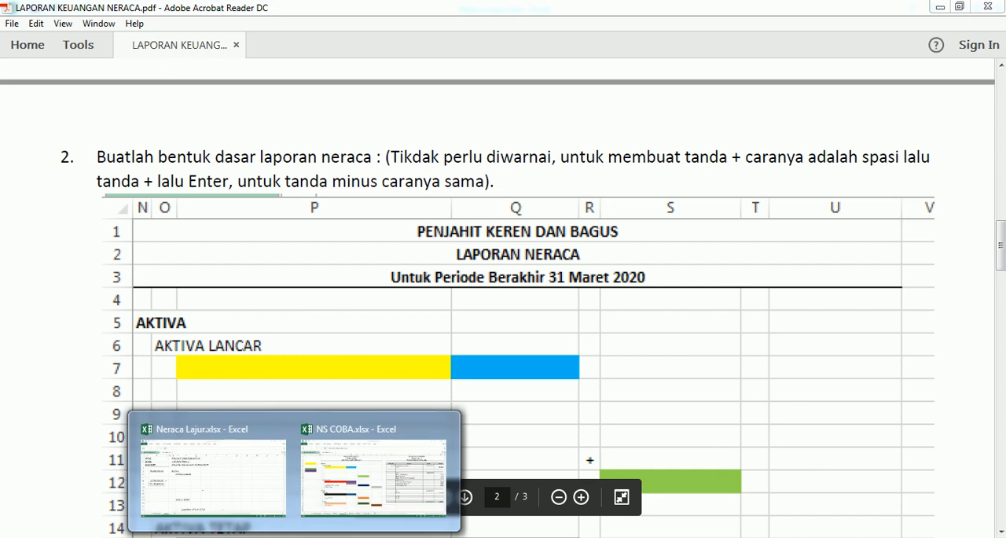
# Step: Switch to the Neraca Lajur.xlsx workbook in Excel
pyautogui.click(259, 467)
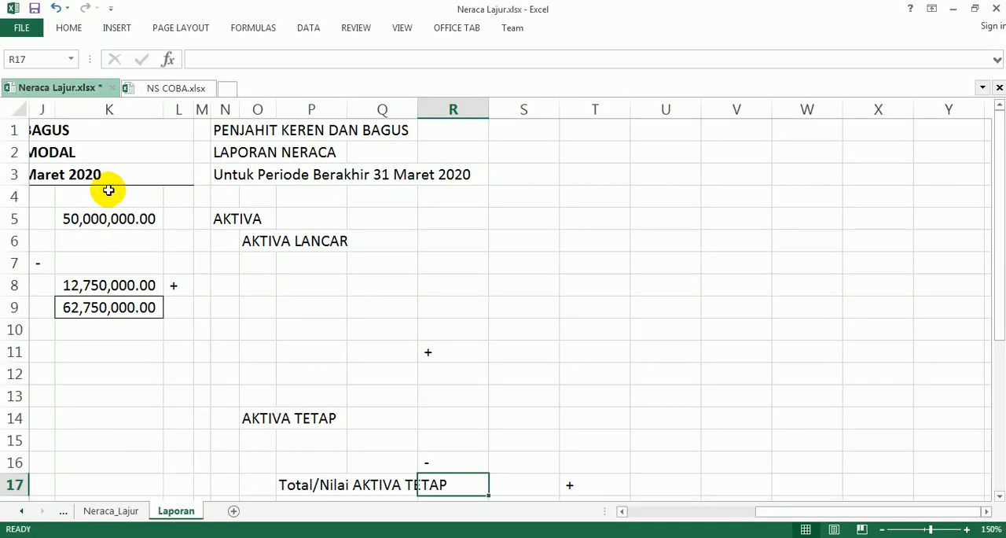
pyautogui.moveTo(224, 130); pyautogui.dragTo(664, 173)
pyautogui.click(586, 171)
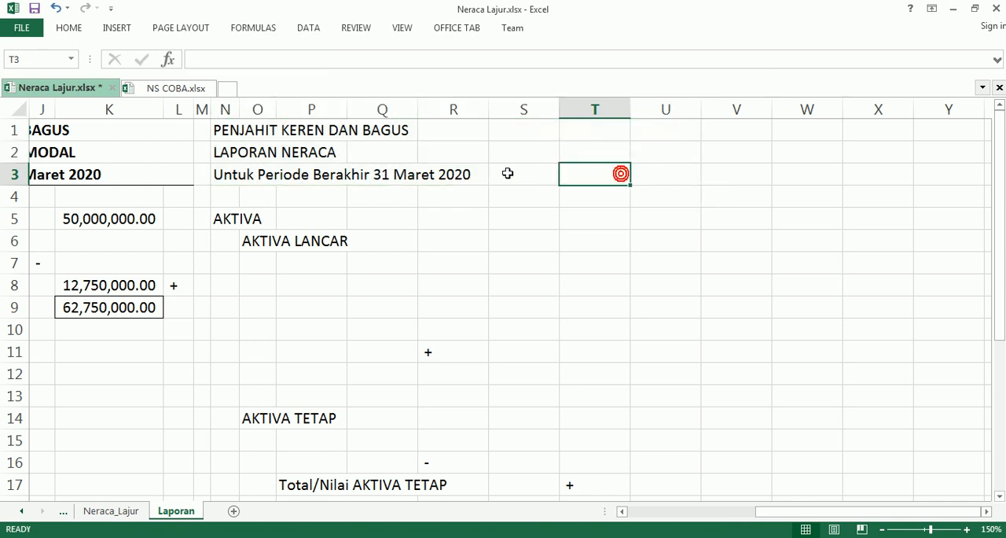
pyautogui.click(222, 130)
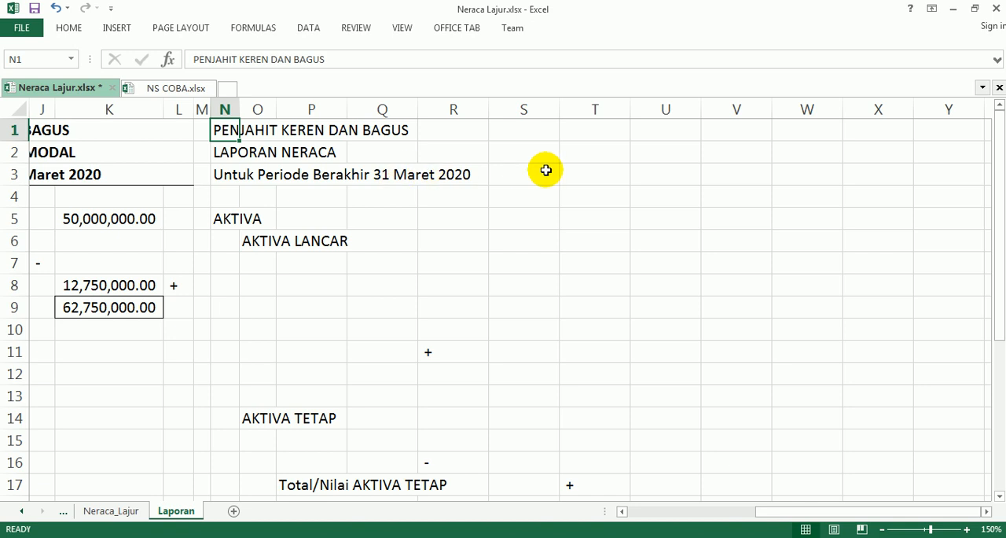
pyautogui.keyDown('shift'); pyautogui.click(655, 170); pyautogui.keyUp('shift')
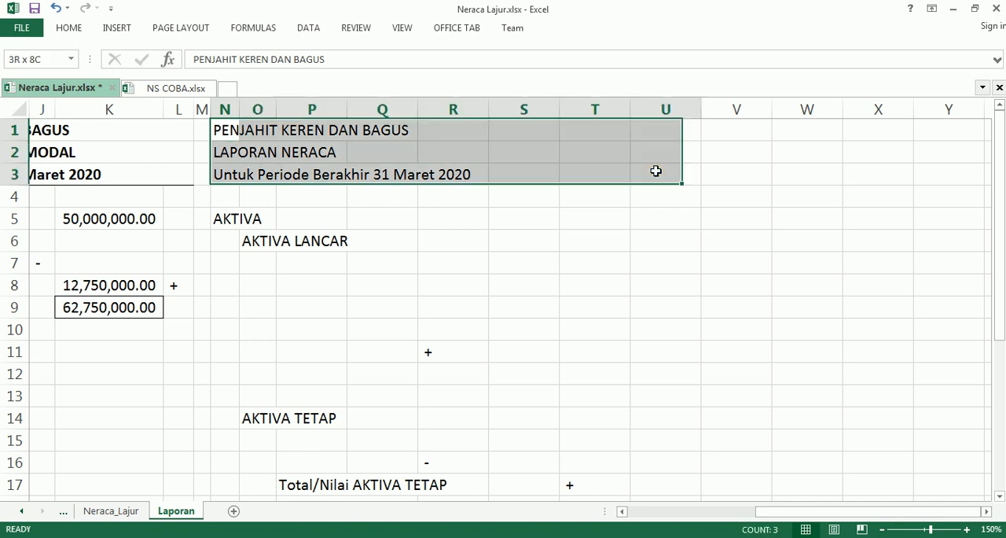
pyautogui.click(492, 161)
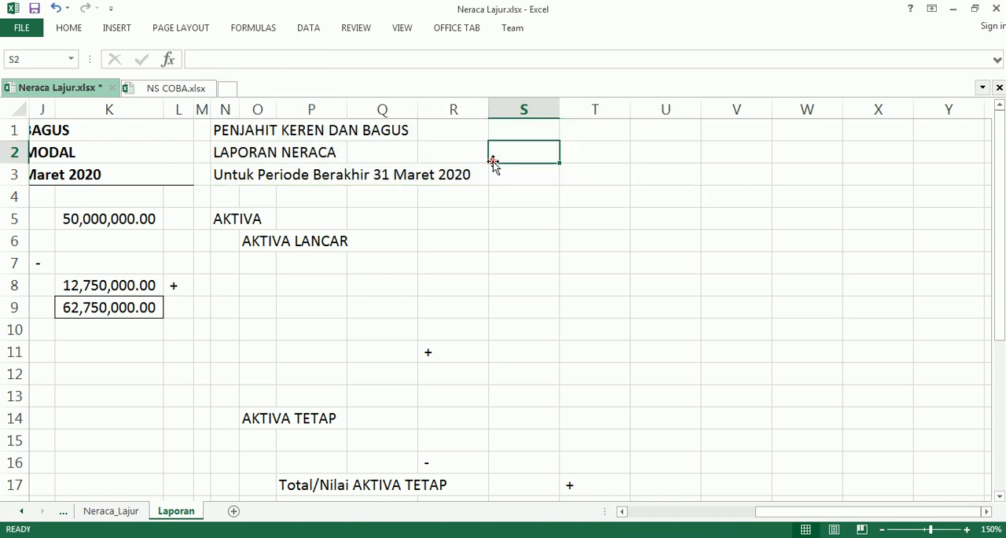
# Step: Center the three balance sheet title rows across N1:U3 using the Center Across Selection alignment
pyautogui.click(221, 129)
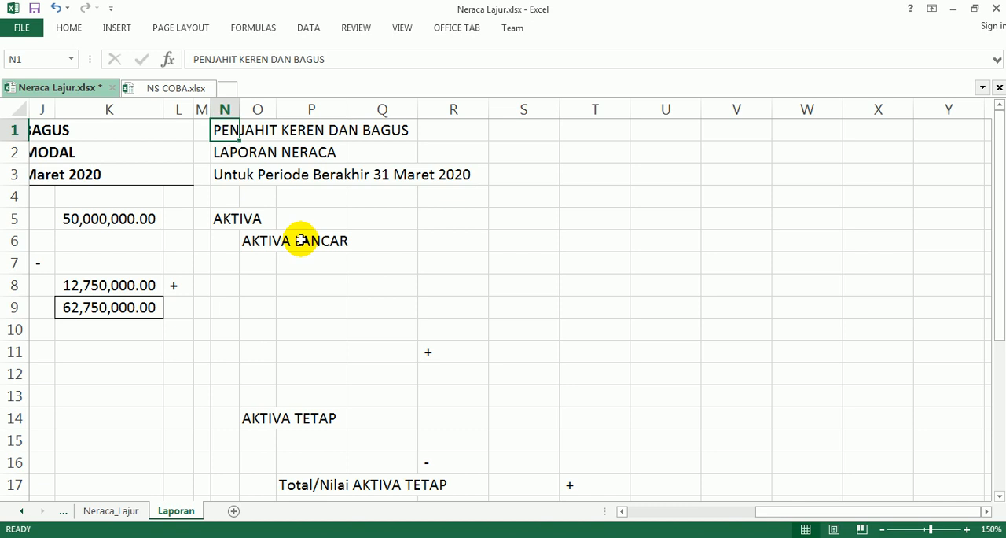
pyautogui.keyDown('shift'); pyautogui.click(663, 175); pyautogui.keyUp('shift')
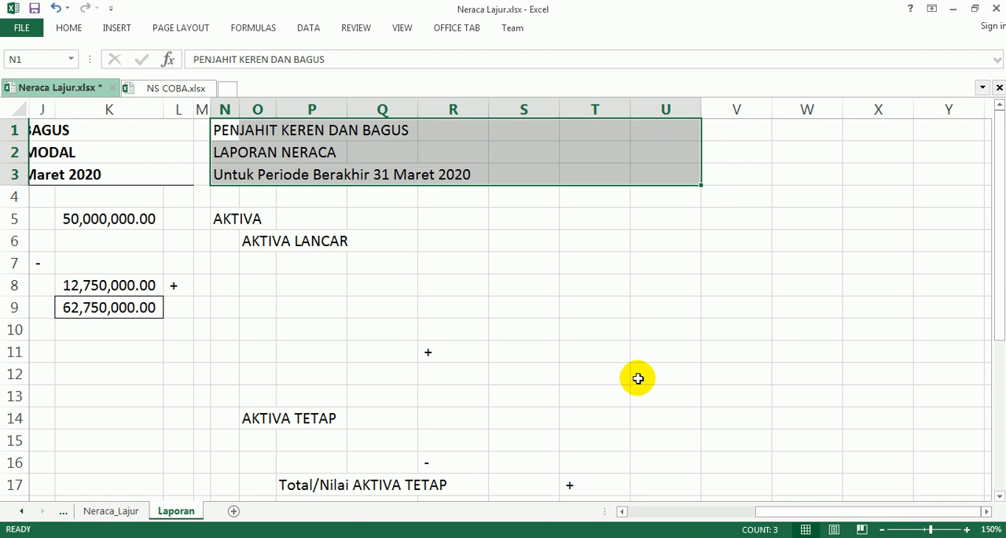
pyautogui.hotkey('ctrl', '1')
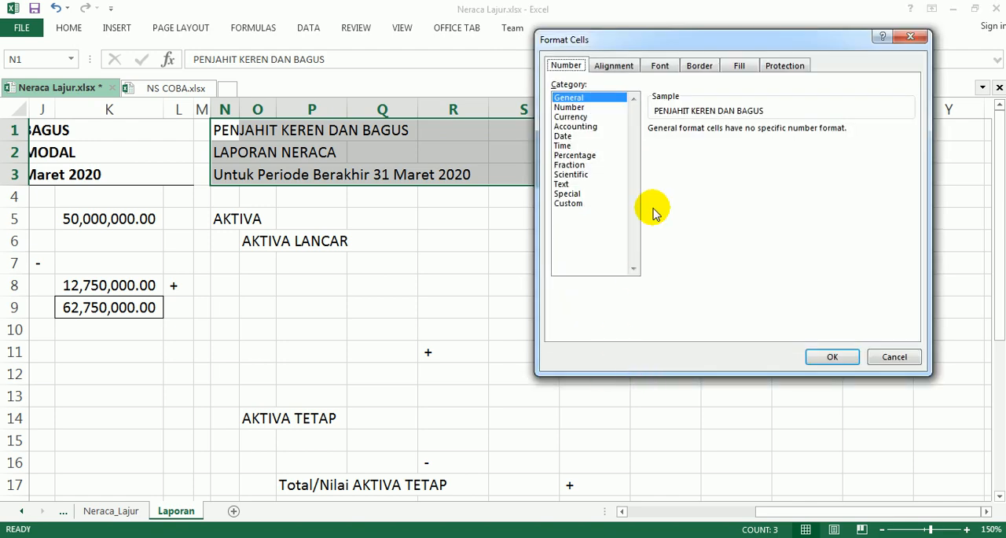
pyautogui.click(622, 68)
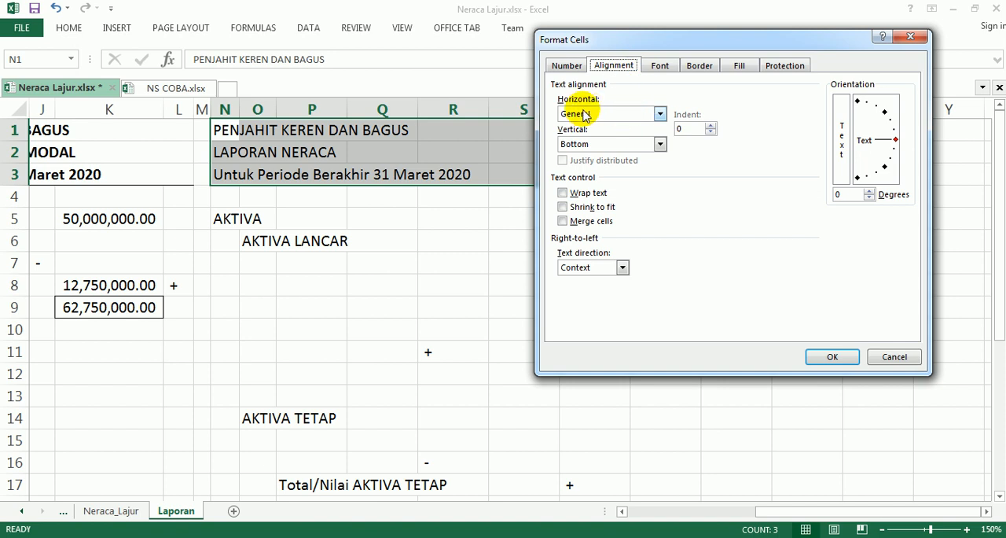
pyautogui.click(660, 114)
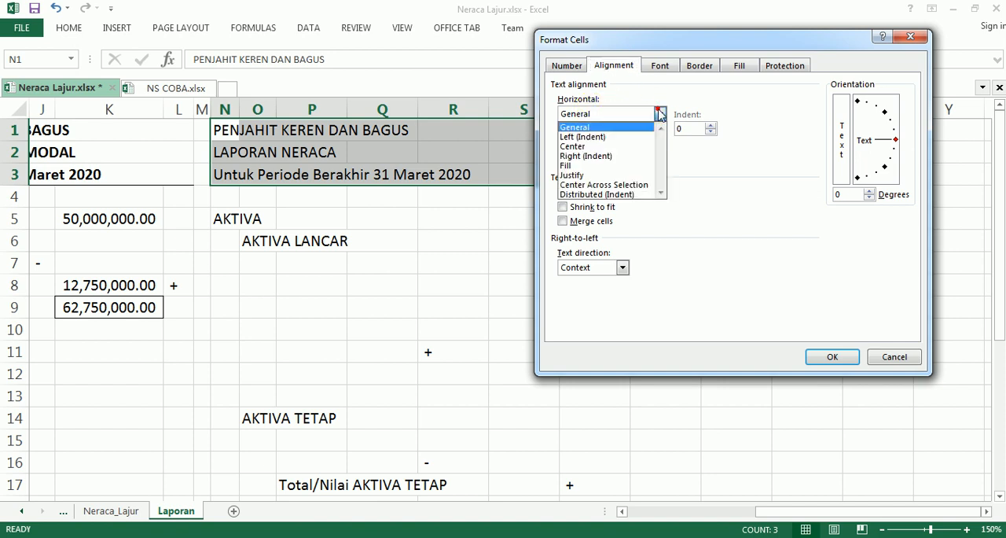
pyautogui.click(619, 185)
pyautogui.click(832, 356)
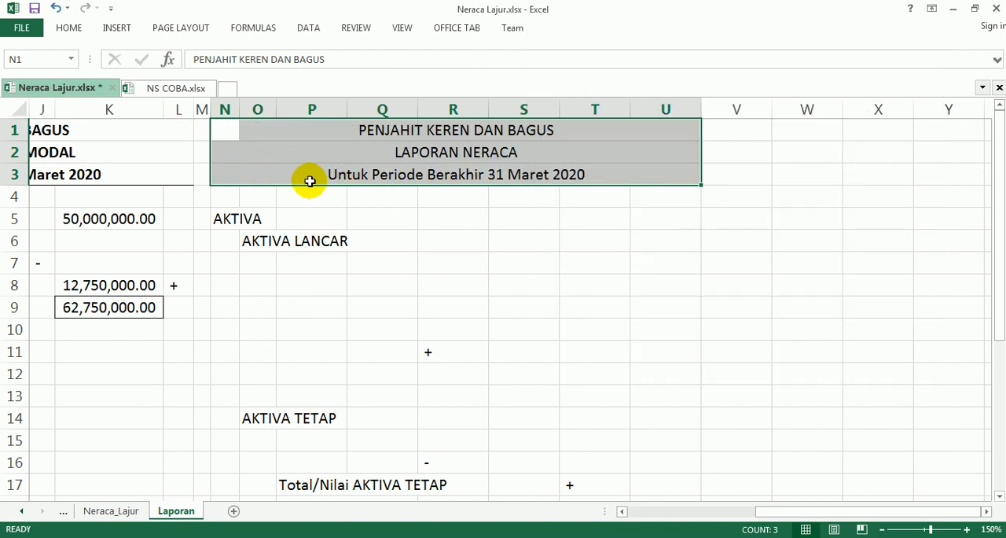
# Step: Add a bottom border beneath the balance sheet title block N1:U3
pyautogui.click(72, 31)
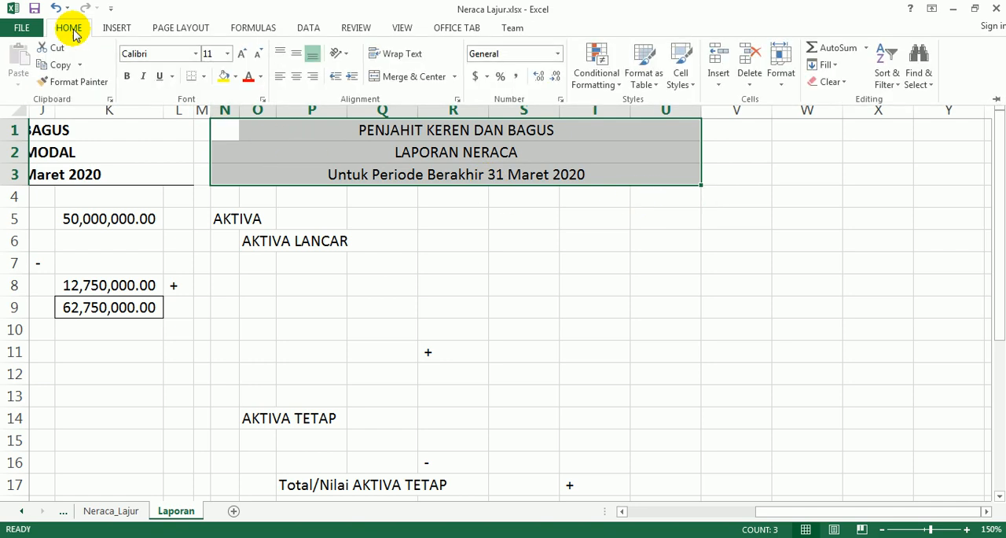
pyautogui.click(205, 77)
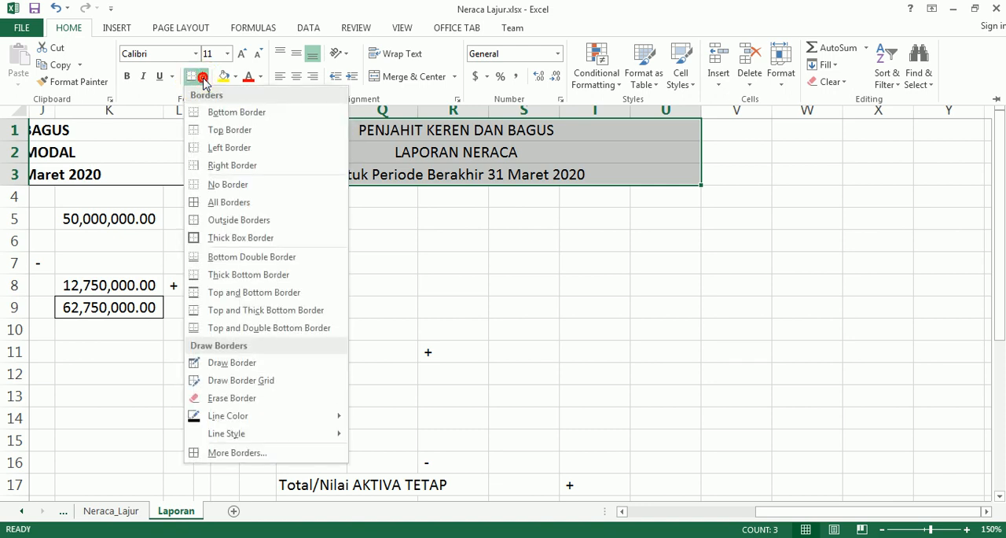
pyautogui.click(249, 115)
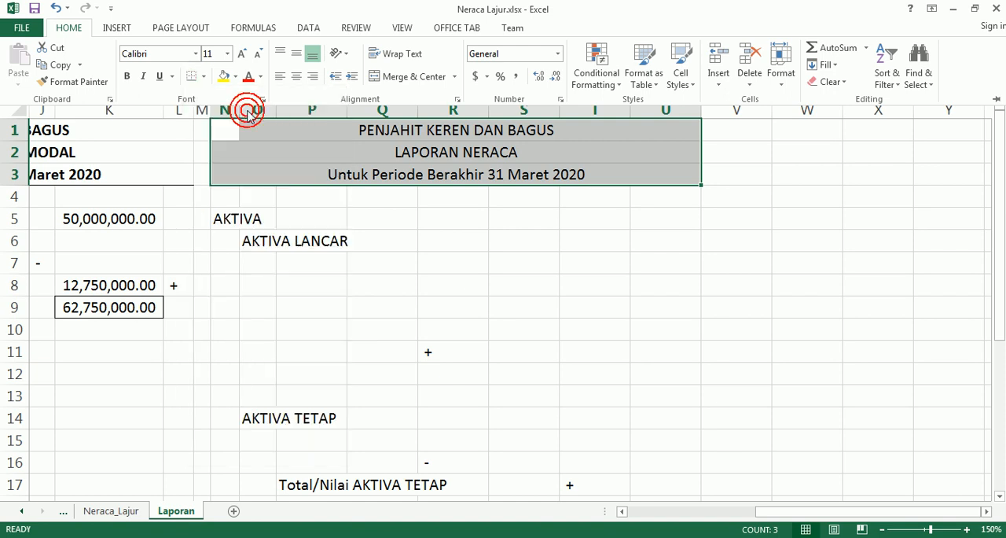
pyautogui.click(509, 314)
pyautogui.click(547, 309)
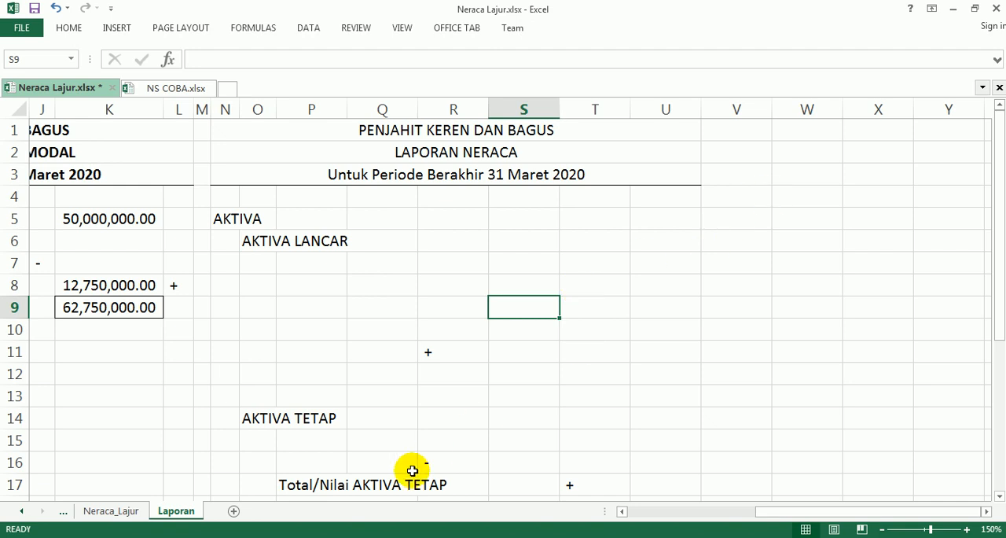
# Step: Shrink the Excel window, then bring up the formula table of instruction 3 in Adobe Acrobat Reader at 100% magnification
pyautogui.click(975, 8)
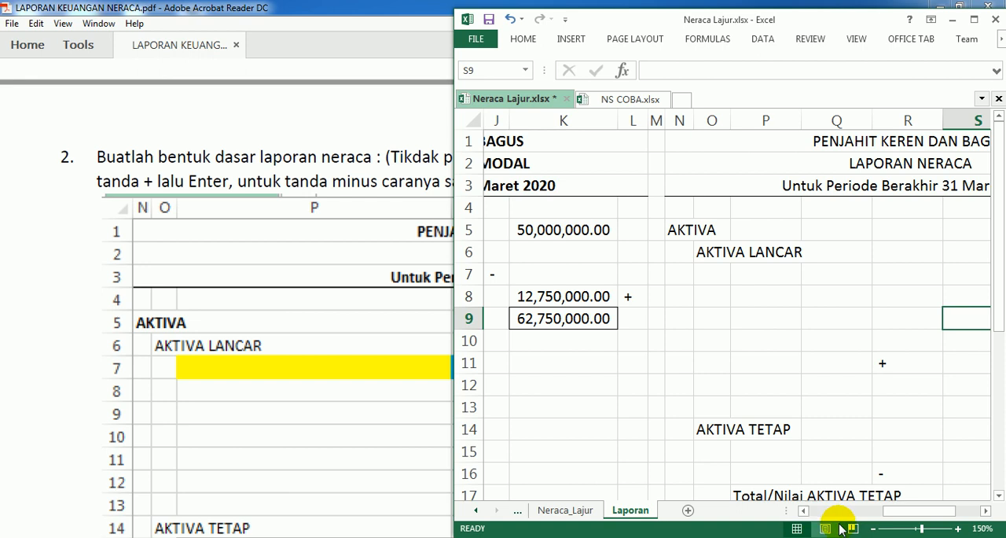
pyautogui.moveTo(896, 512); pyautogui.dragTo(916, 508)
pyautogui.click(327, 428)
pyautogui.scroll(-10, 511, 416)
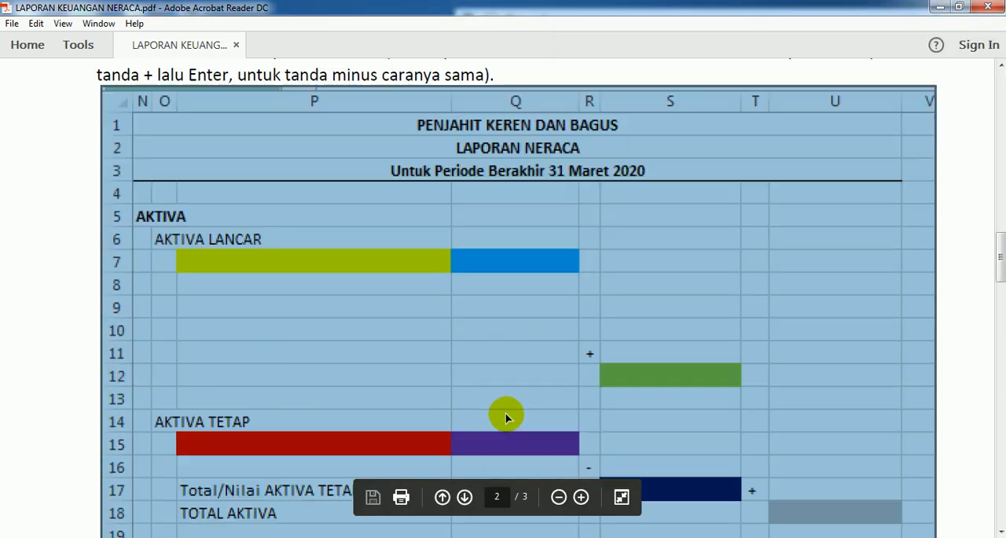
pyautogui.scroll(-5, 507, 405)
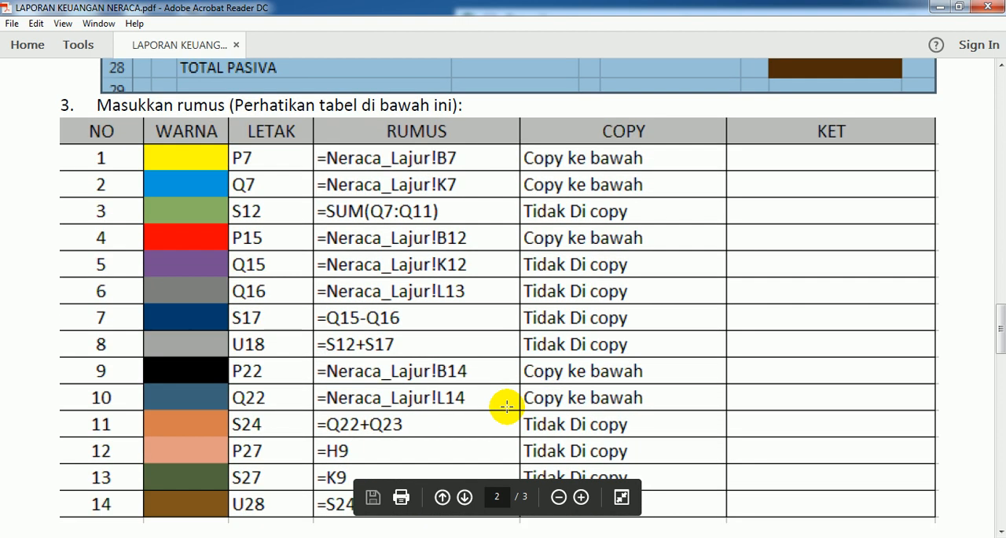
pyautogui.click(62, 24)
pyautogui.moveTo(164, 118)
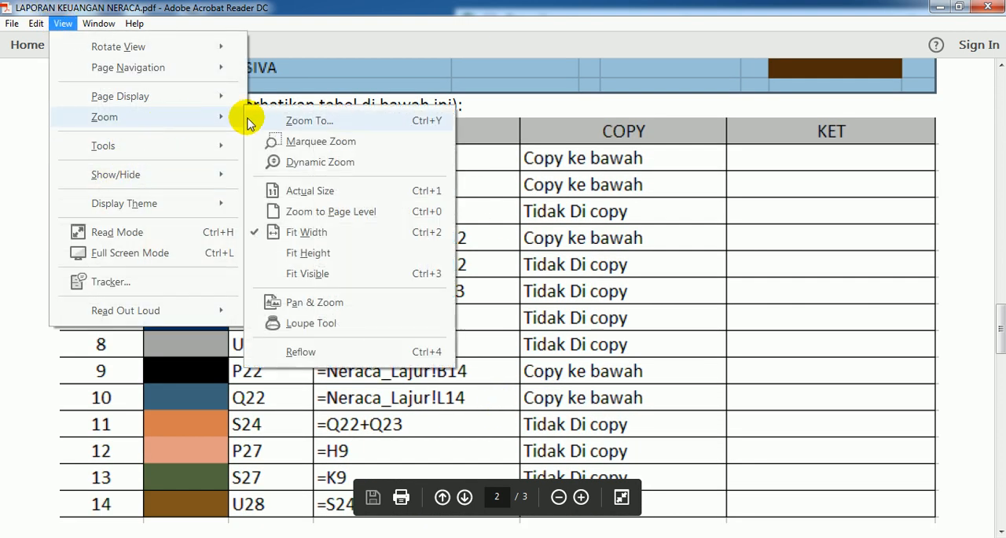
pyautogui.click(312, 122)
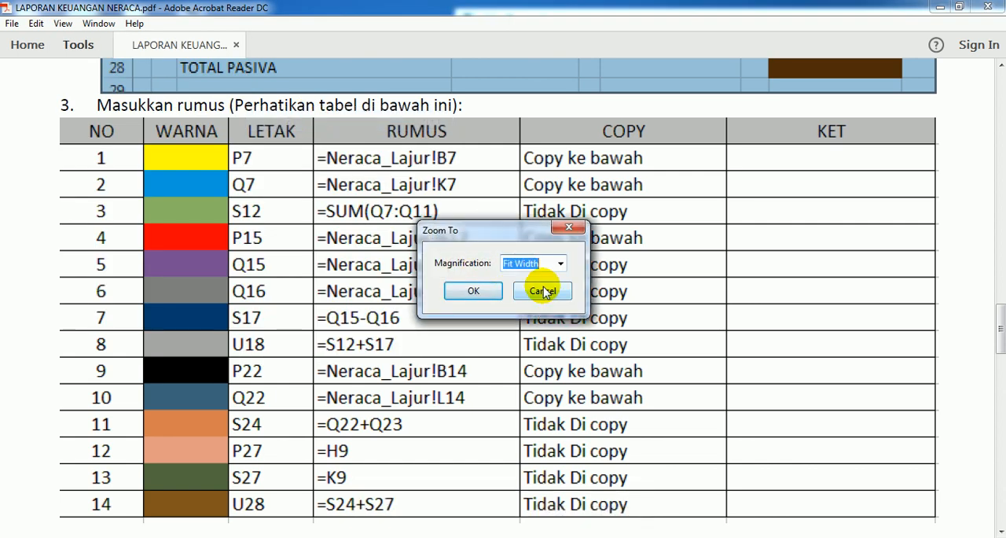
pyautogui.write('100')
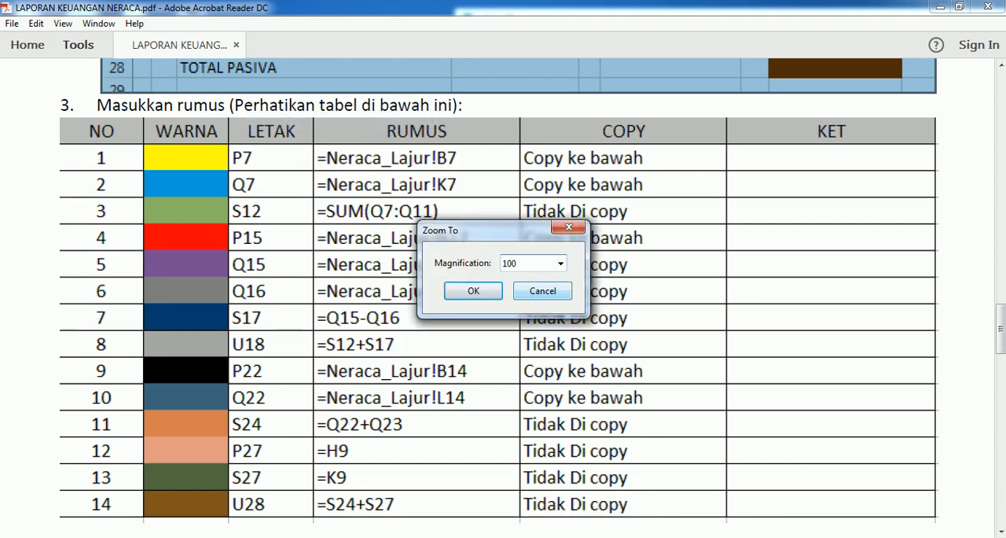
pyautogui.press('Return')
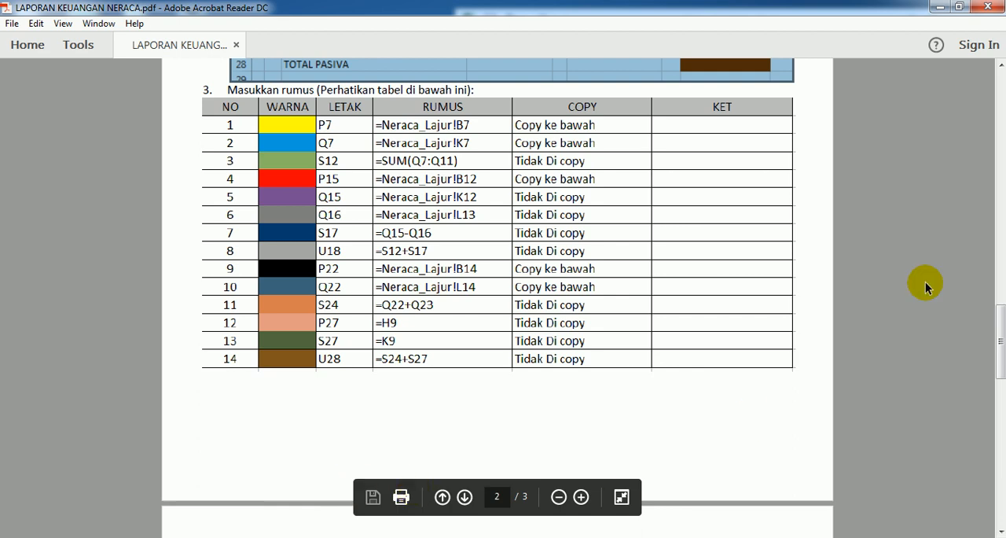
# Step: Reduce the Acrobat Reader window to sit beside Excel with the LETAK, RUMUS and COPY columns in view, and return to Excel
pyautogui.click(959, 7)
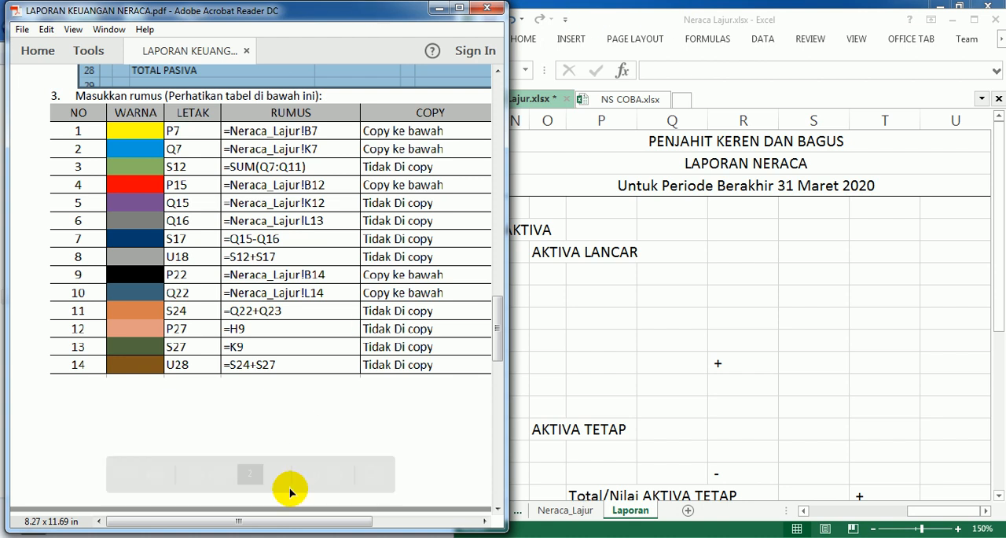
pyautogui.moveTo(205, 520); pyautogui.dragTo(239, 526)
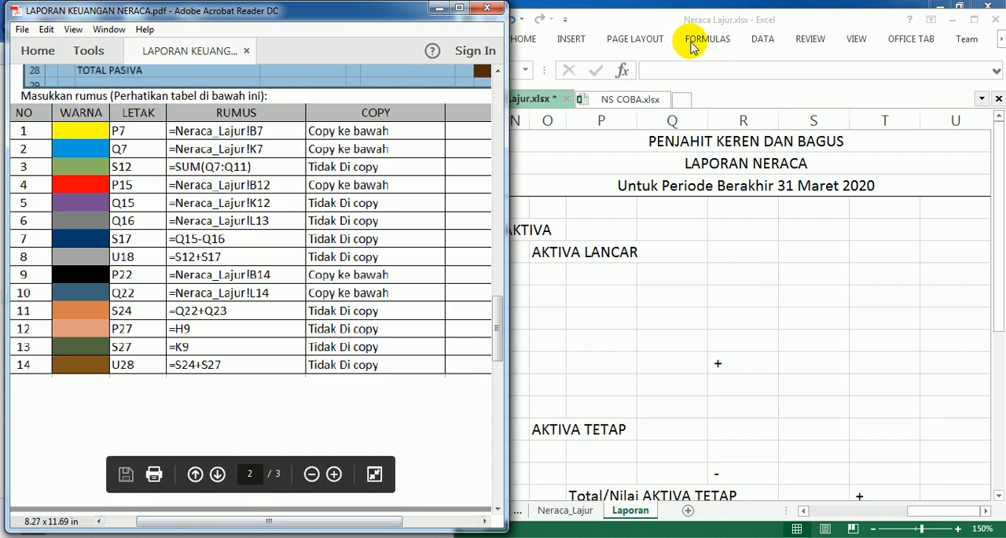
pyautogui.click(705, 19)
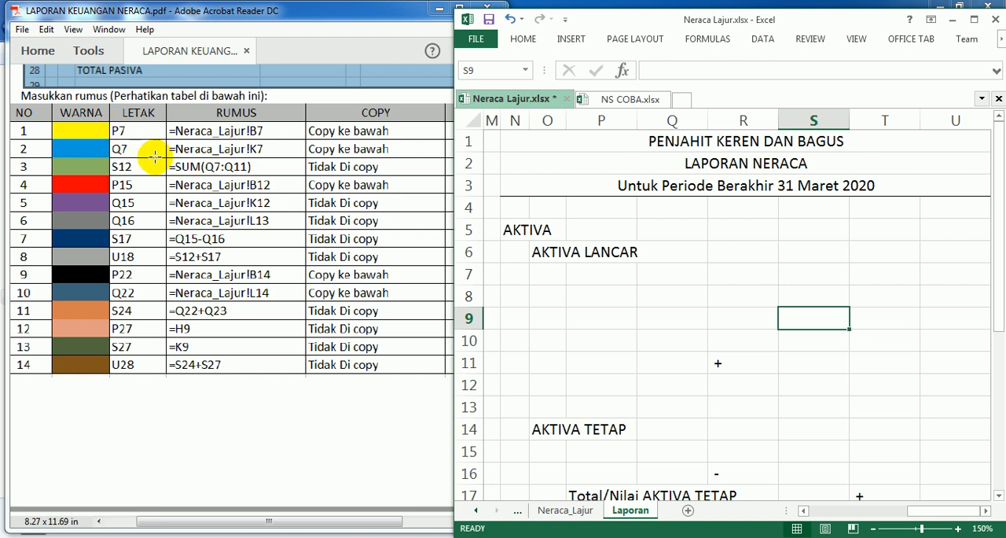
# Step: Enter the formula =Neraca_Lajur!B7 in cell P7 of the Laporan sheet to bring in the first account name
pyautogui.click(595, 274)
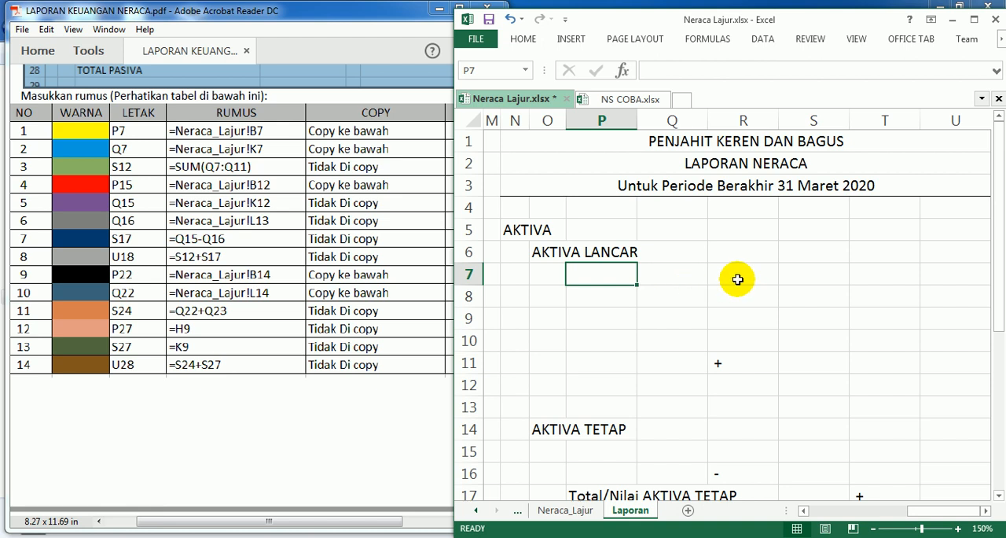
pyautogui.write('=')
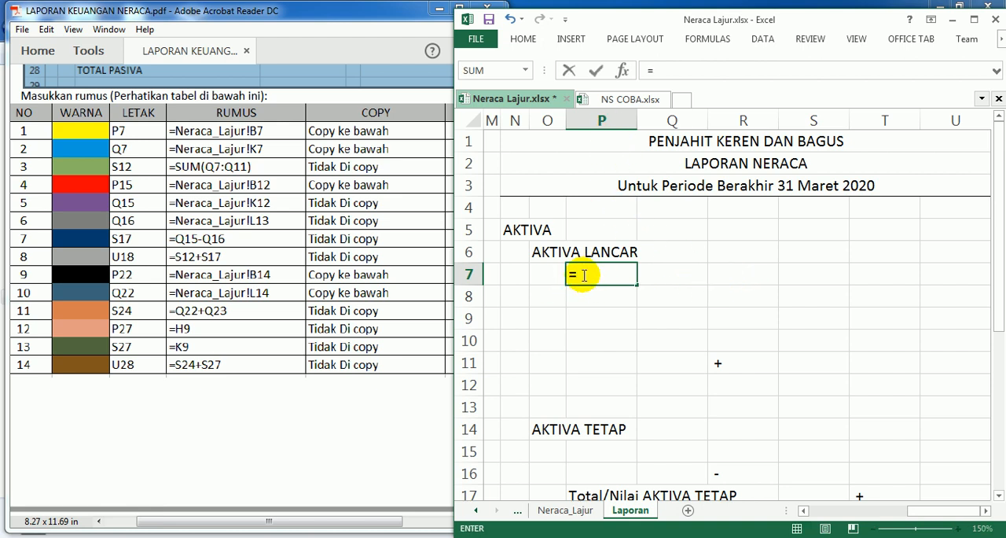
pyautogui.click(566, 510)
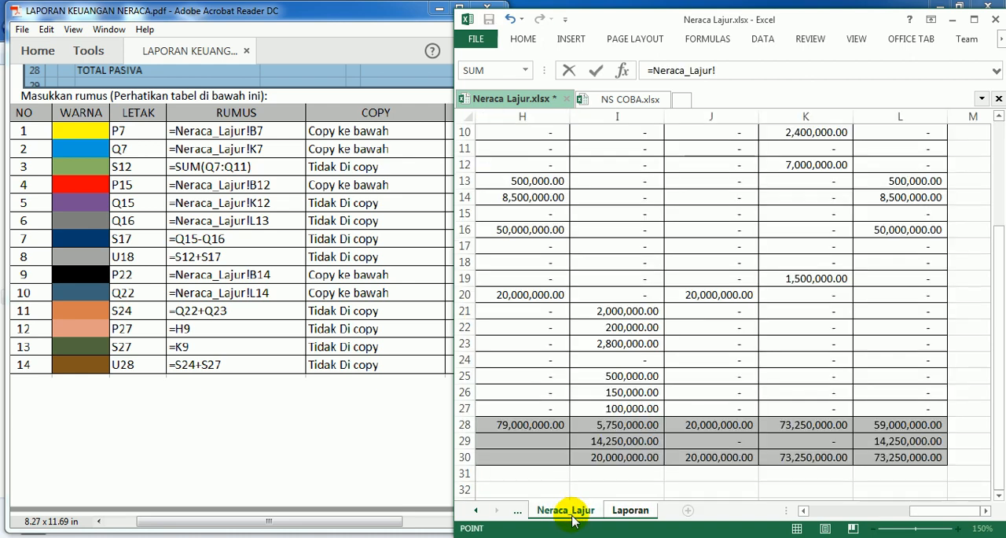
pyautogui.moveTo(924, 510); pyautogui.dragTo(817, 509)
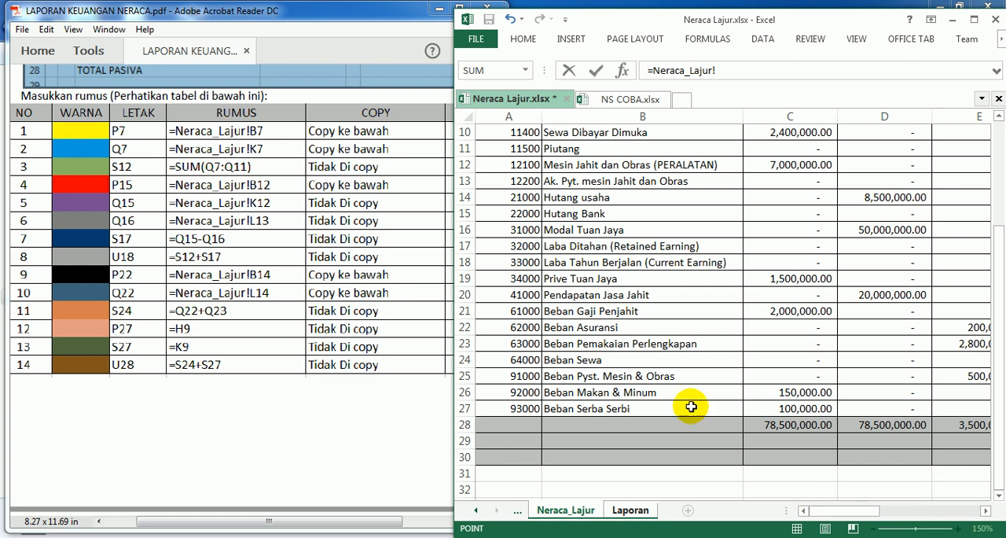
pyautogui.scroll(3, 760, 456)
pyautogui.click(566, 231)
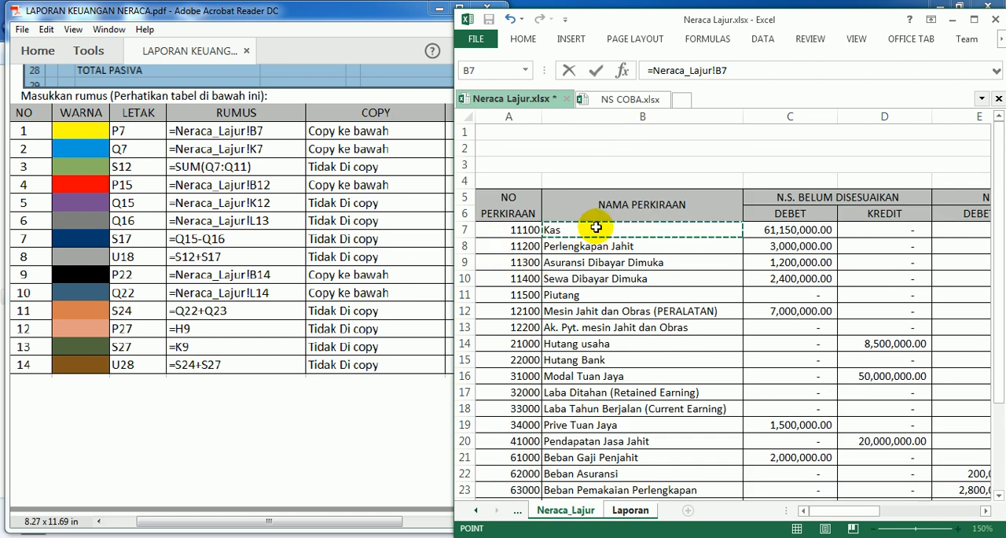
pyautogui.press('Return')
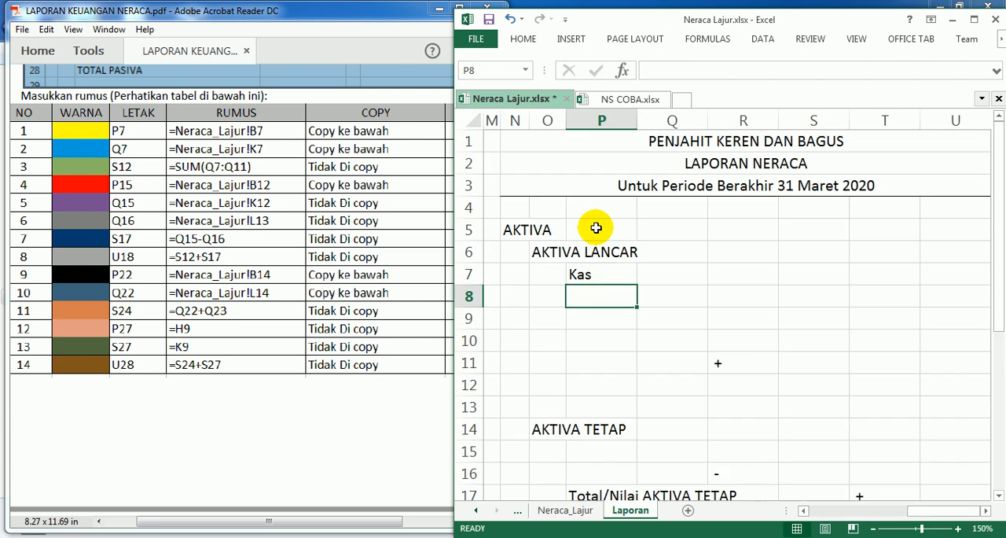
# Step: Copy the formula in P7 down to P11 and widen column P to fit the account names
pyautogui.click(586, 272)
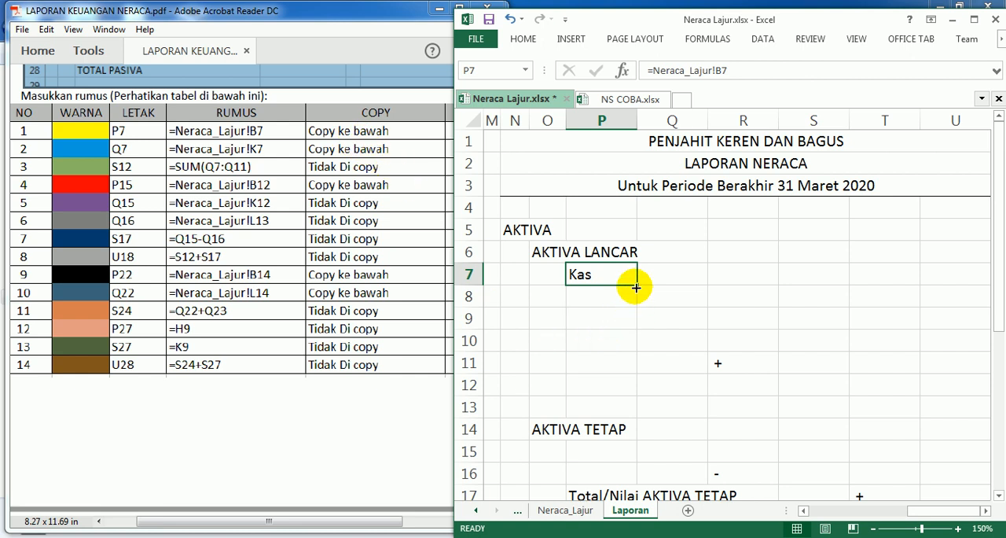
pyautogui.moveTo(636, 285); pyautogui.dragTo(634, 366)
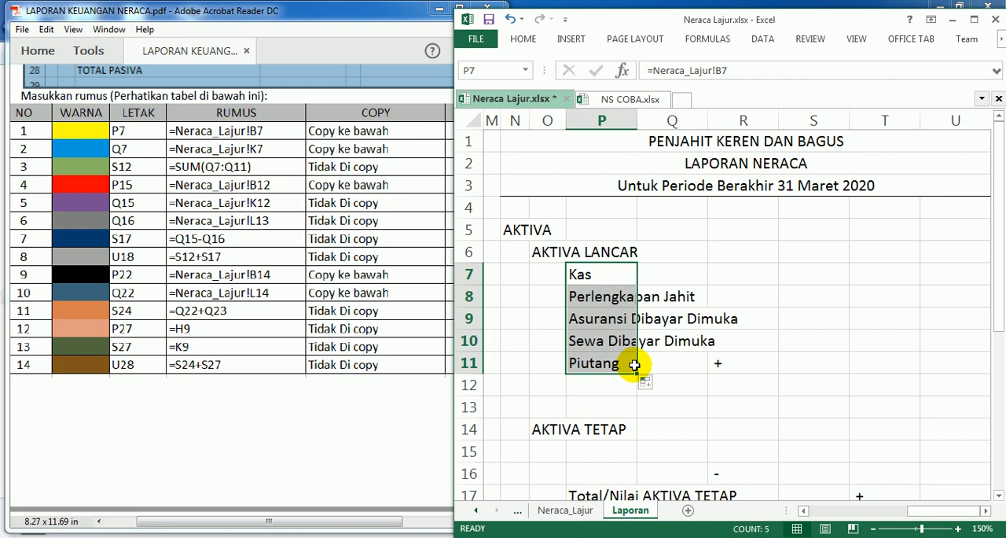
pyautogui.click(649, 360)
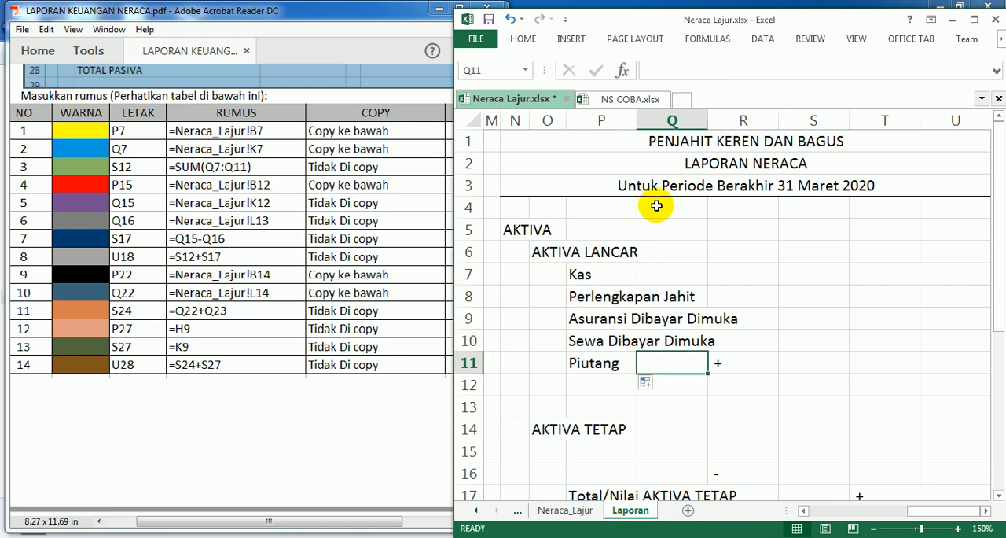
pyautogui.moveTo(639, 118); pyautogui.dragTo(753, 128)
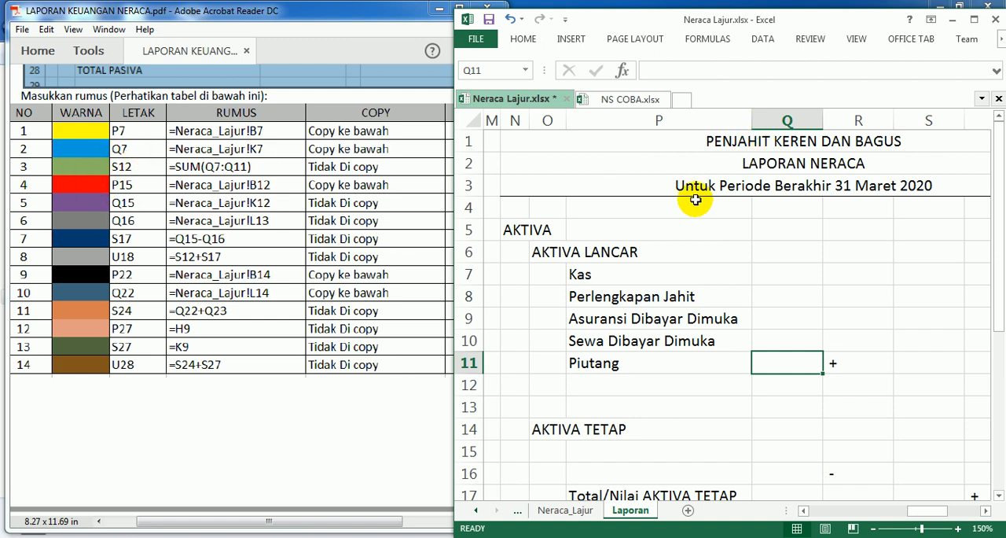
# Step: Enter the formula =Neraca_Lajur!K7 in cell Q7 for the Kas amount and copy it down to Q11
pyautogui.click(787, 276)
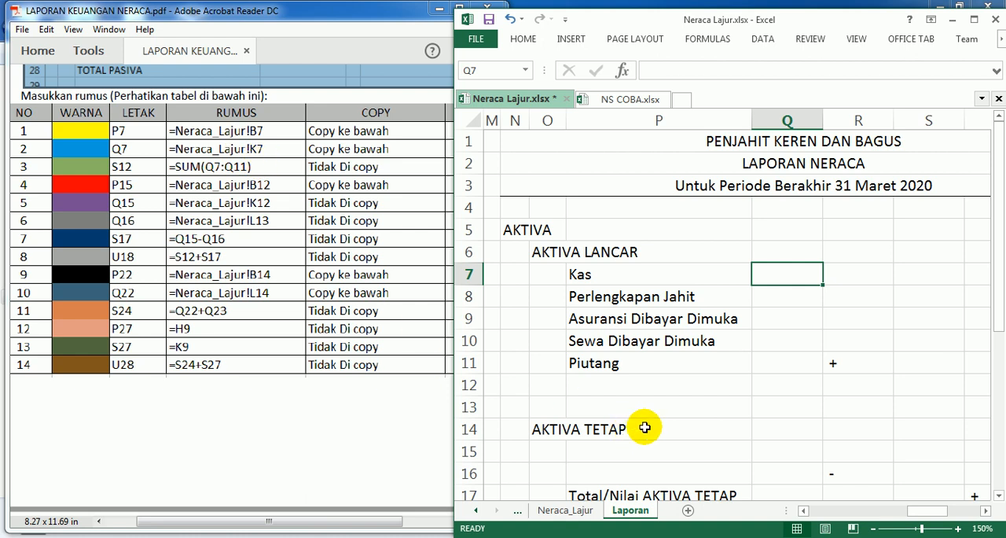
pyautogui.write('=')
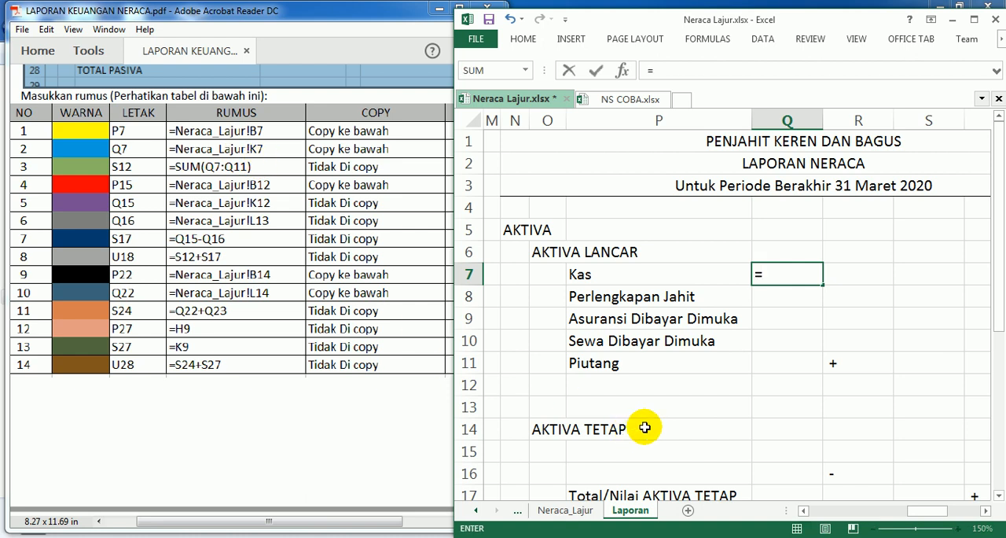
pyautogui.click(567, 511)
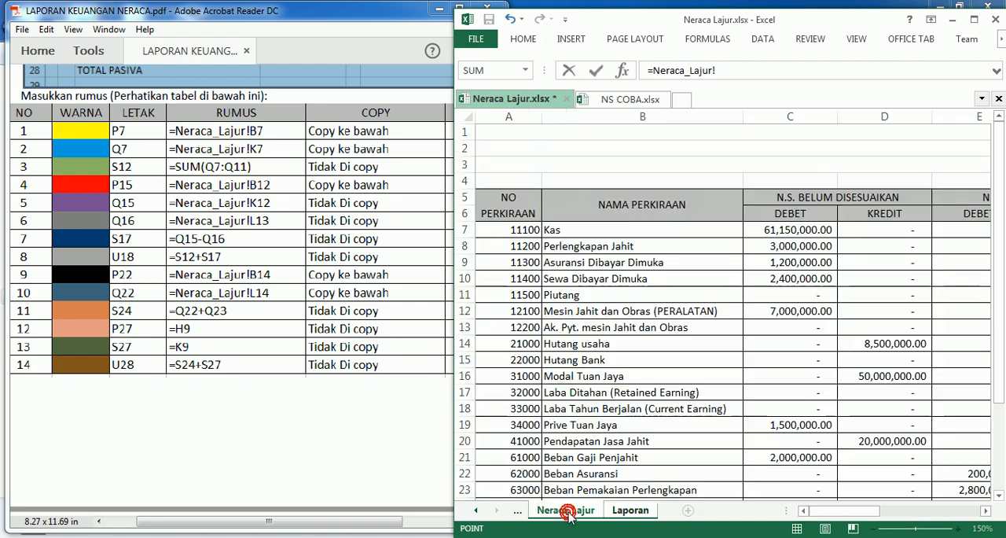
pyautogui.moveTo(822, 509); pyautogui.dragTo(916, 511)
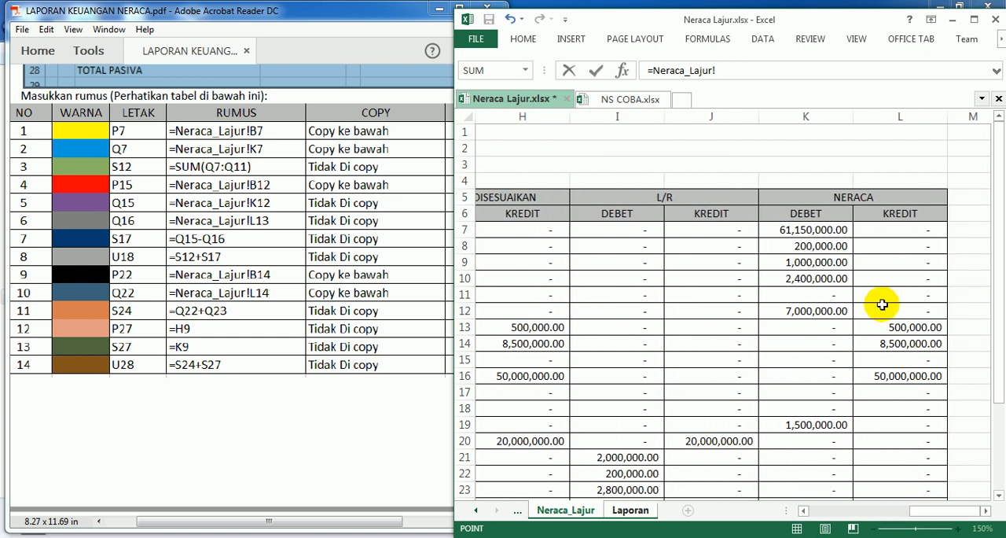
pyautogui.click(787, 230)
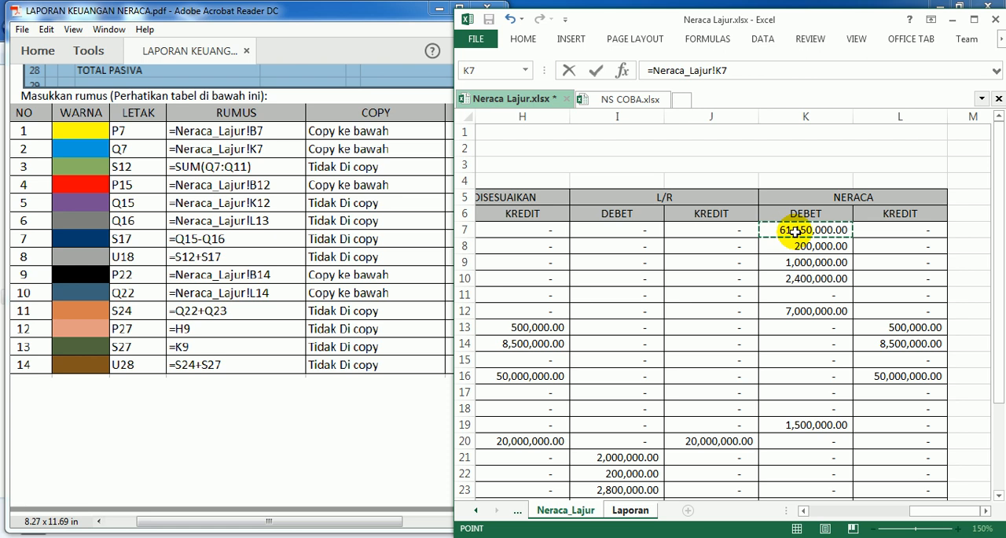
pyautogui.press('Return')
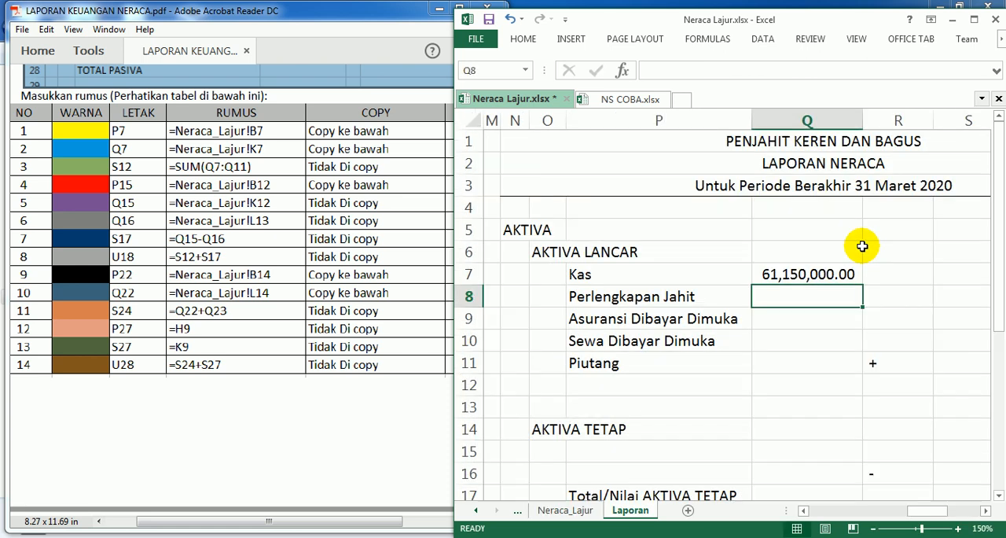
pyautogui.click(843, 274)
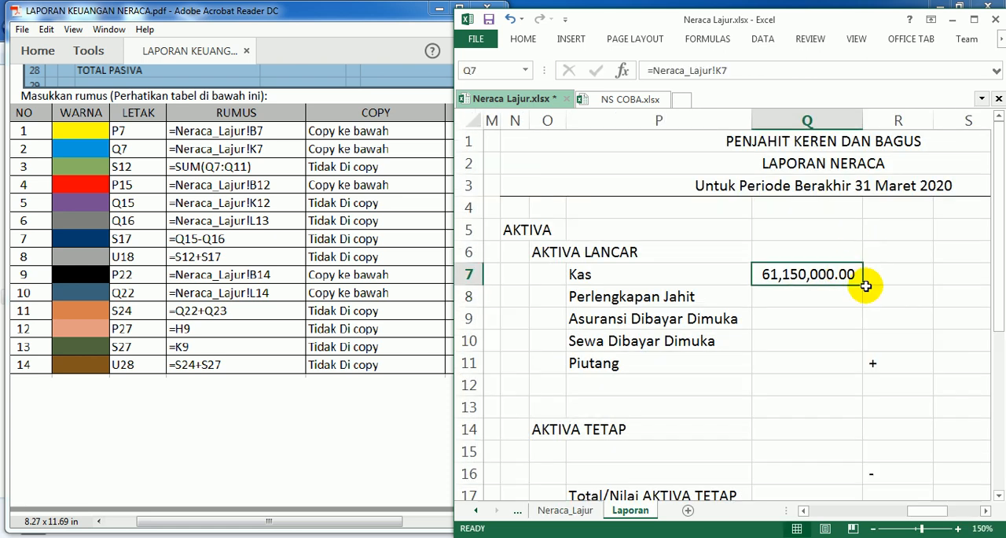
pyautogui.moveTo(863, 284); pyautogui.dragTo(868, 367)
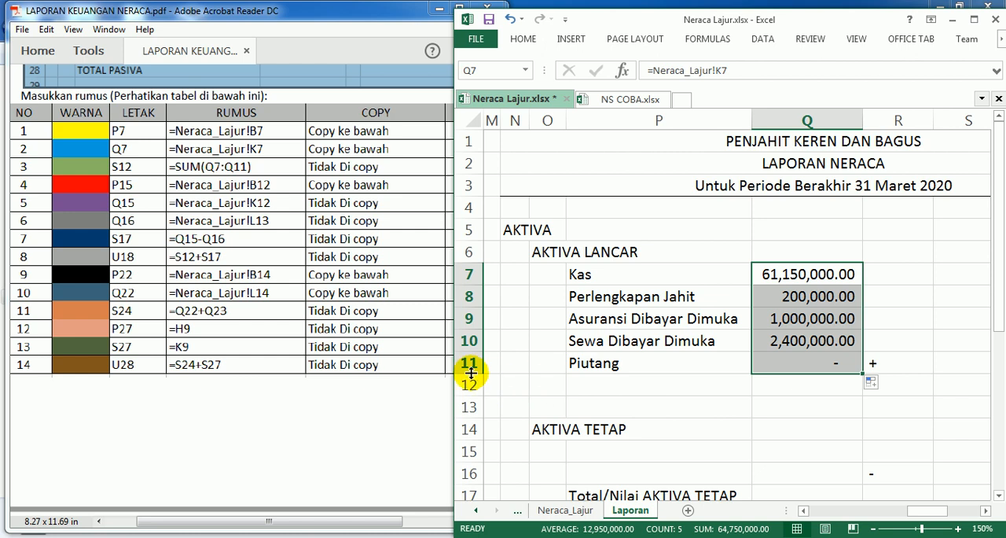
# Step: Narrow column R and enter =SUM(Q7:Q11) in cell S12 to total the AKTIVA LANCAR amounts
pyautogui.click(956, 385)
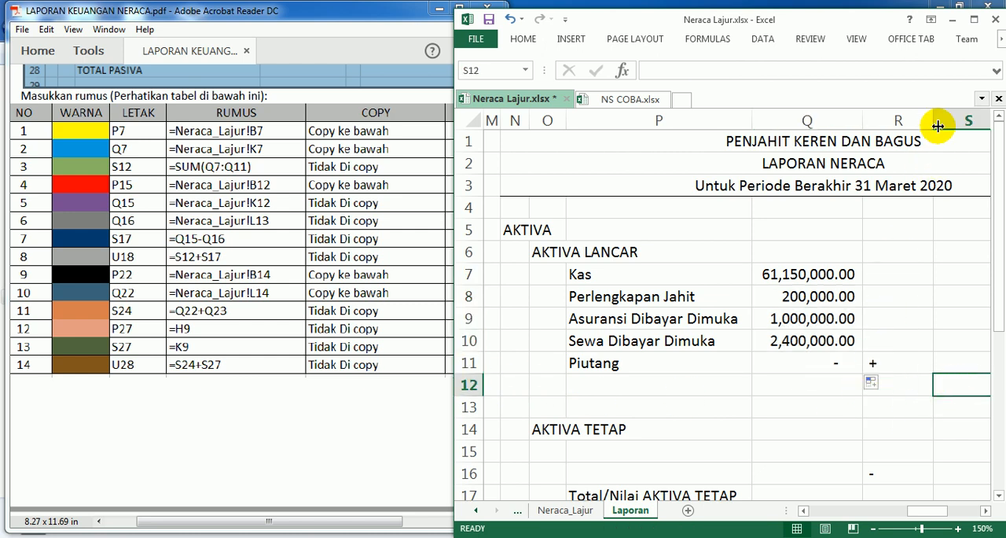
pyautogui.moveTo(932, 119); pyautogui.dragTo(891, 128)
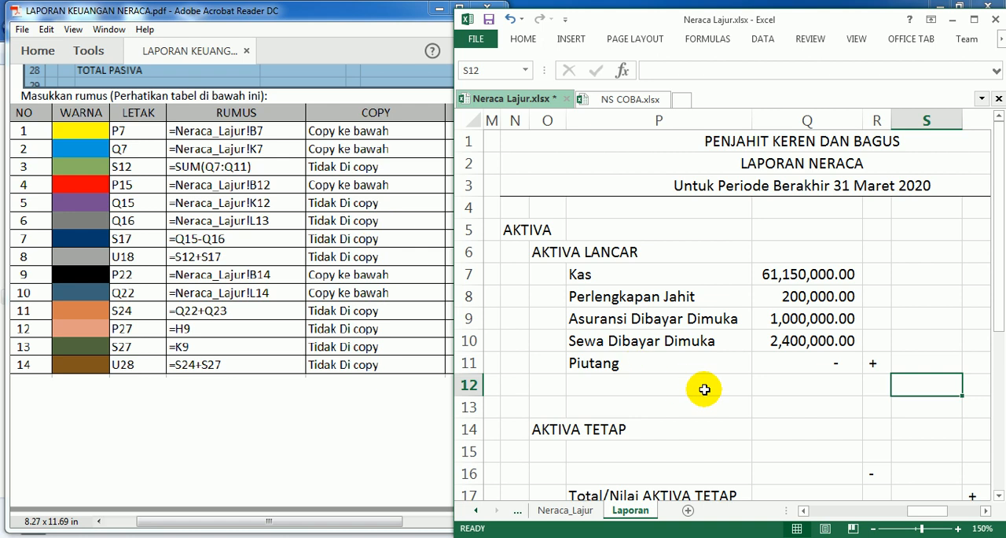
pyautogui.write('=sum(')
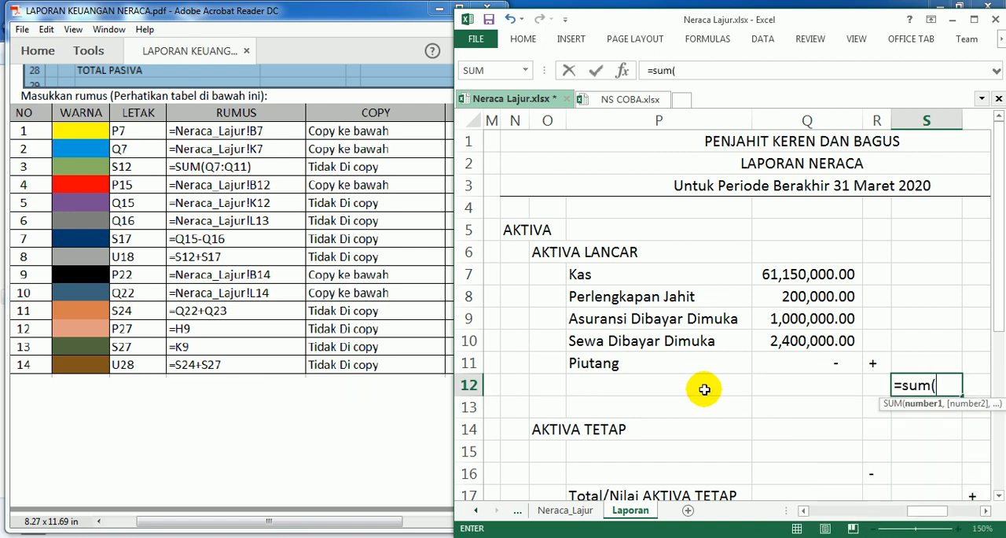
pyautogui.press('Left')
pyautogui.press('Left')
pyautogui.press('Up')
pyautogui.press('Up')
pyautogui.press('Up')
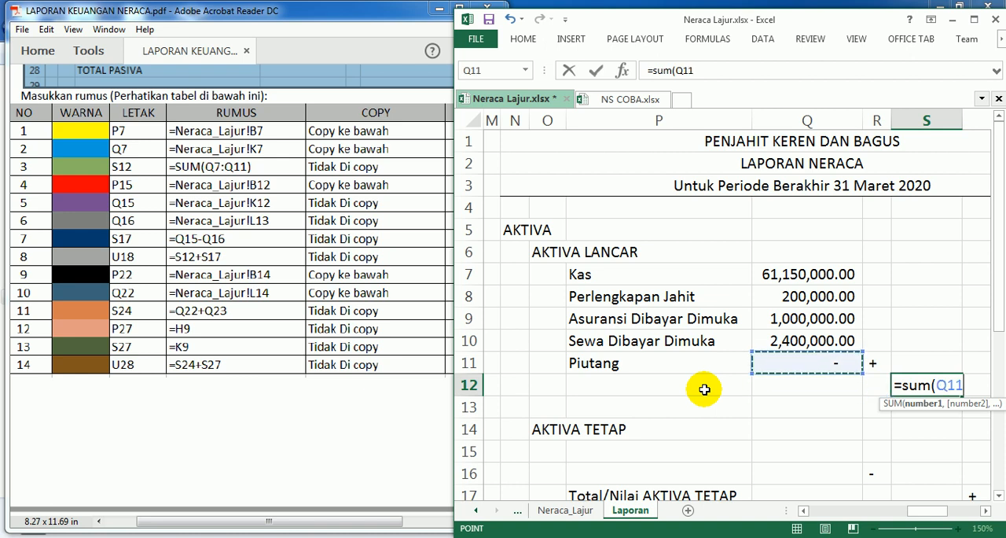
pyautogui.press('Up')
pyautogui.press('Up')
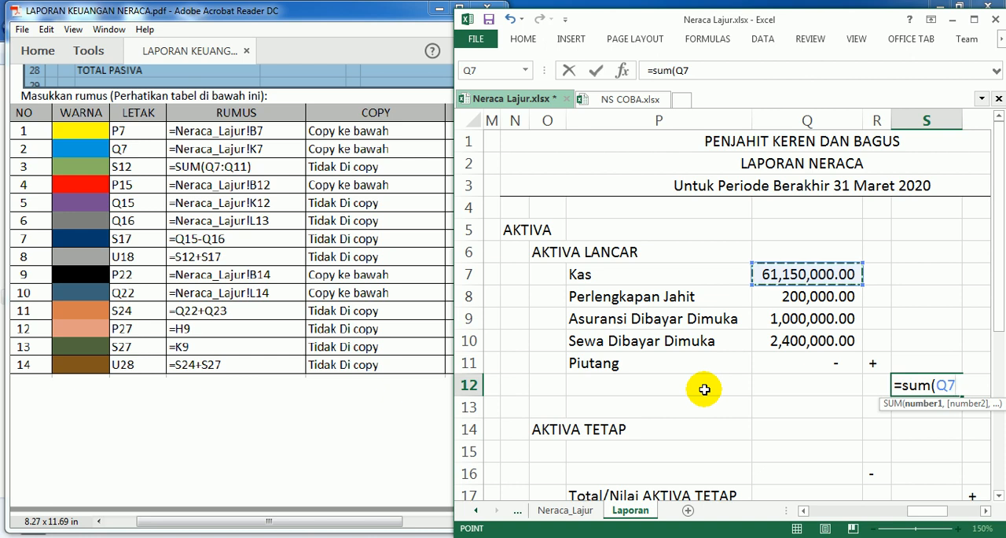
pyautogui.hotkey('shift', 'Down')
pyautogui.hotkey('shift', 'Down')
pyautogui.hotkey('shift', 'Down')
pyautogui.hotkey('shift', 'Down')
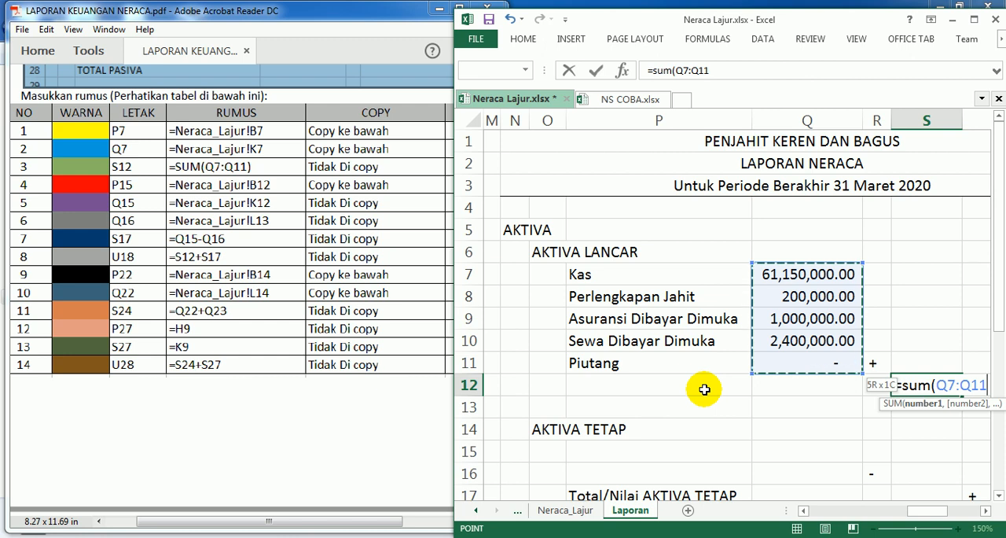
pyautogui.write(')')
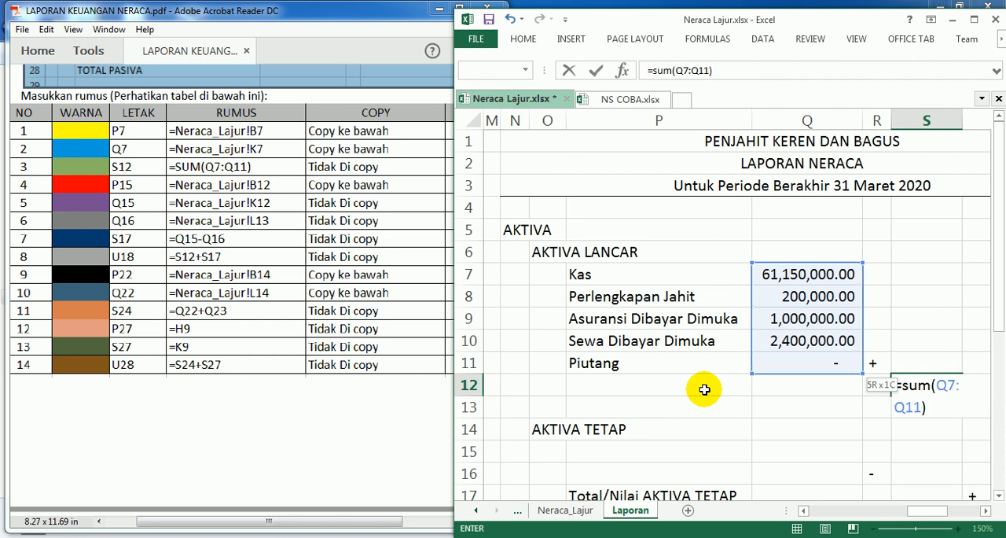
pyautogui.press('Return')
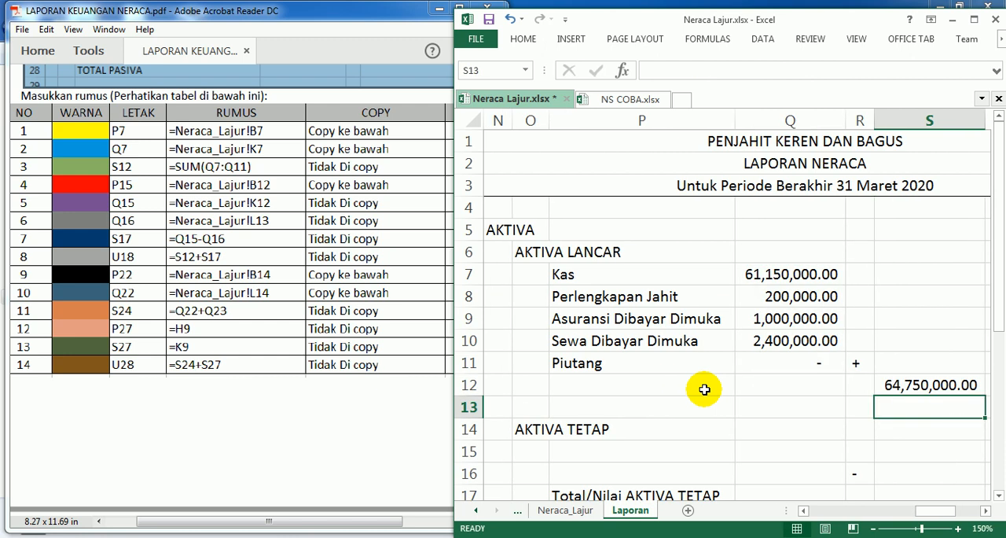
# Step: Clear cell S12 and enter its total formula =SUM(Q7:Q11) again
pyautogui.press('Up')
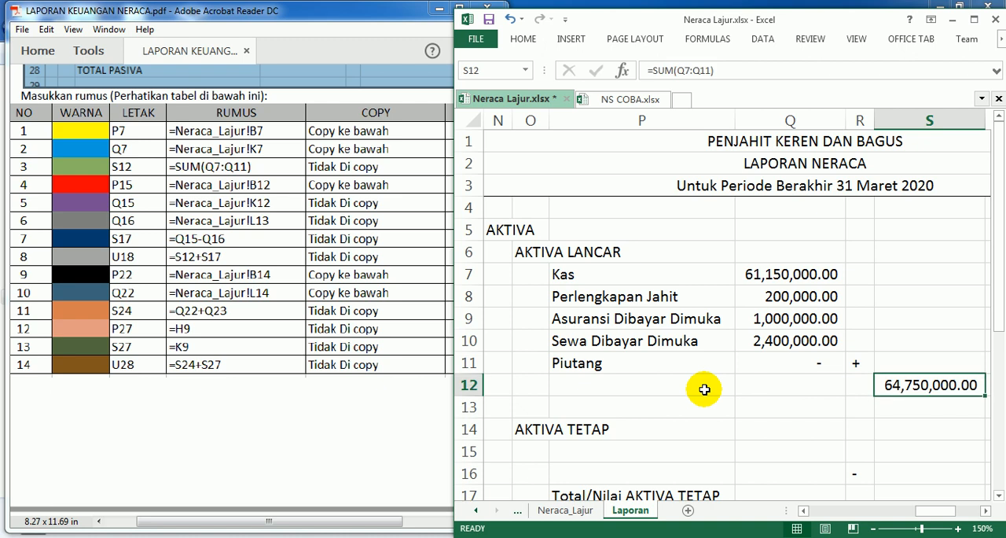
pyautogui.press('Delete')
pyautogui.write('=s')
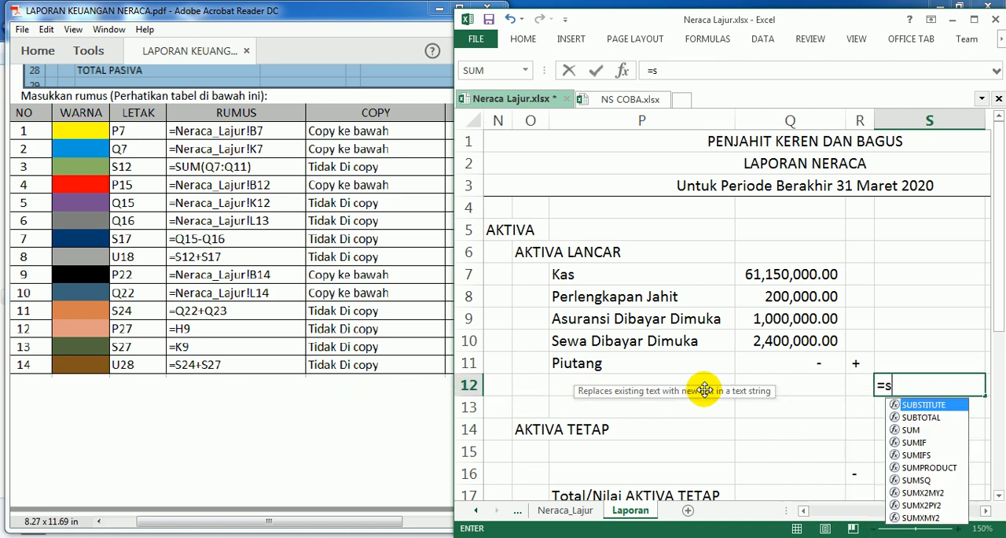
pyautogui.write('um(')
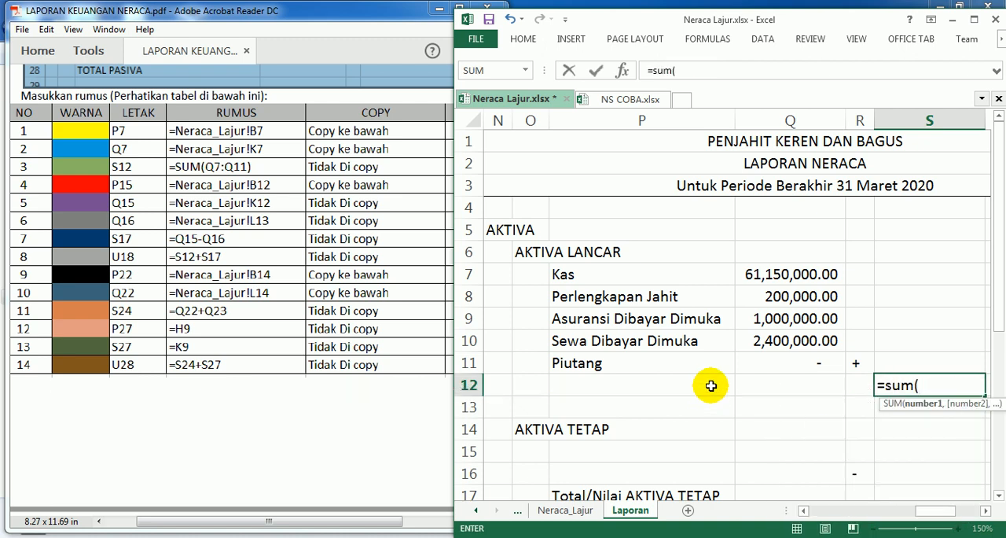
pyautogui.moveTo(776, 274); pyautogui.dragTo(782, 360)
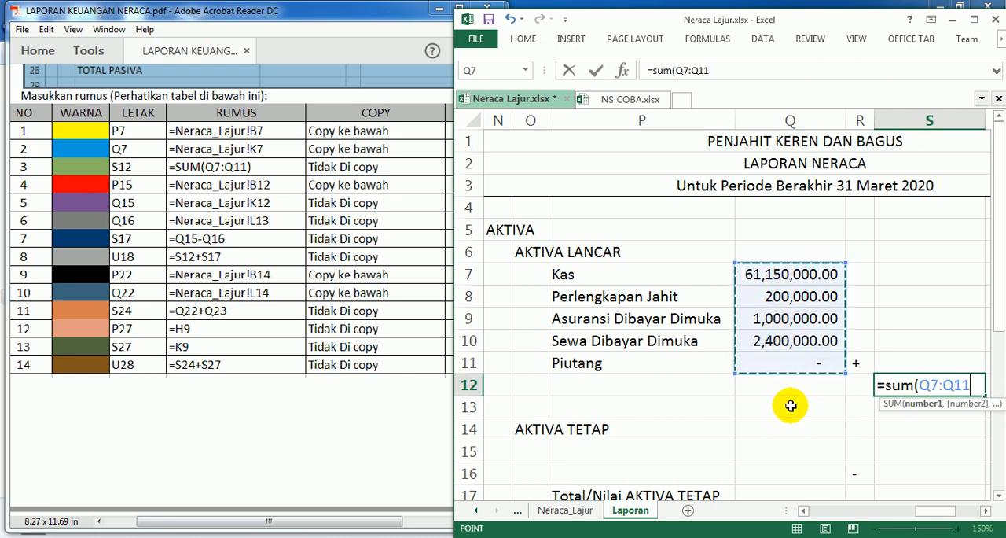
pyautogui.write(')')
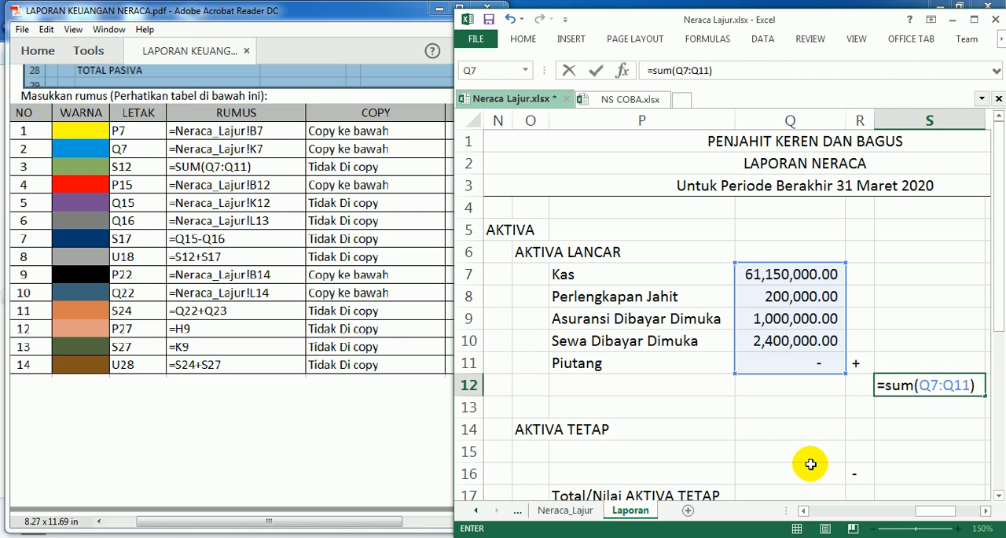
pyautogui.press('Return')
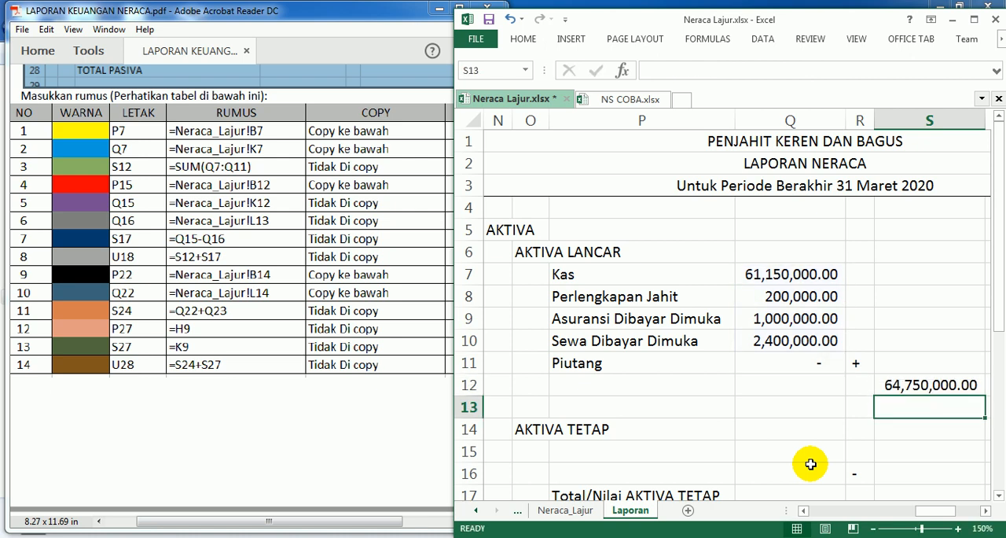
# Step: Add a bottom border to cell Q11 under the AKTIVA LANCAR amounts
pyautogui.click(797, 357)
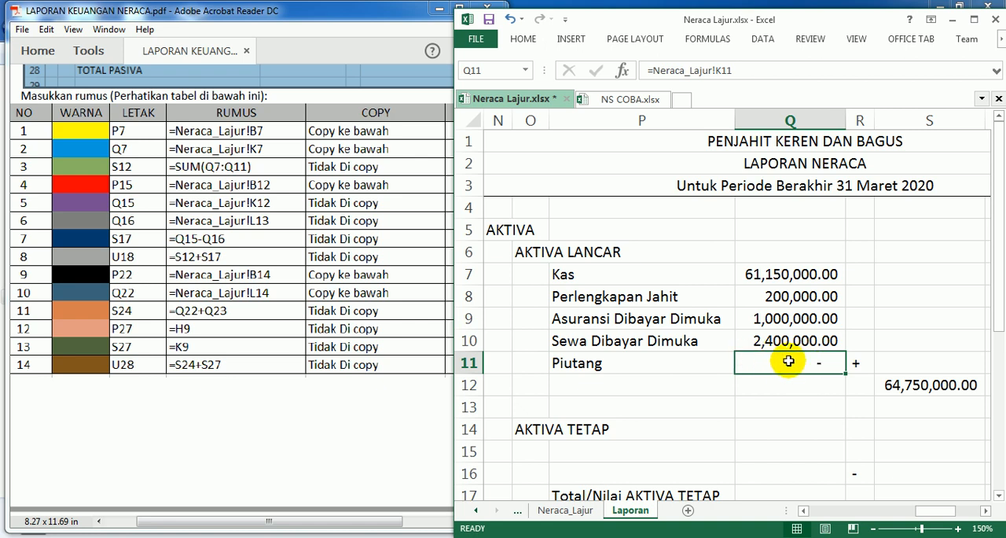
pyautogui.click(525, 41)
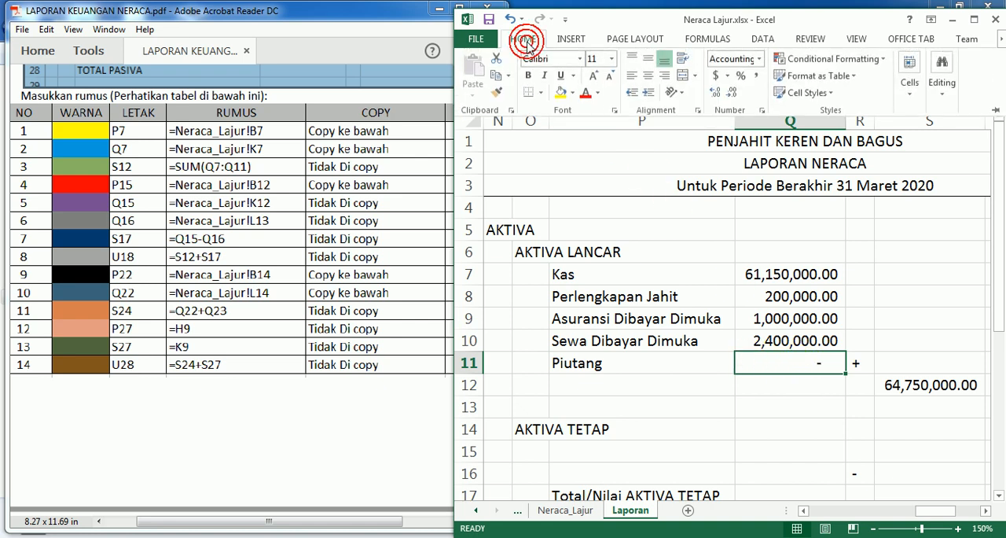
pyautogui.click(540, 93)
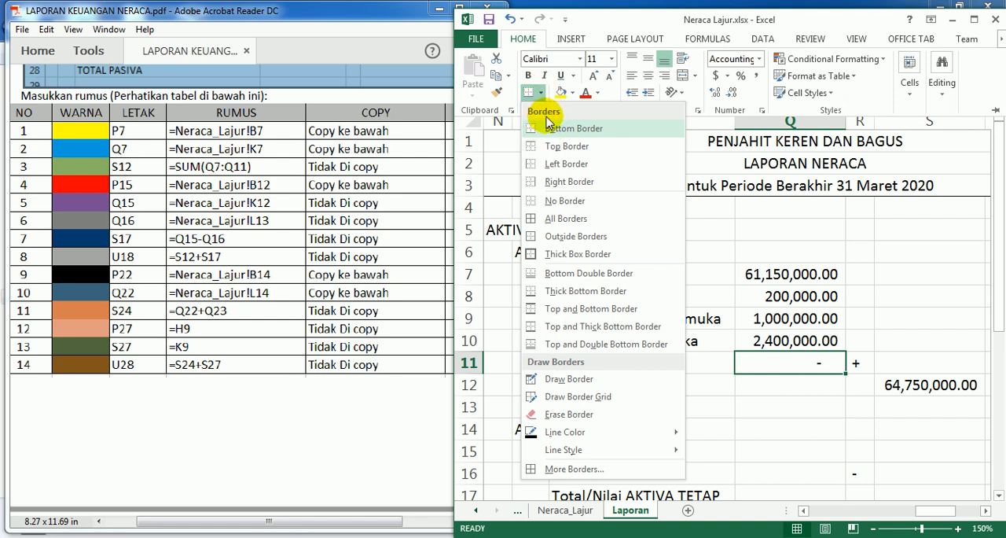
pyautogui.click(553, 131)
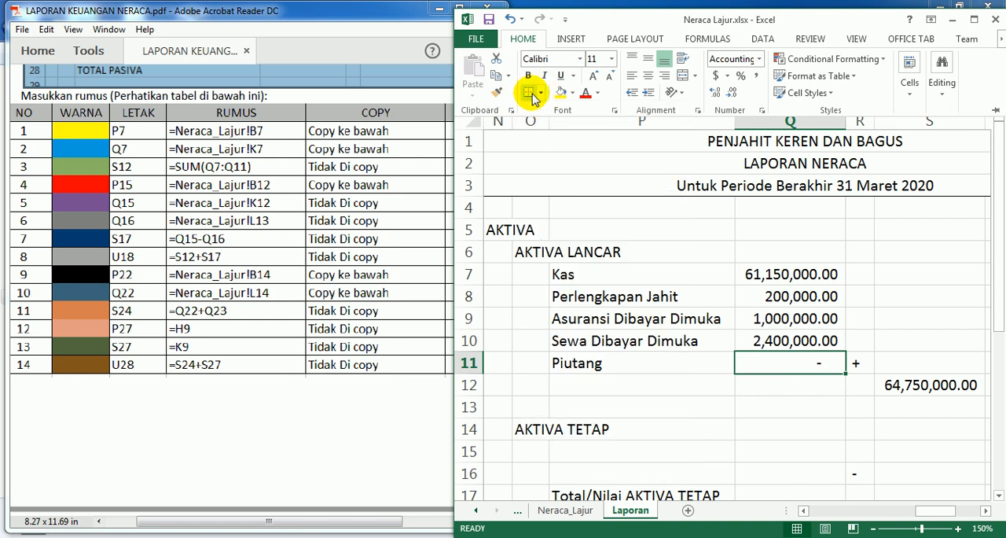
pyautogui.click(822, 415)
pyautogui.click(822, 404)
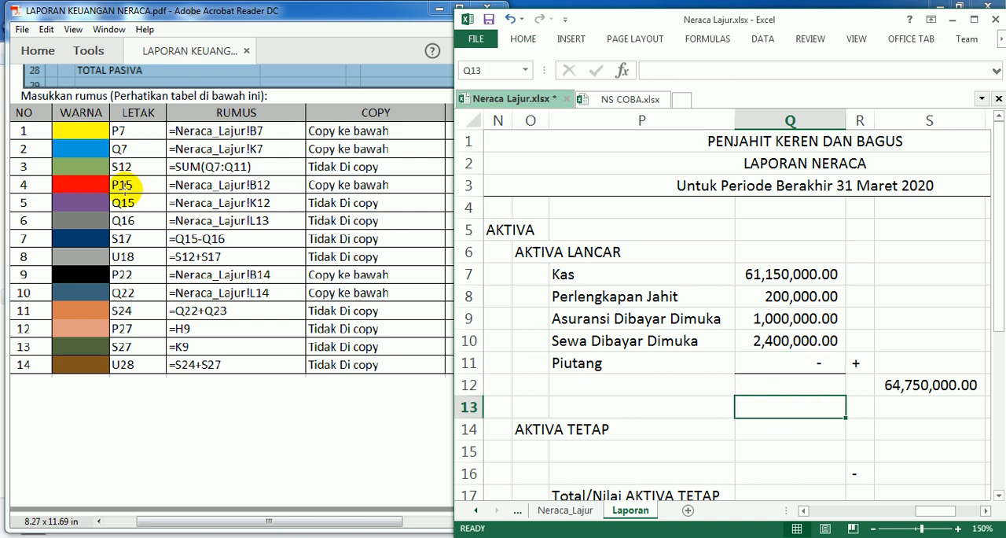
# Step: Enter the formula =Neraca_Lajur!B12 in cell P15 under AKTIVA TETAP and widen column P to fit the account name
pyautogui.scroll(-2, 578, 193)
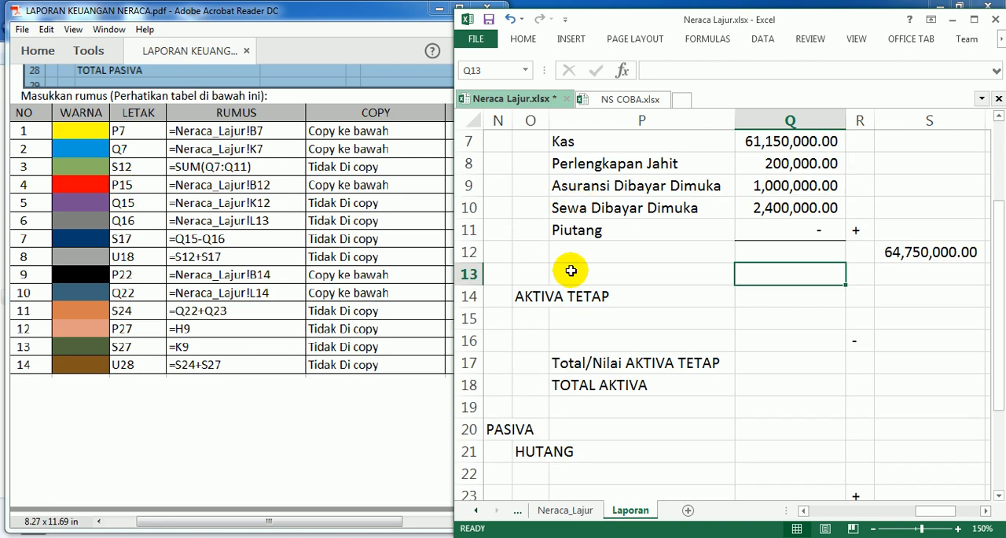
pyautogui.click(568, 318)
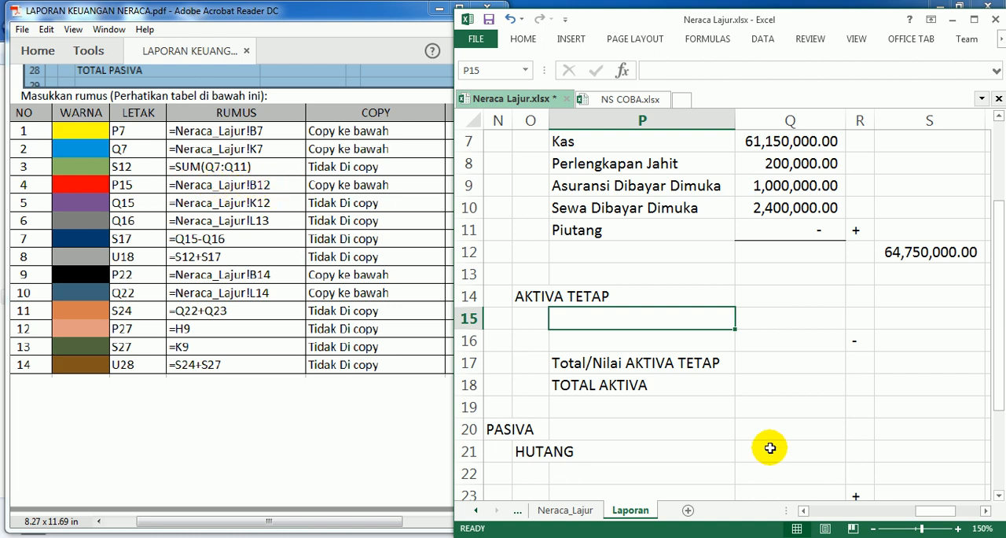
pyautogui.write('=')
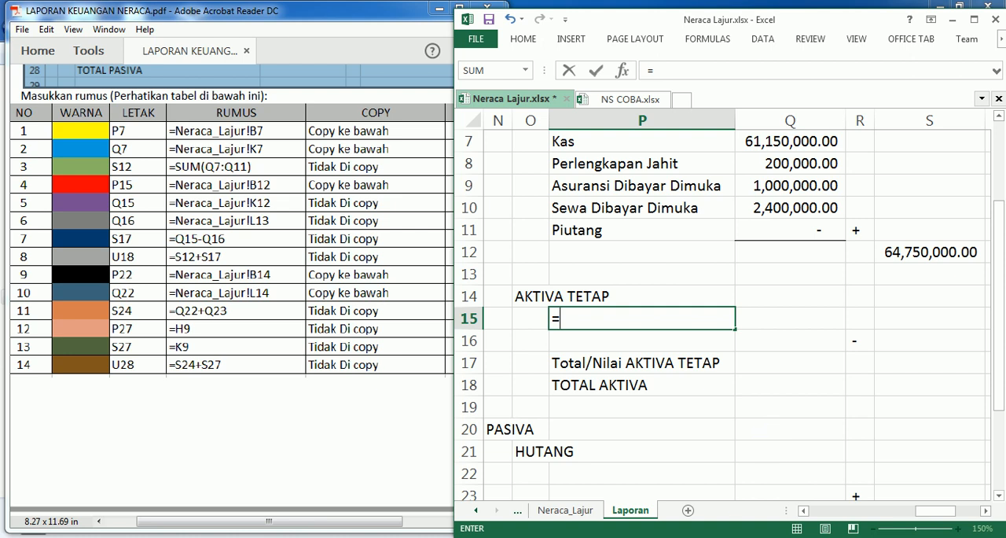
pyautogui.click(565, 510)
pyautogui.moveTo(921, 513); pyautogui.dragTo(822, 515)
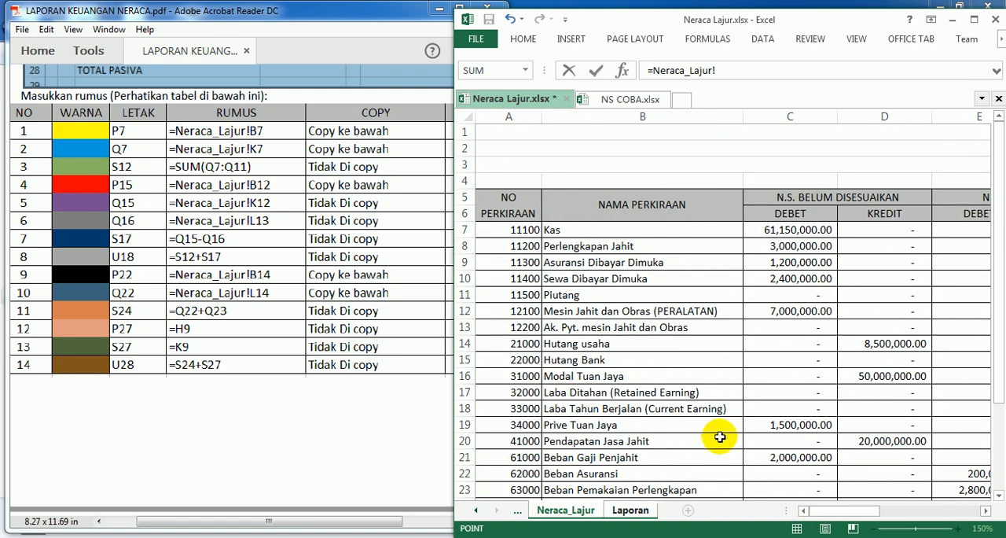
pyautogui.click(576, 312)
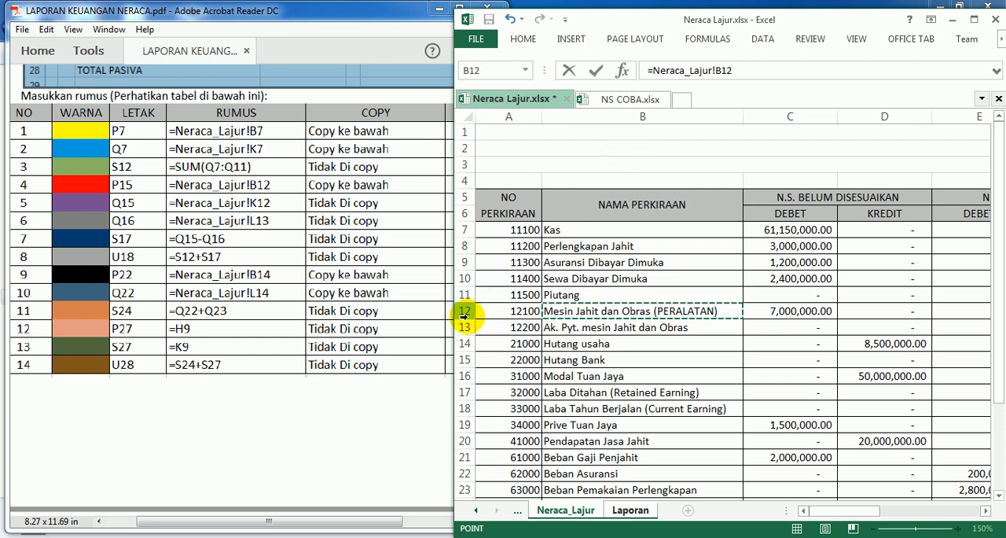
pyautogui.press('Return')
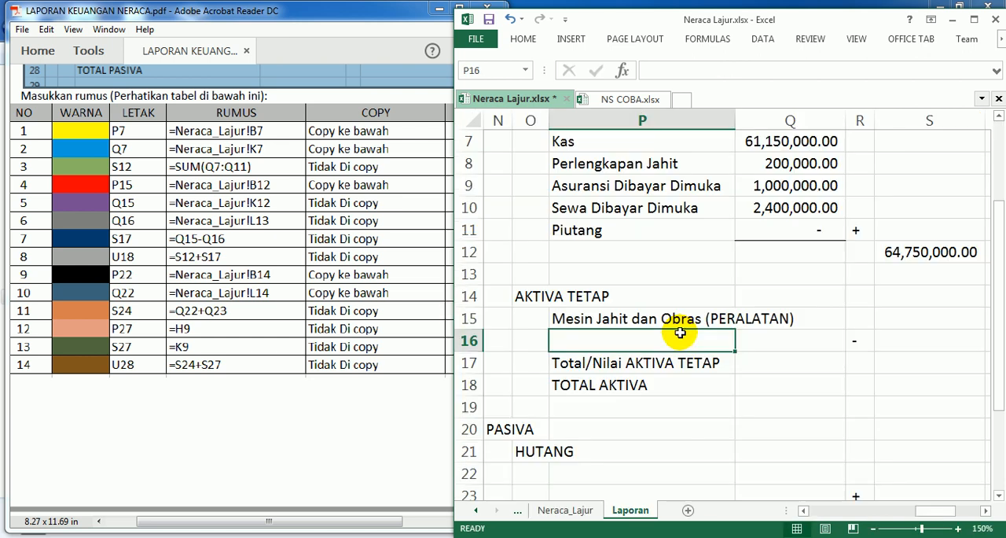
pyautogui.moveTo(735, 120); pyautogui.dragTo(806, 121)
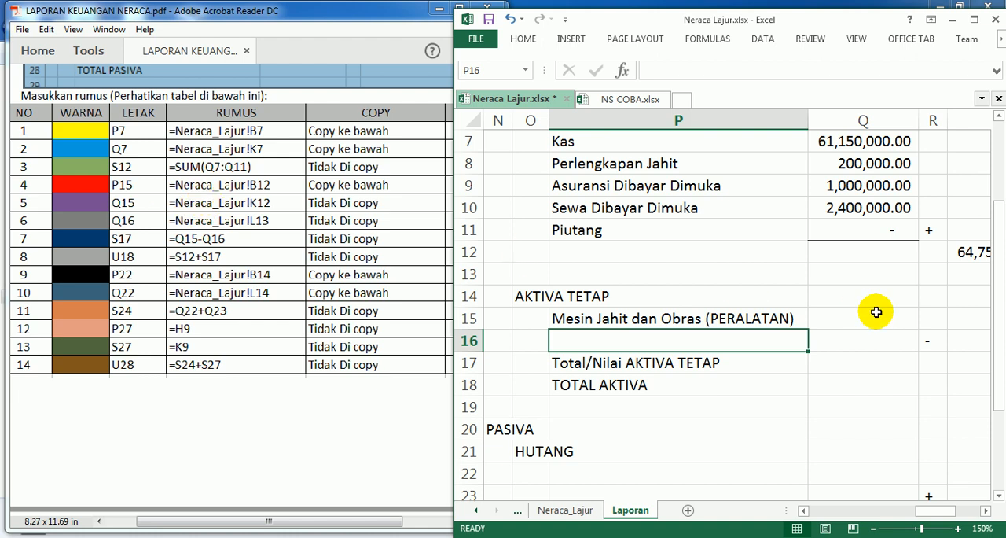
# Step: Enter the formula =Neraca_Lajur!K12 in cell Q15 as the amount for Mesin Jahit dan Obras (PERALATAN)
pyautogui.click(850, 318)
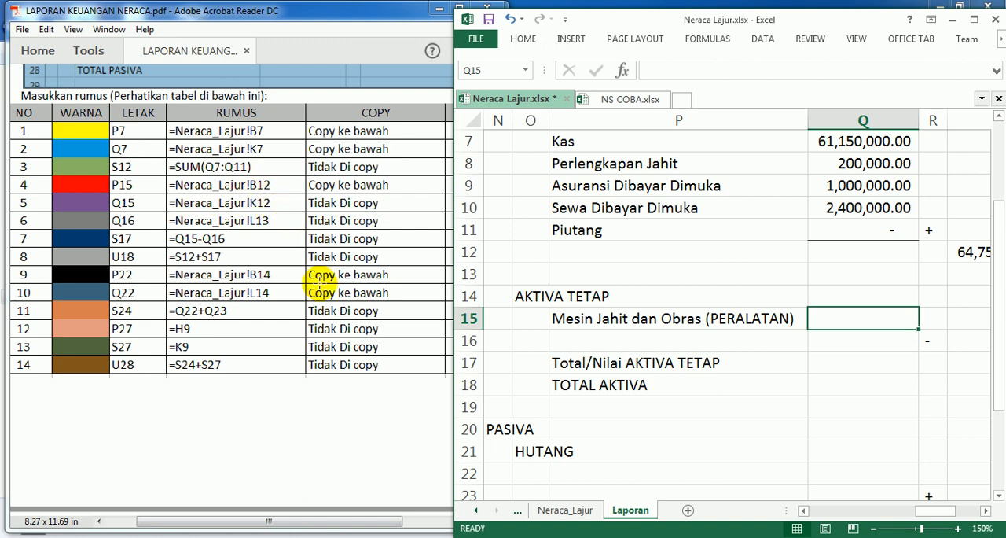
pyautogui.write('=')
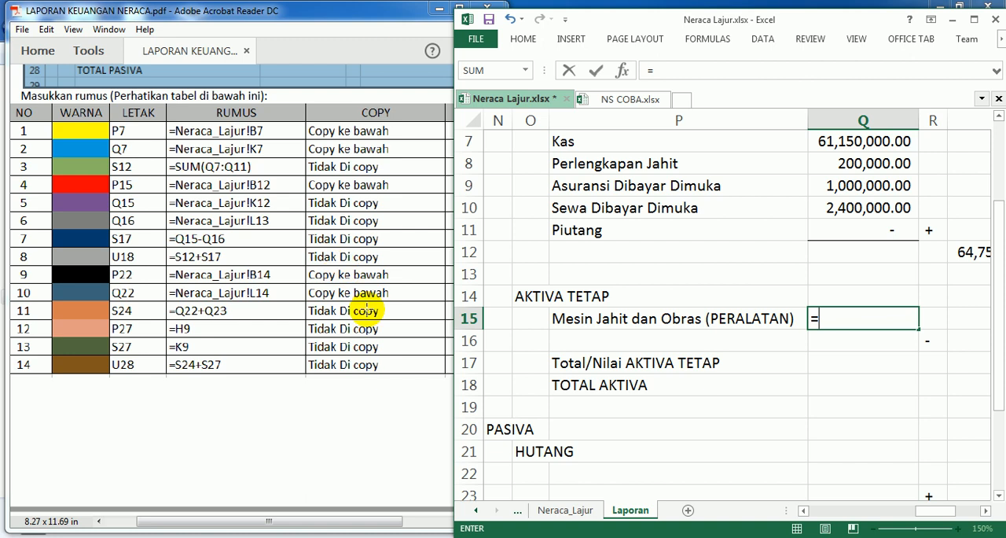
pyautogui.click(546, 511)
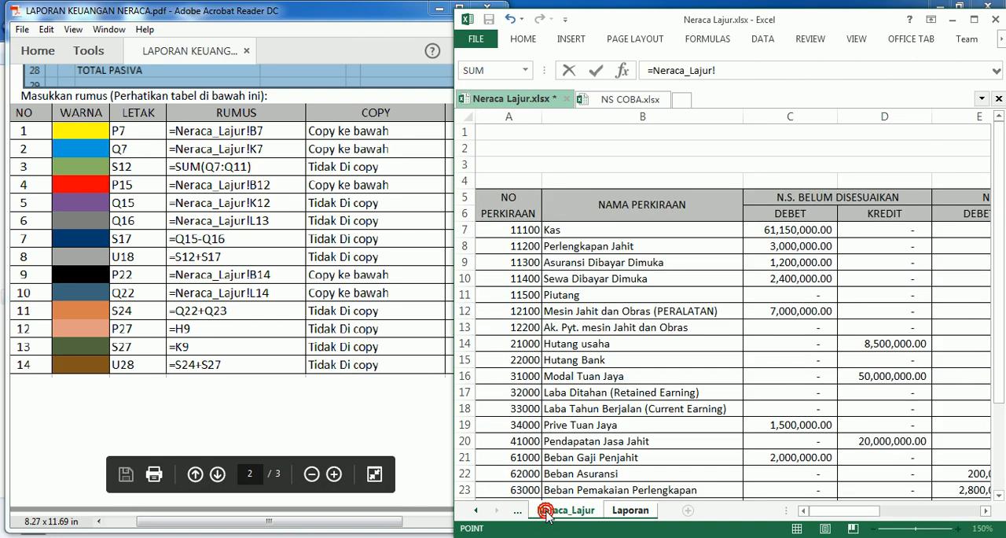
pyautogui.moveTo(860, 510); pyautogui.dragTo(908, 511)
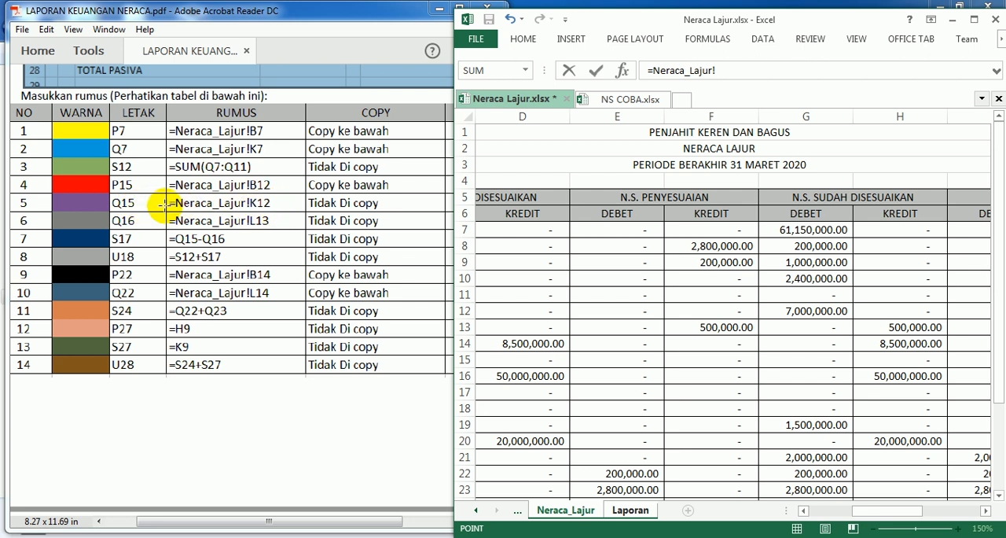
pyautogui.click(631, 510)
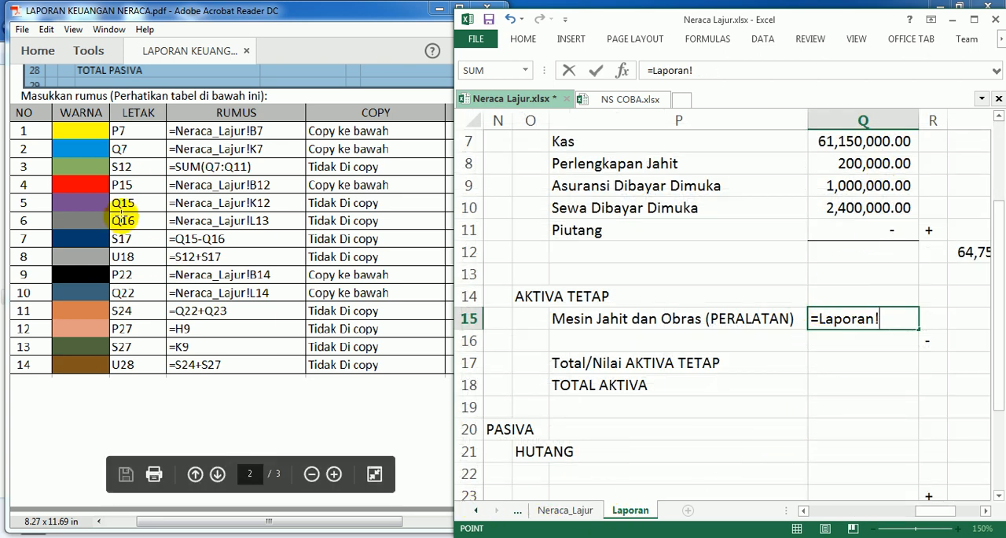
pyautogui.click(566, 510)
pyautogui.moveTo(900, 517); pyautogui.dragTo(947, 510)
pyautogui.click(804, 313)
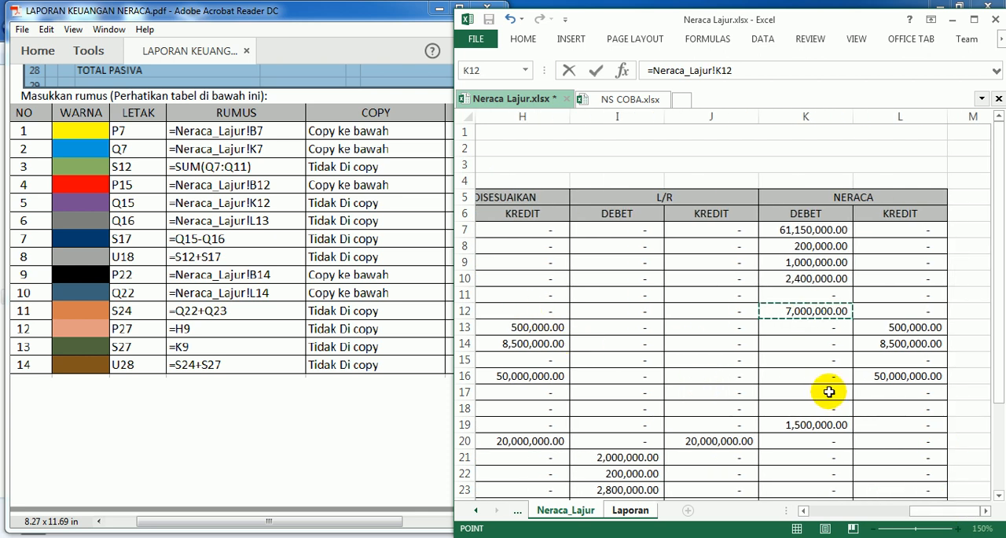
pyautogui.press('Return')
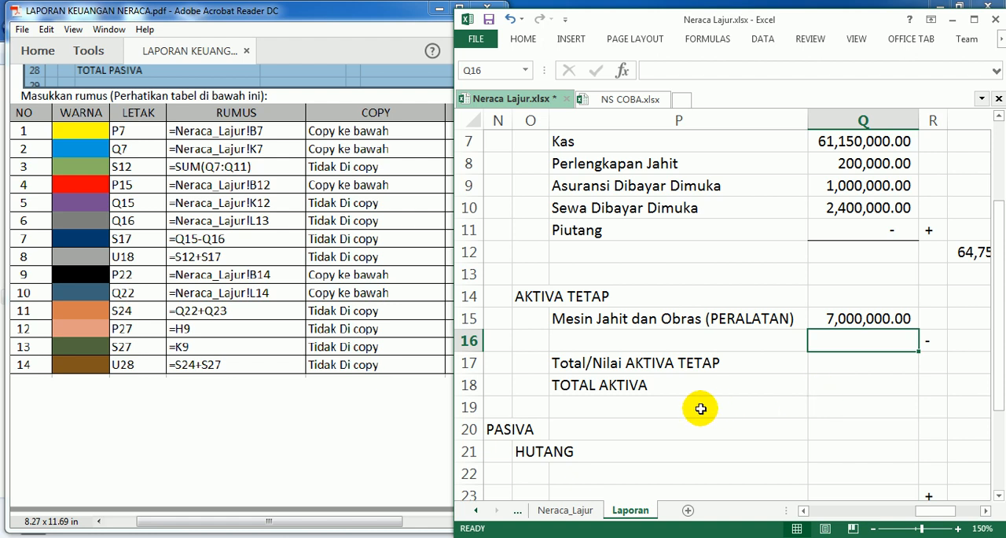
# Step: Copy the account name formula in cell P15 down to cell P16
pyautogui.click(574, 344)
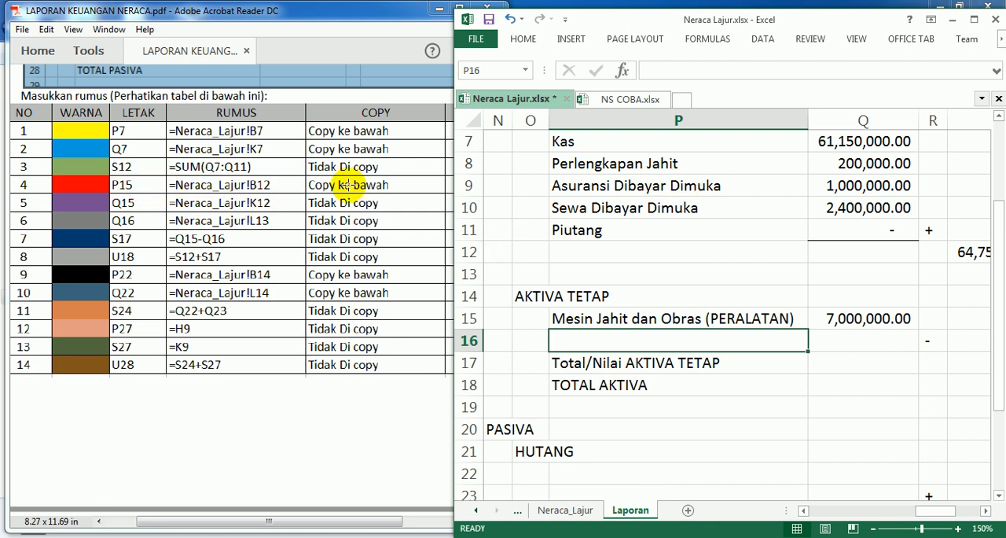
pyautogui.click(605, 320)
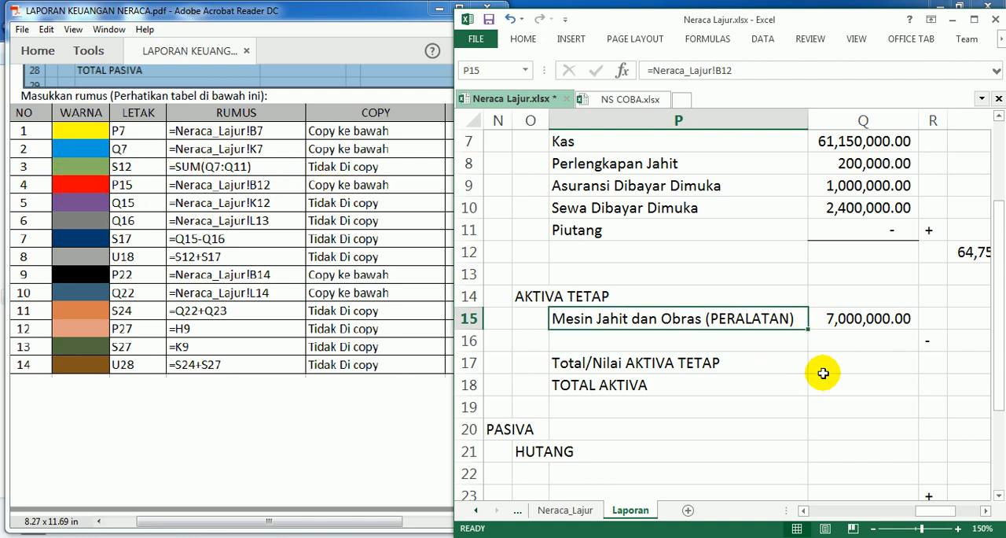
pyautogui.moveTo(807, 330); pyautogui.dragTo(810, 345)
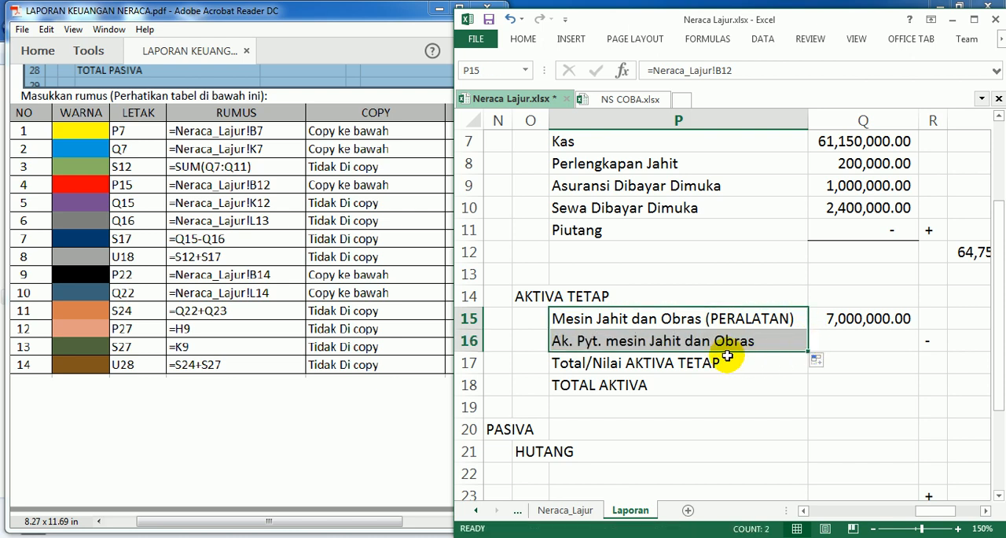
# Step: Enter the formula =Neraca_Lajur!L13 in cell Q16 as the amount for Ak. Pyt. mesin Jahit dan Obras
pyautogui.click(846, 340)
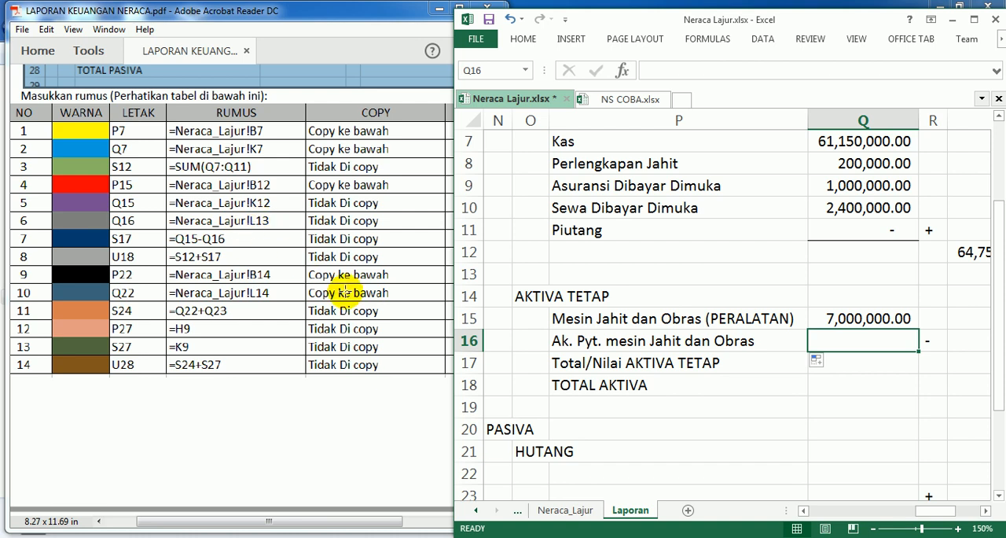
pyautogui.write('=')
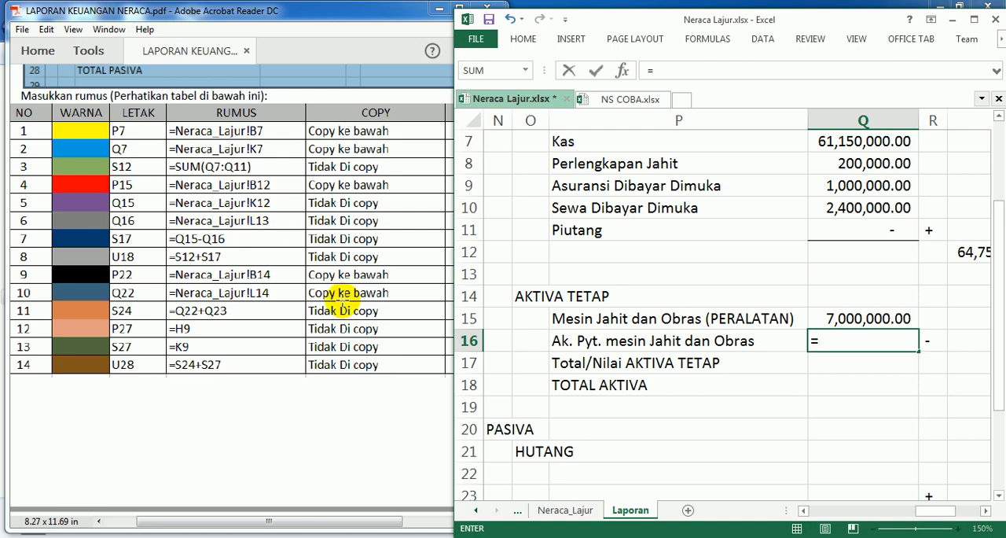
pyautogui.click(563, 510)
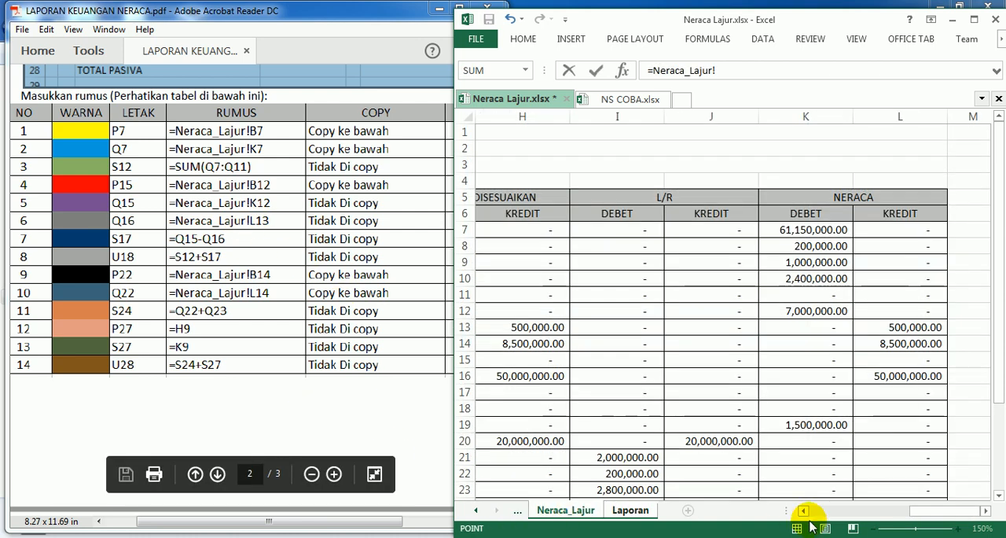
pyautogui.click(909, 323)
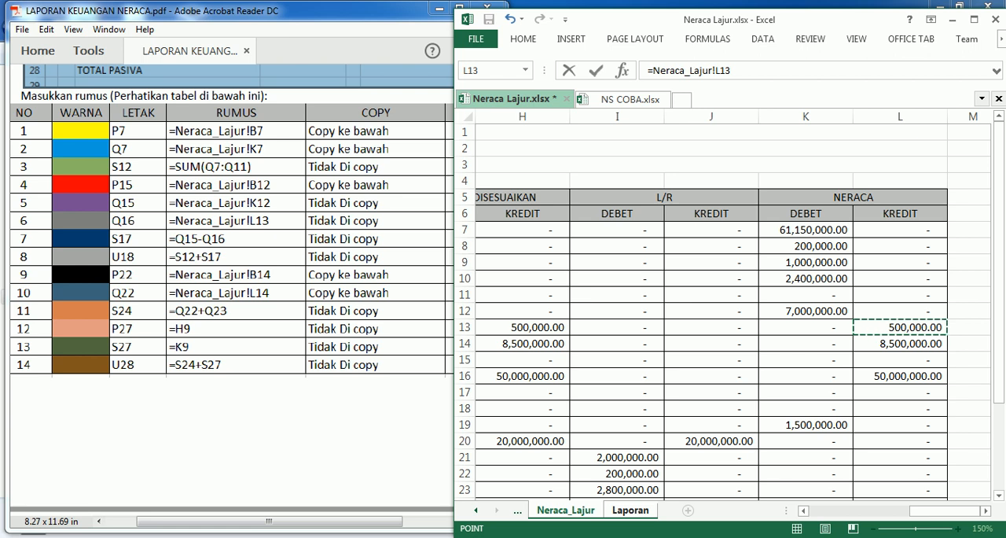
pyautogui.press('Return')
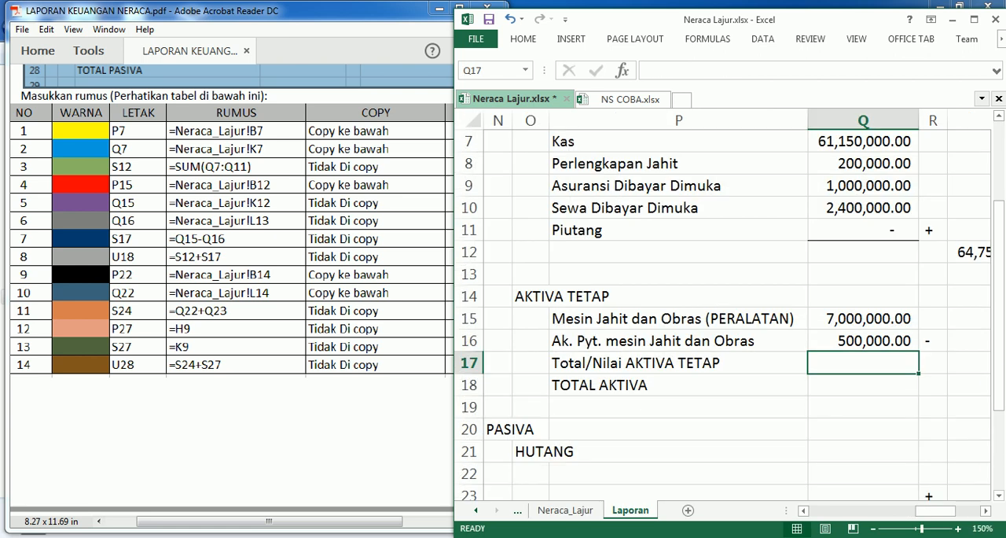
# Step: Add a bottom border to cell Q16 under the AKTIVA TETAP amounts
pyautogui.click(883, 340)
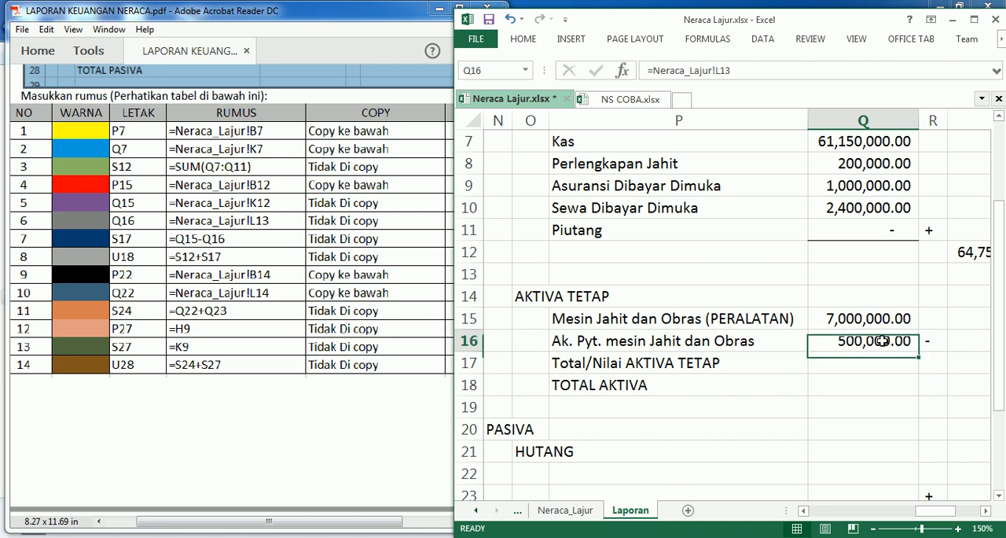
pyautogui.click(519, 39)
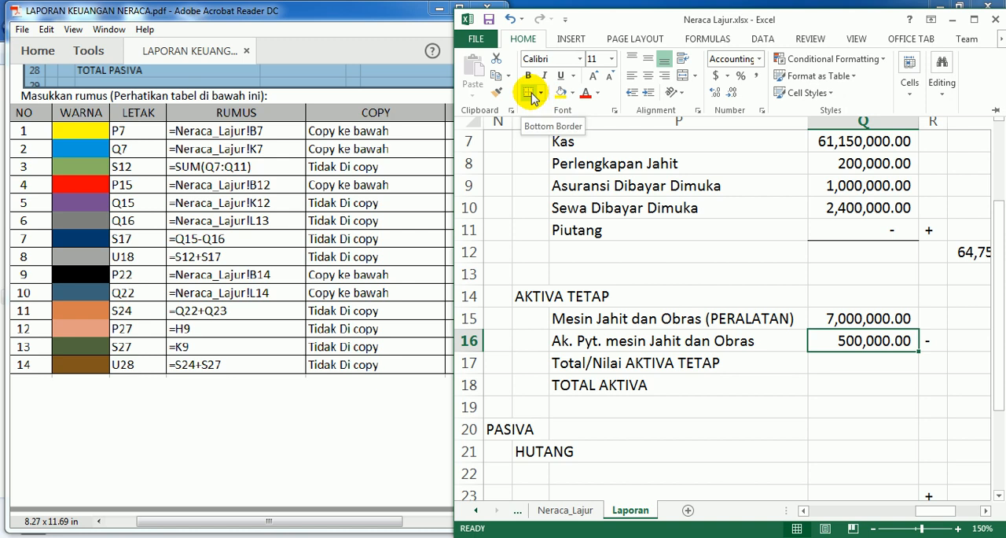
pyautogui.click(884, 370)
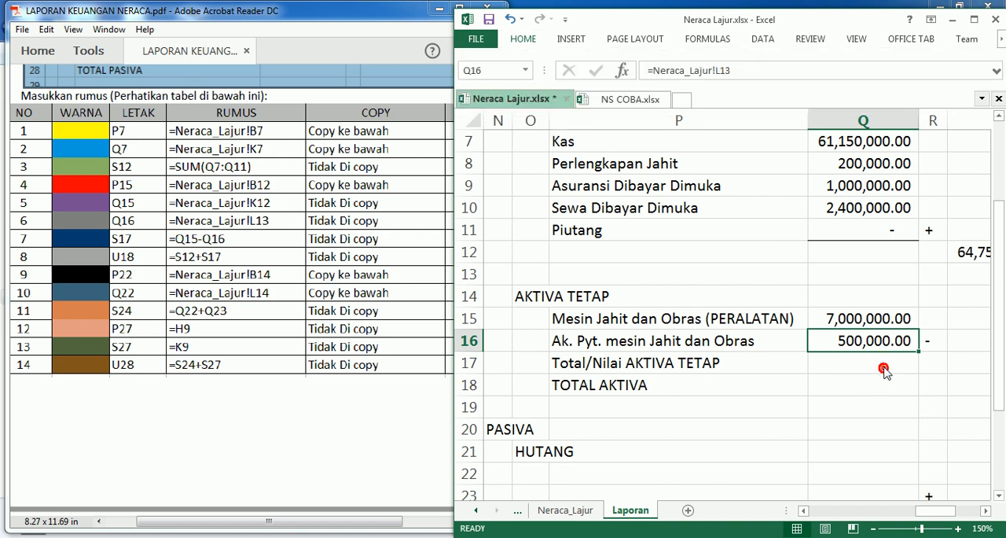
# Step: Enter the formula =Q15-Q16 in cell S17 for Total/Nilai AKTIVA TETAP
pyautogui.click(960, 363)
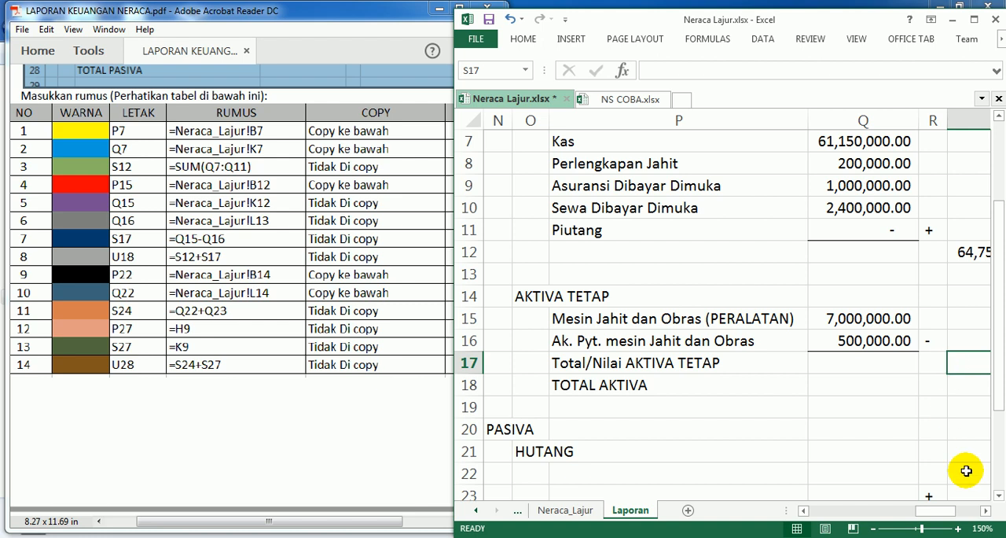
pyautogui.click(985, 510)
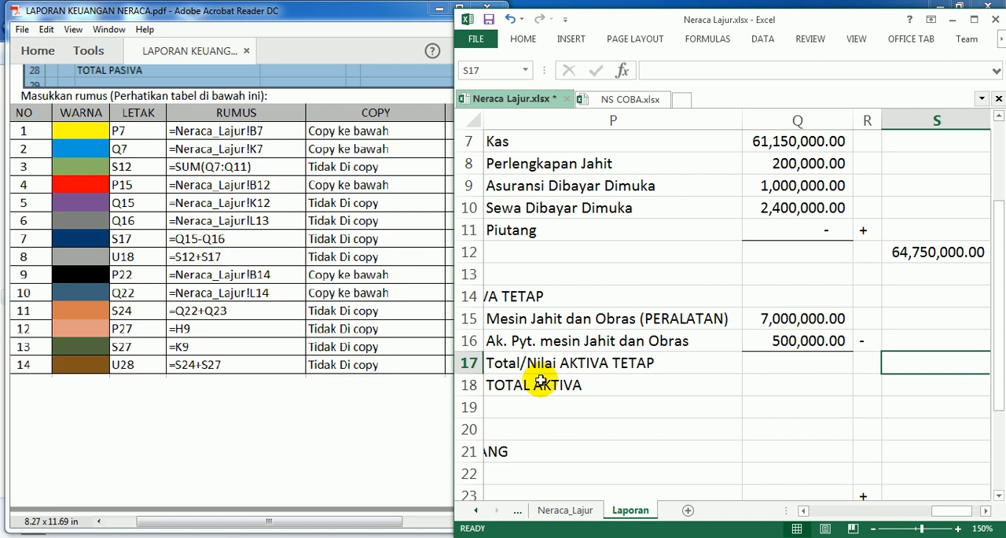
pyautogui.write('=')
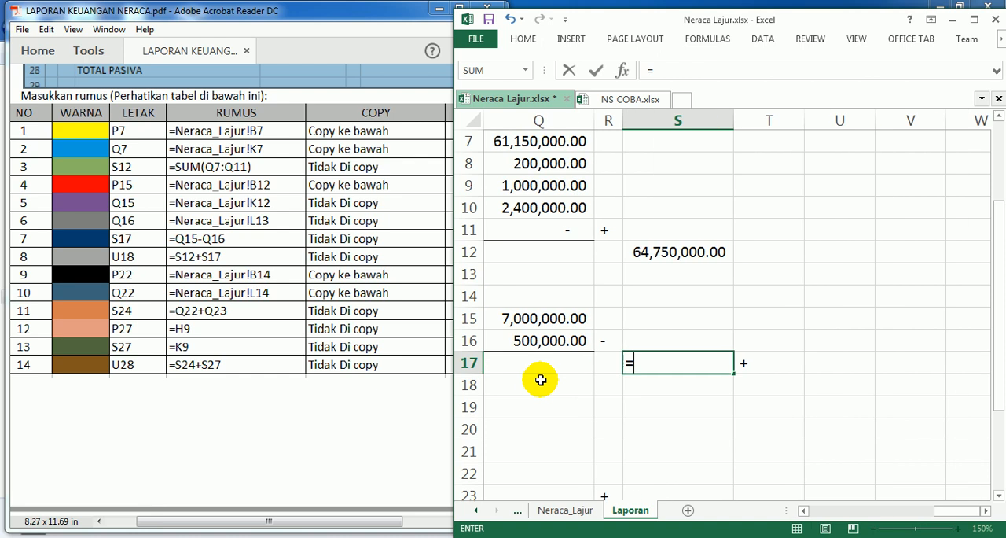
pyautogui.click(537, 318)
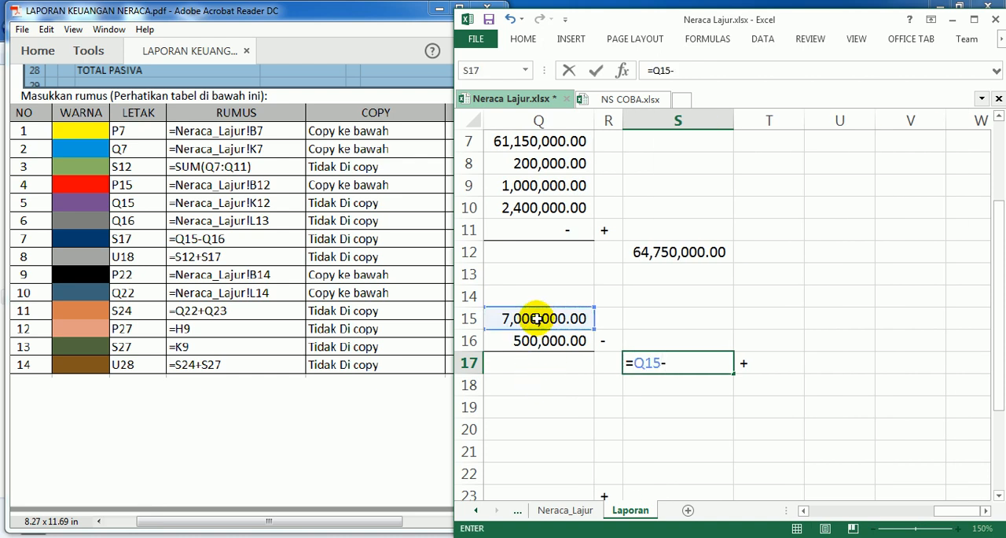
pyautogui.click(531, 341)
pyautogui.press('Return')
pyautogui.press('Up')
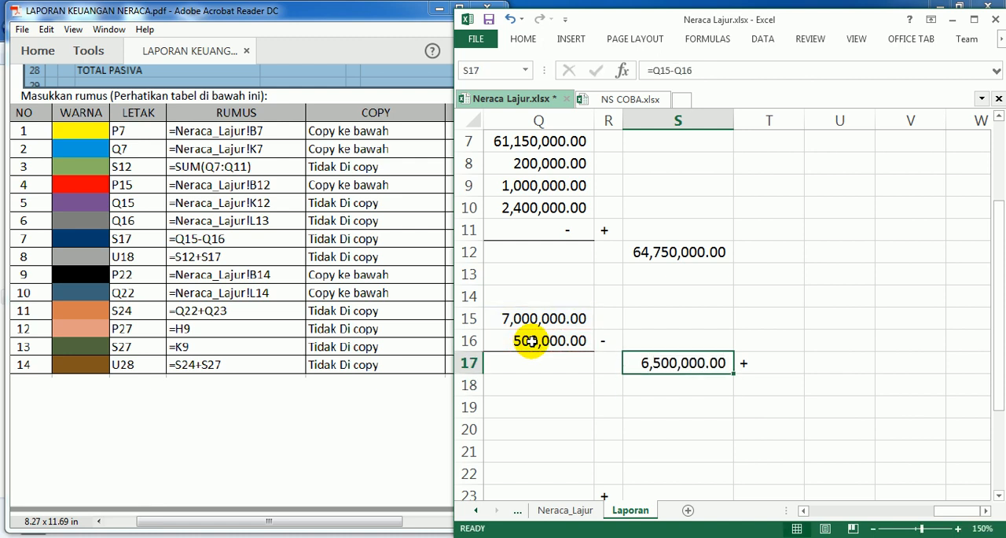
# Step: Enter the AKTIVA TETAP total formula =Q15-Q16 in cell S17 again
pyautogui.write('=q15-q16')
pyautogui.press('Return')
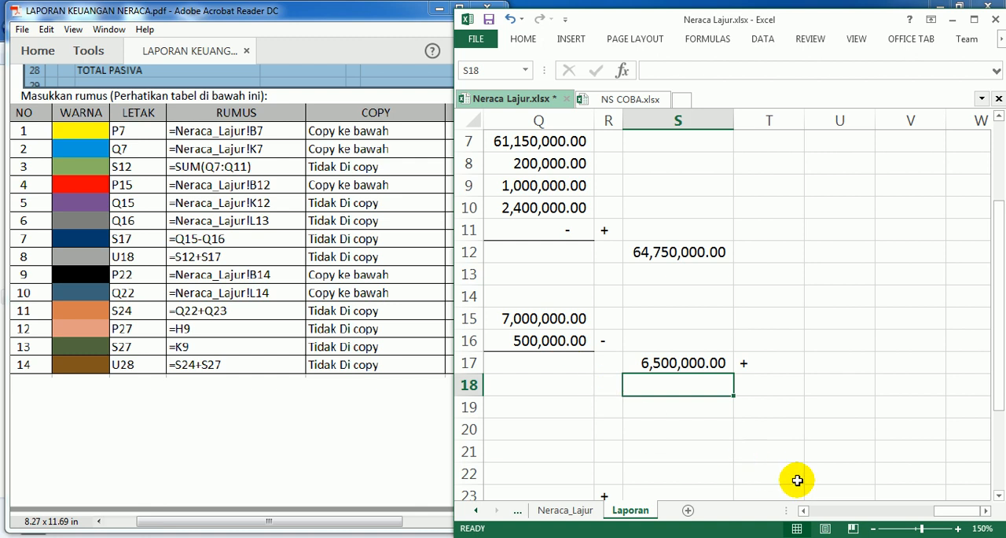
# Step: Narrow column T, which holds the plus sign beside the AKTIVA TETAP total
pyautogui.click(803, 510)
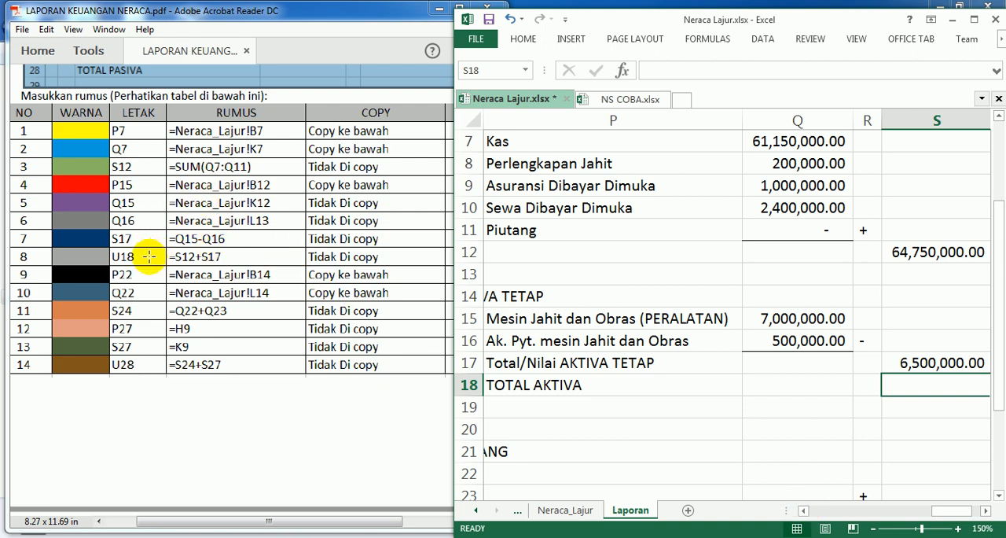
pyautogui.click(985, 511)
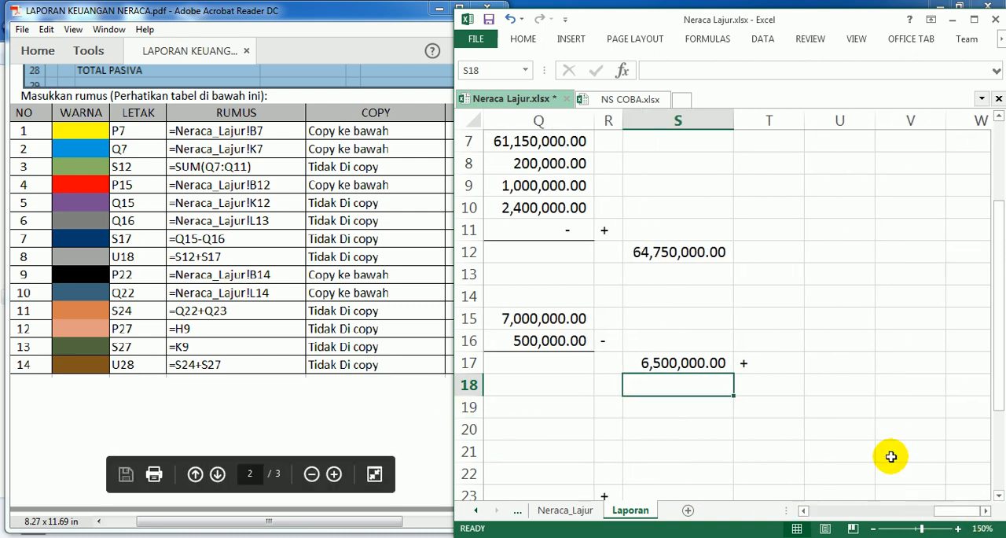
pyautogui.click(832, 384)
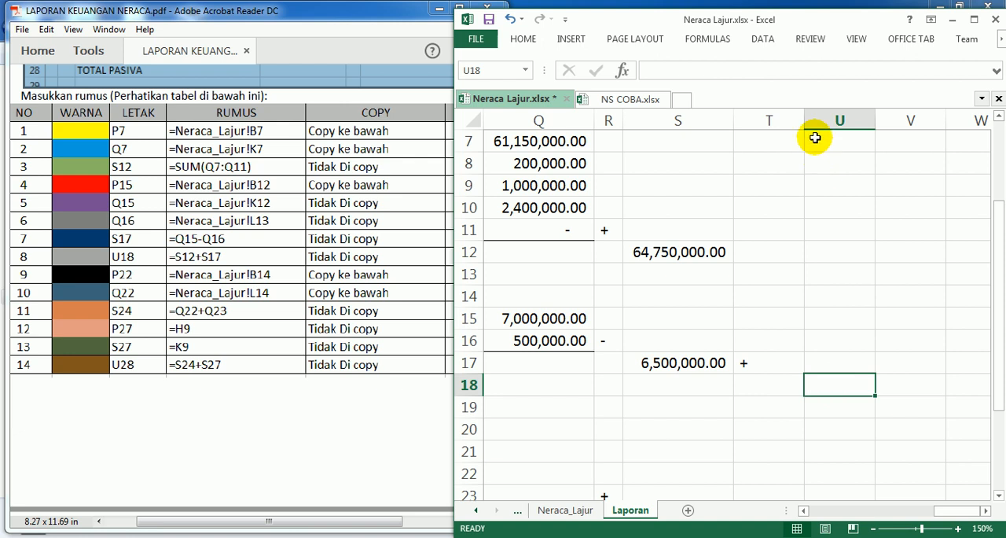
pyautogui.moveTo(804, 120); pyautogui.dragTo(761, 134)
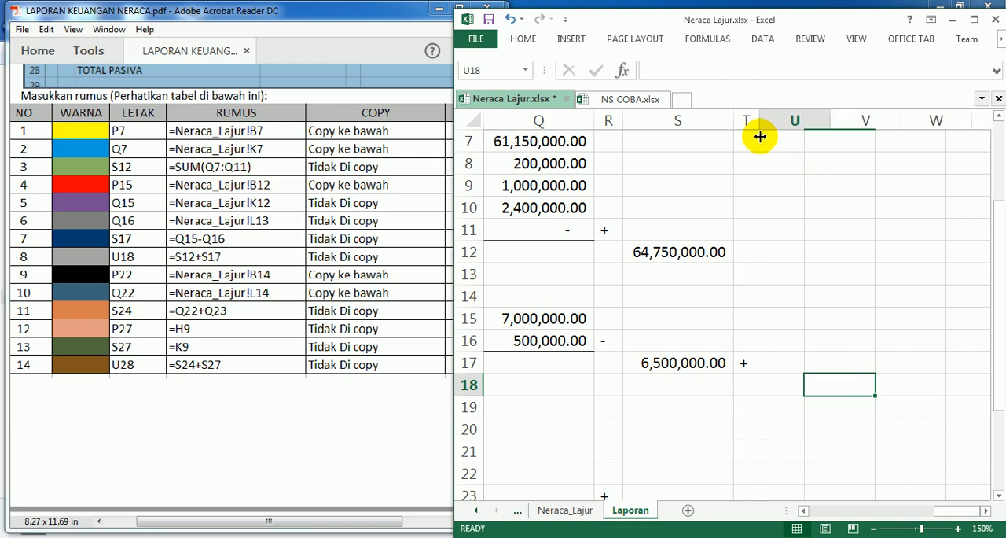
# Step: Add a bottom border to cell S17 under the AKTIVA TETAP total
pyautogui.click(667, 362)
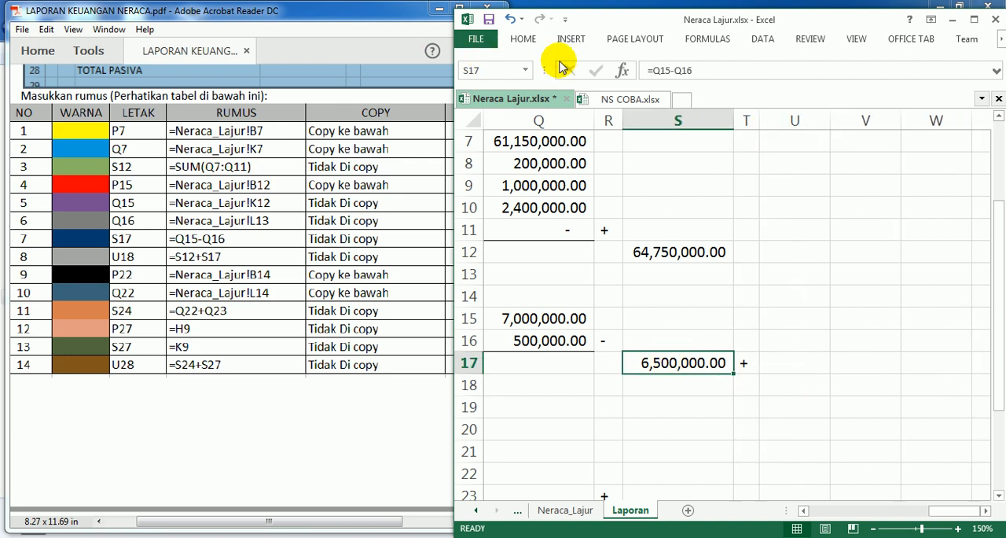
pyautogui.click(523, 40)
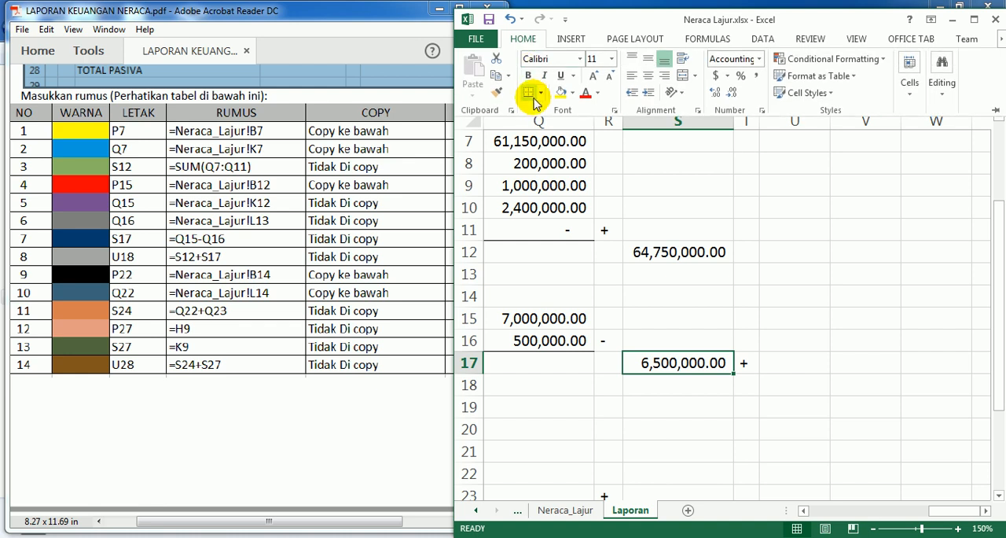
pyautogui.click(529, 95)
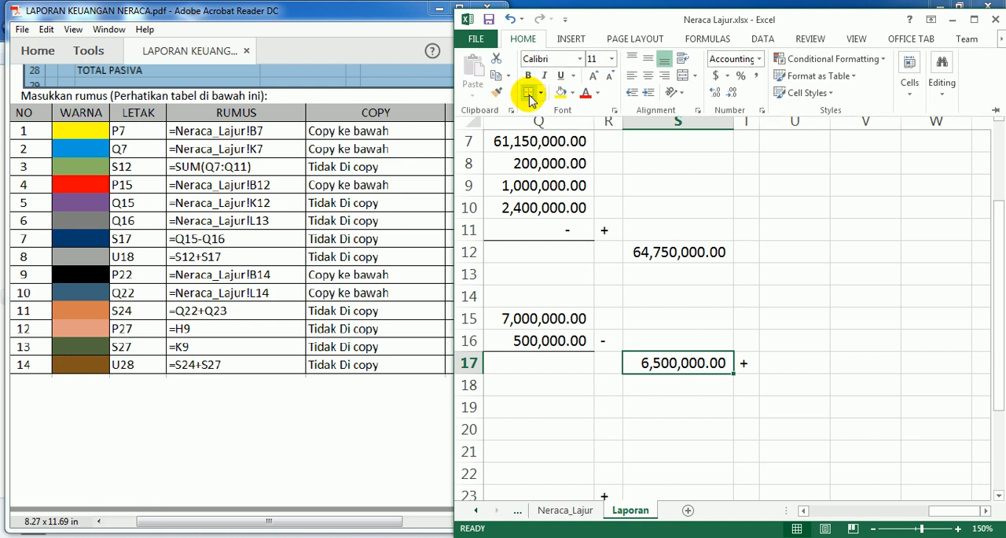
# Step: Enter the formula =S12+S17 in cell U18 to calculate TOTAL AKTIVA
pyautogui.click(788, 382)
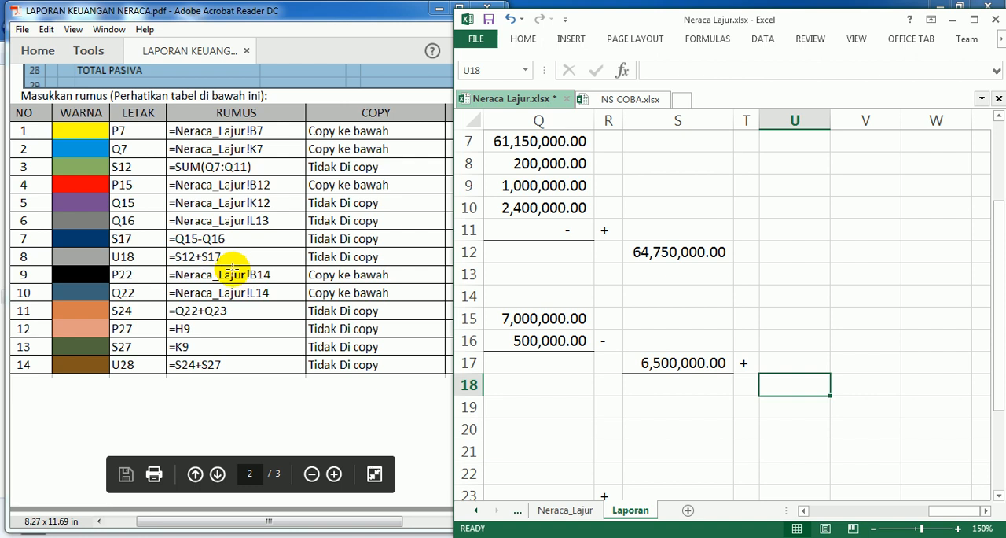
pyautogui.write('=')
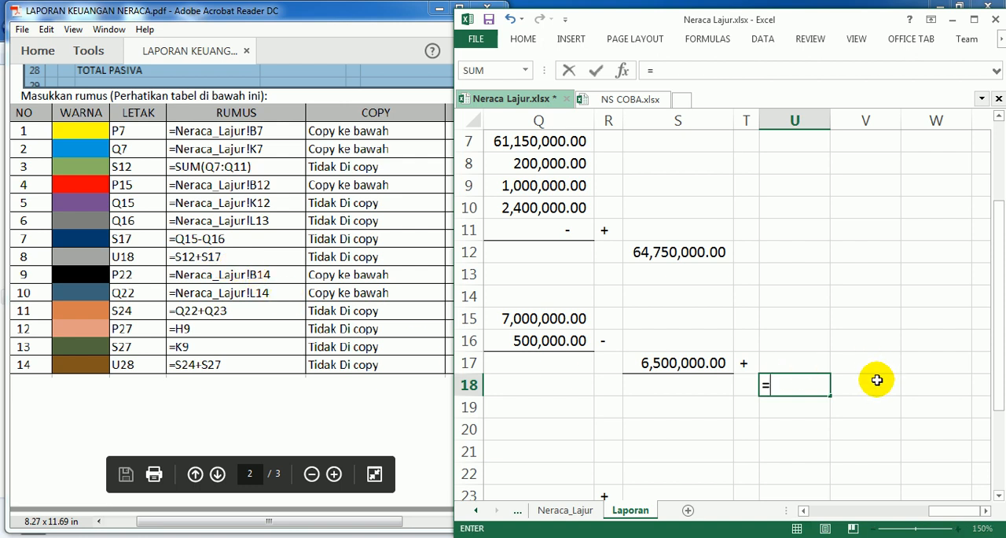
pyautogui.click(678, 251)
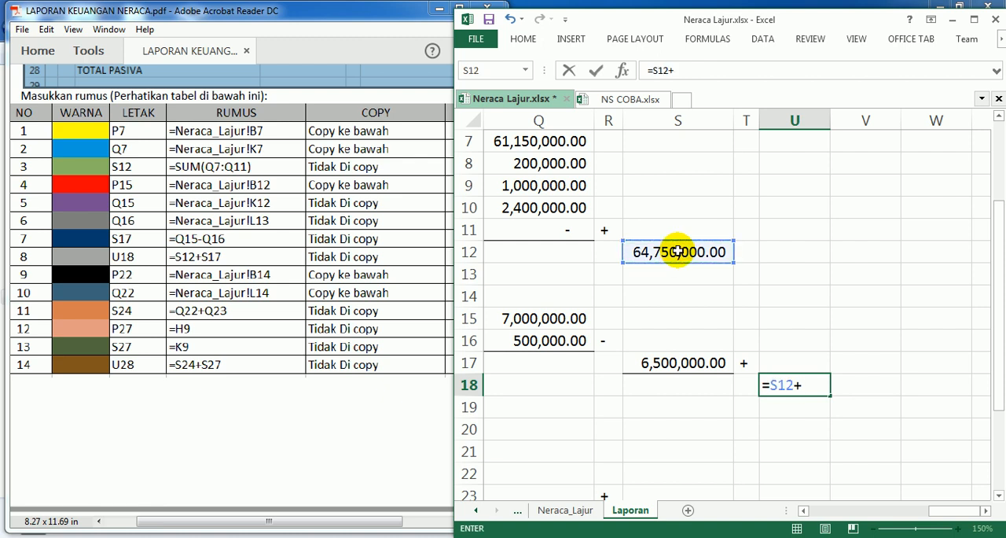
pyautogui.write('+')
pyautogui.click(669, 362)
pyautogui.press('Return')
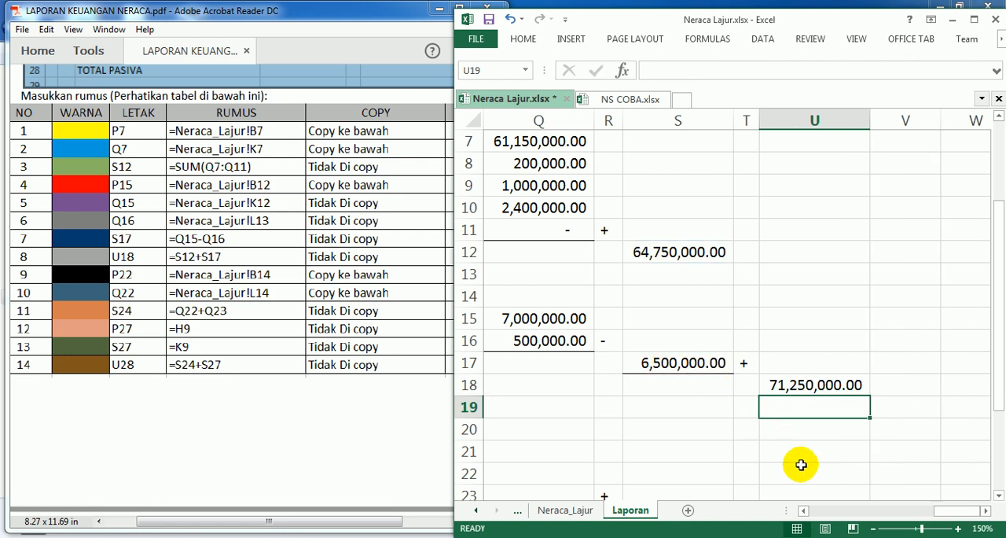
# Step: Enter the formula =Neraca_Lajur!B14 in cell P22 under HUTANG and copy it down to P23
pyautogui.click(804, 510)
pyautogui.click(803, 510)
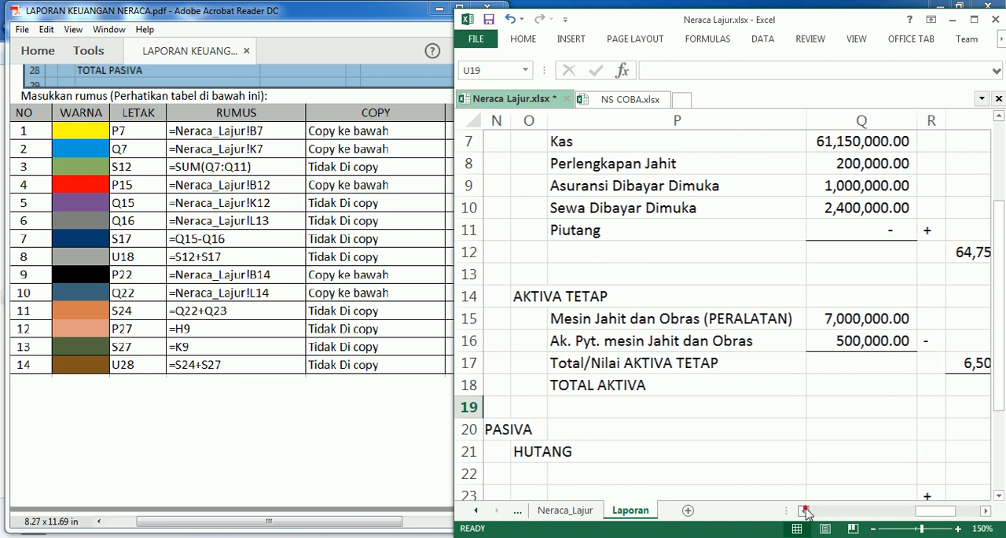
pyautogui.scroll(2, 613, 410)
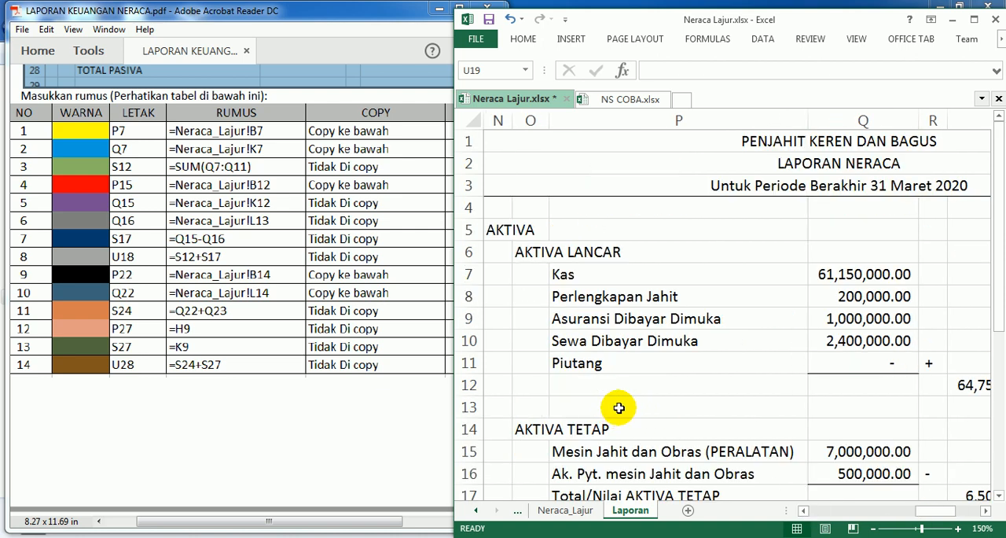
pyautogui.scroll(-3, 618, 407)
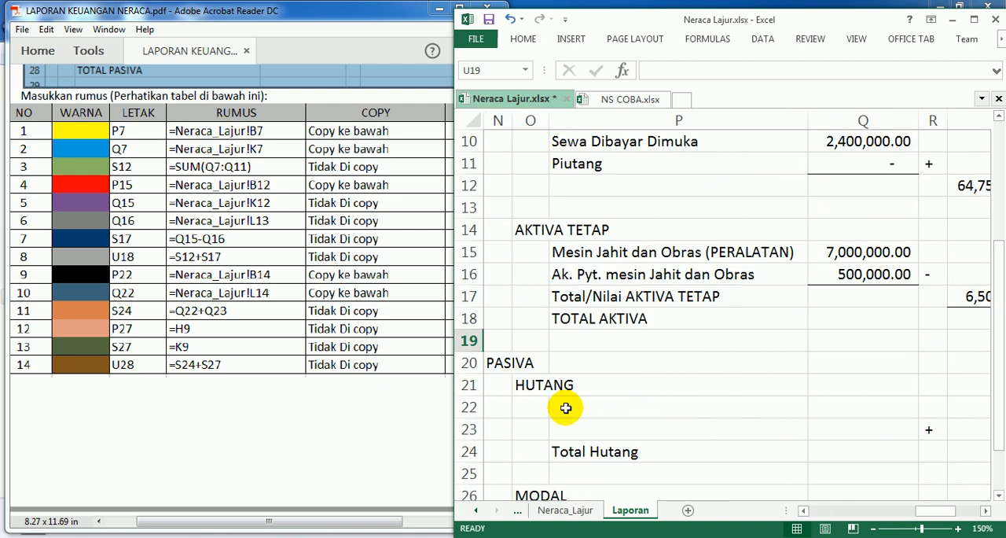
pyautogui.click(535, 408)
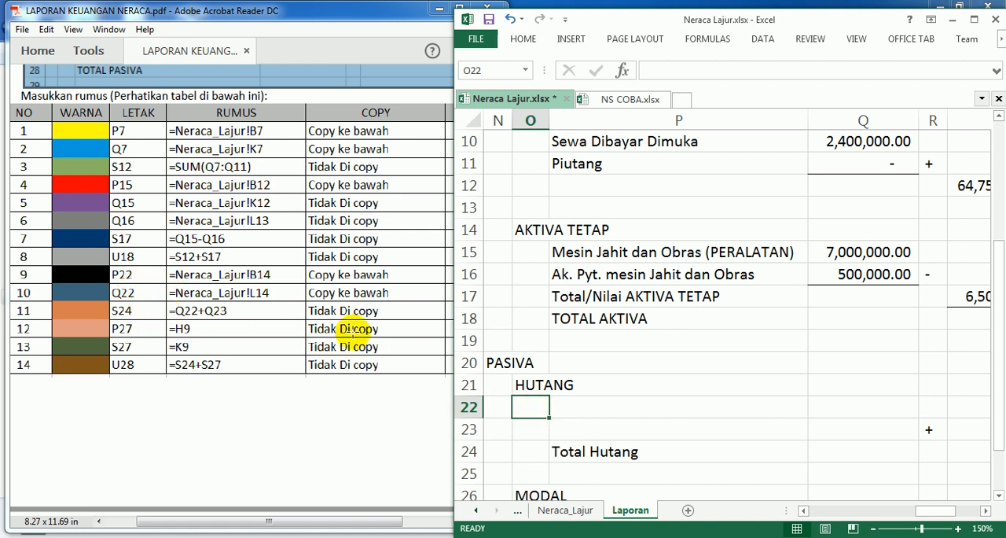
pyautogui.click(570, 406)
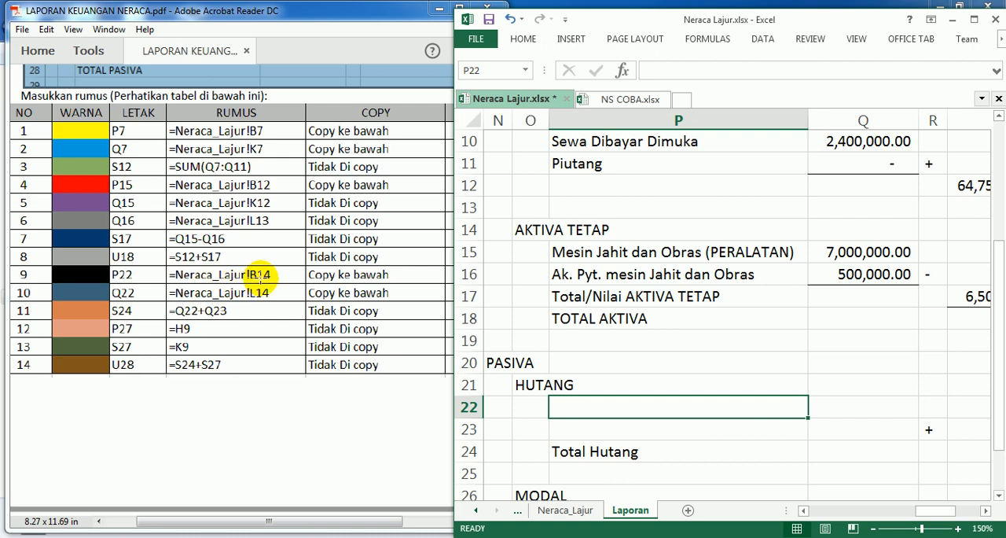
pyautogui.write('=')
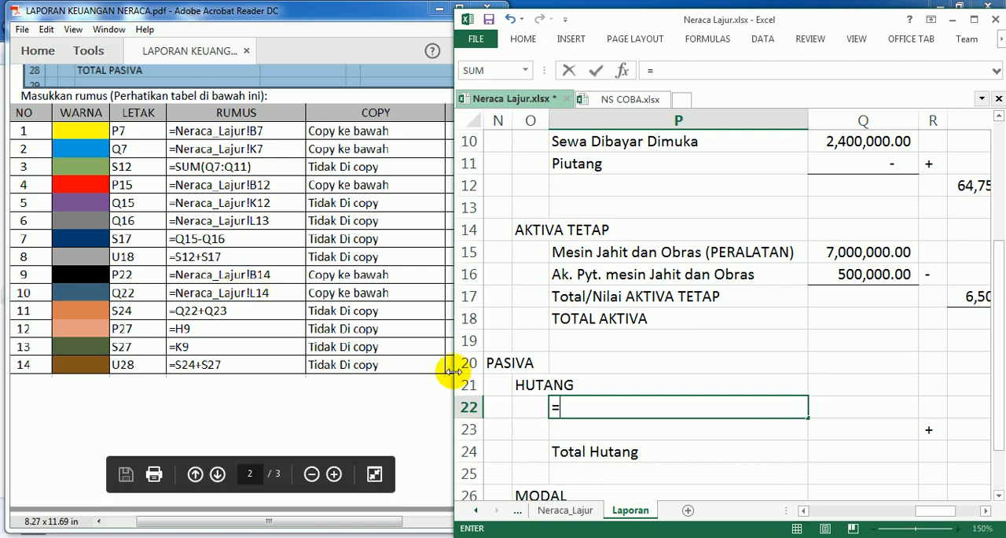
pyautogui.click(570, 512)
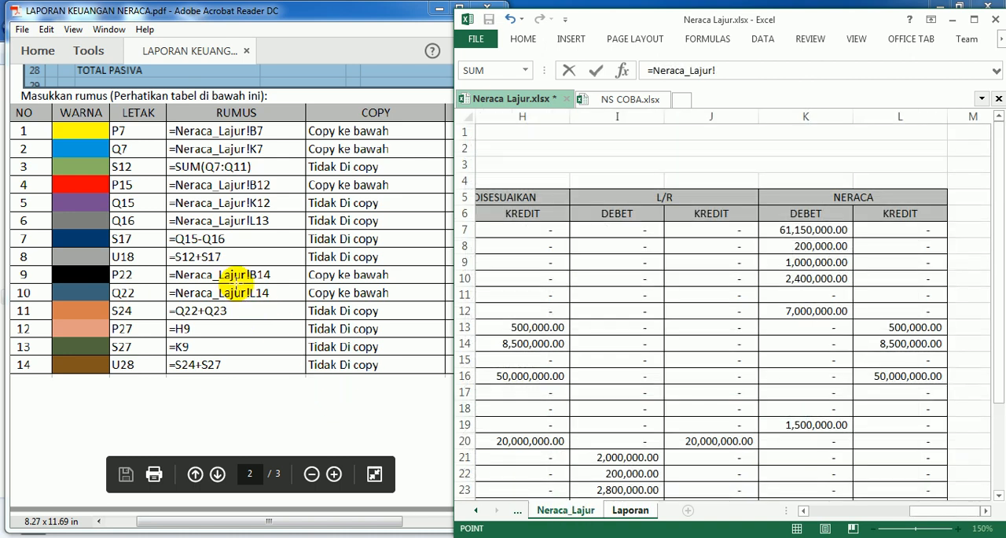
pyautogui.moveTo(939, 511); pyautogui.dragTo(810, 511)
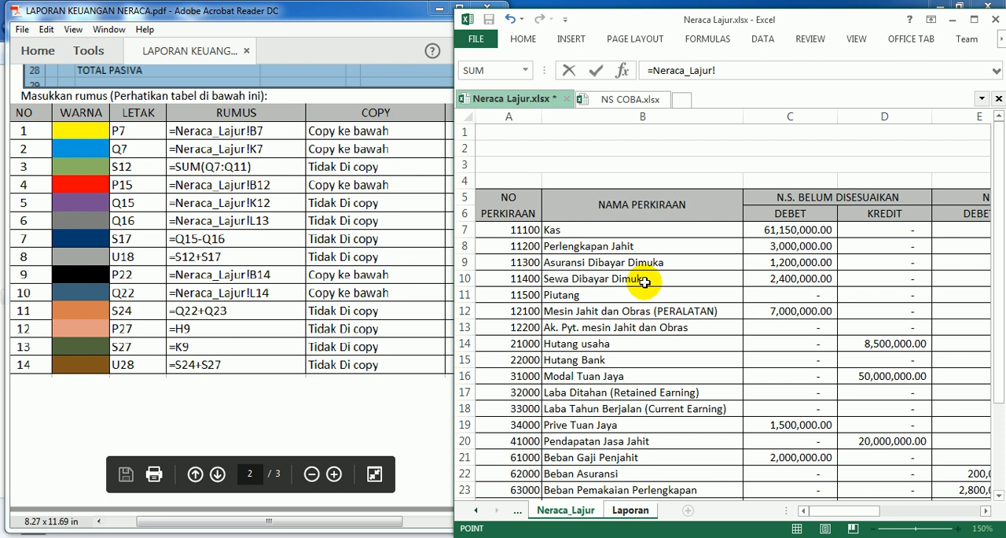
pyautogui.click(563, 344)
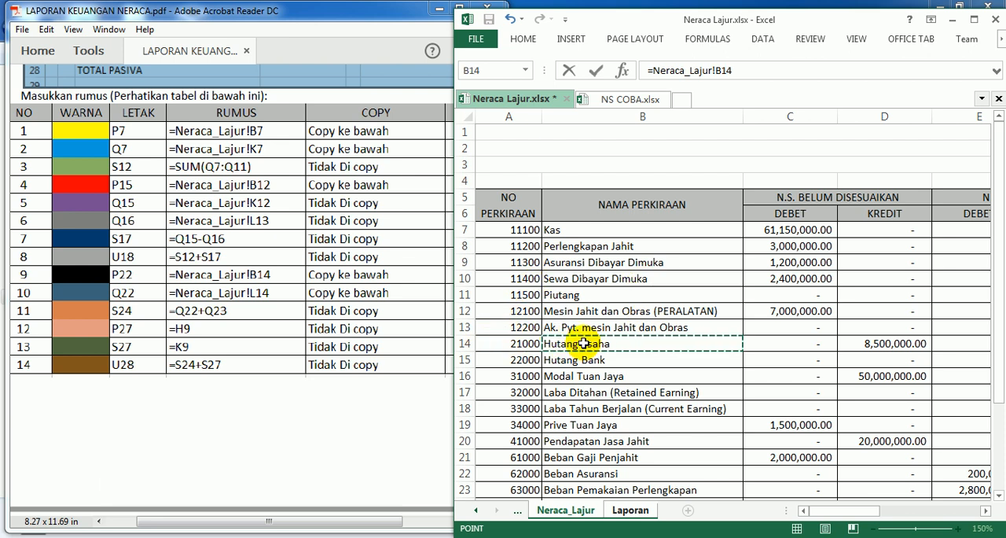
pyautogui.press('Return')
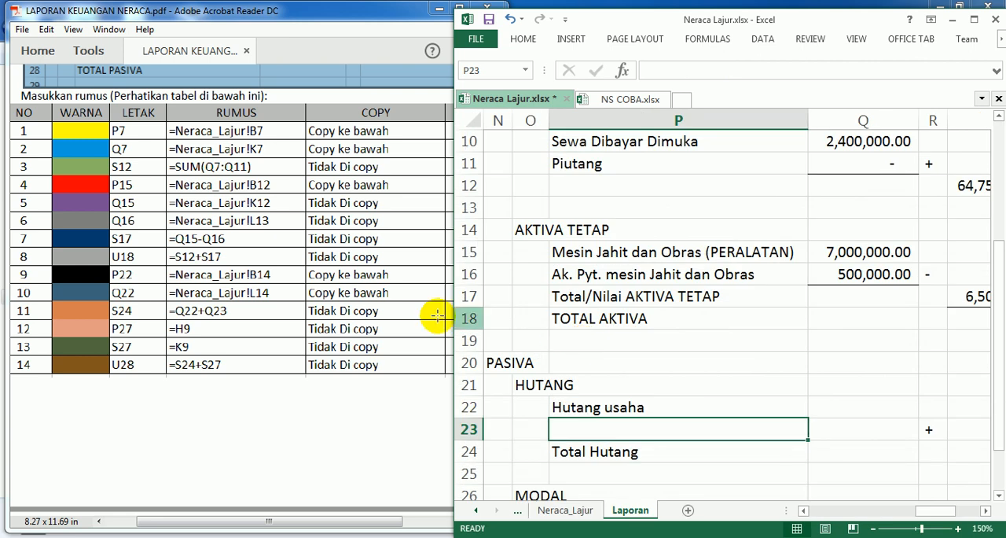
pyautogui.click(613, 409)
pyautogui.moveTo(809, 418); pyautogui.dragTo(812, 437)
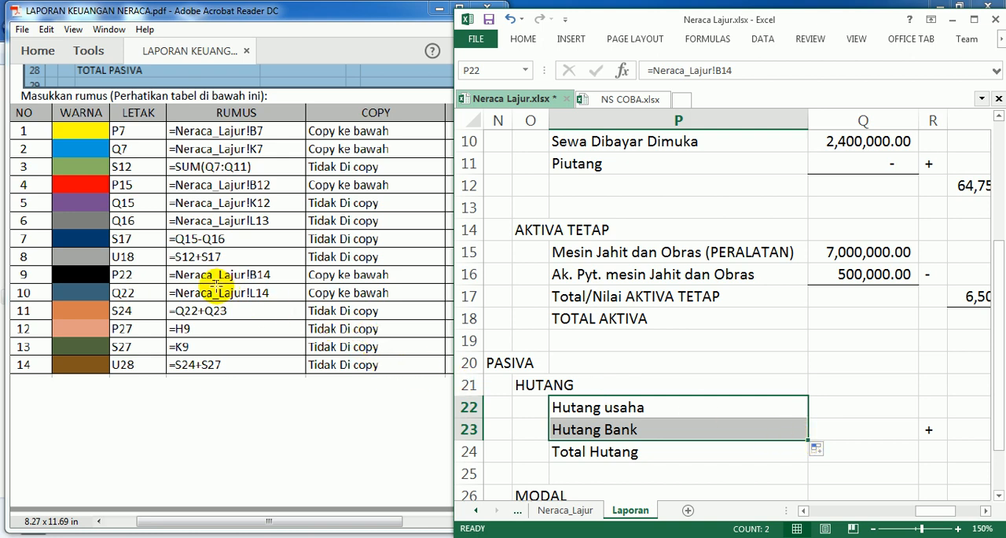
# Step: Enter the formula =Neraca_Lajur!L14 in cell Q22 beside Hutang usaha and copy it down to Q23
pyautogui.click(134, 292)
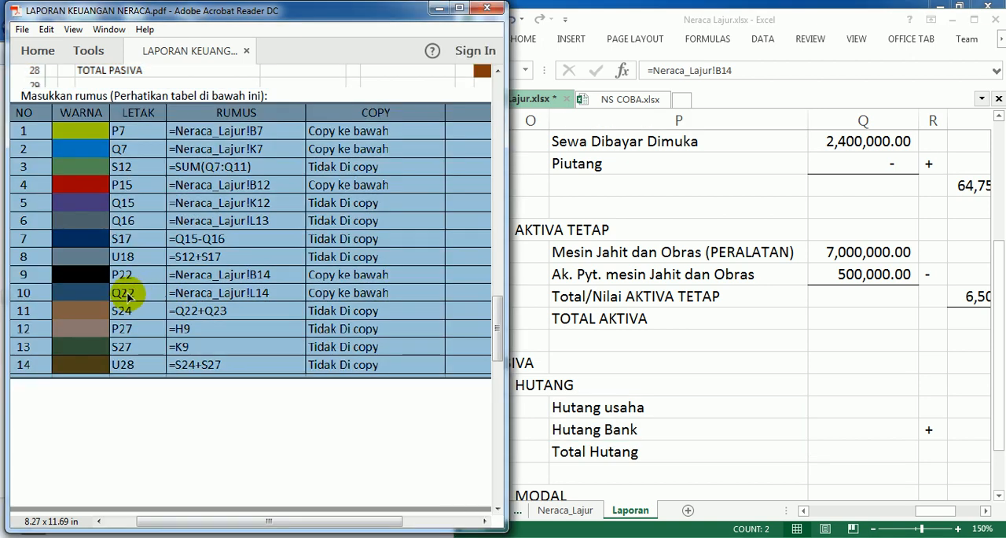
pyautogui.click(821, 392)
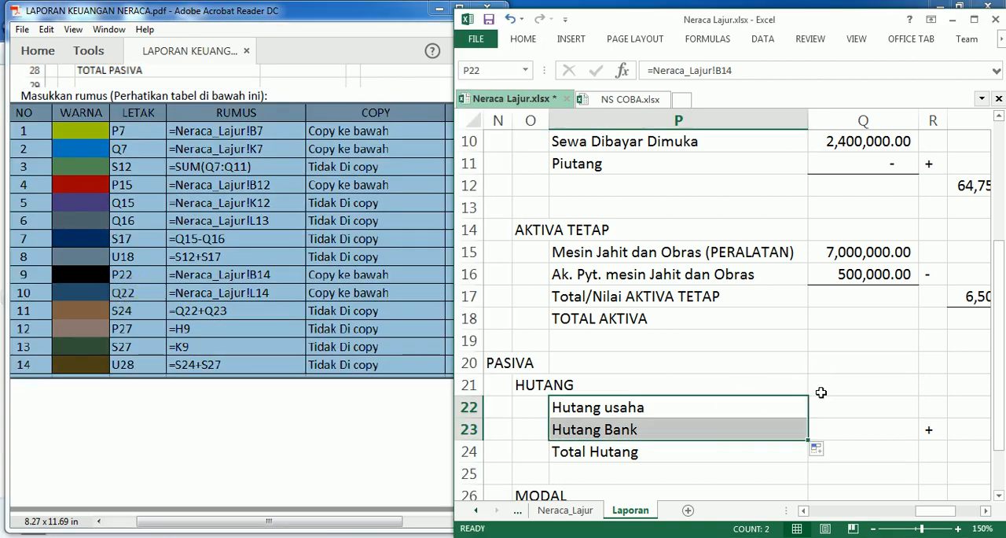
pyautogui.click(840, 406)
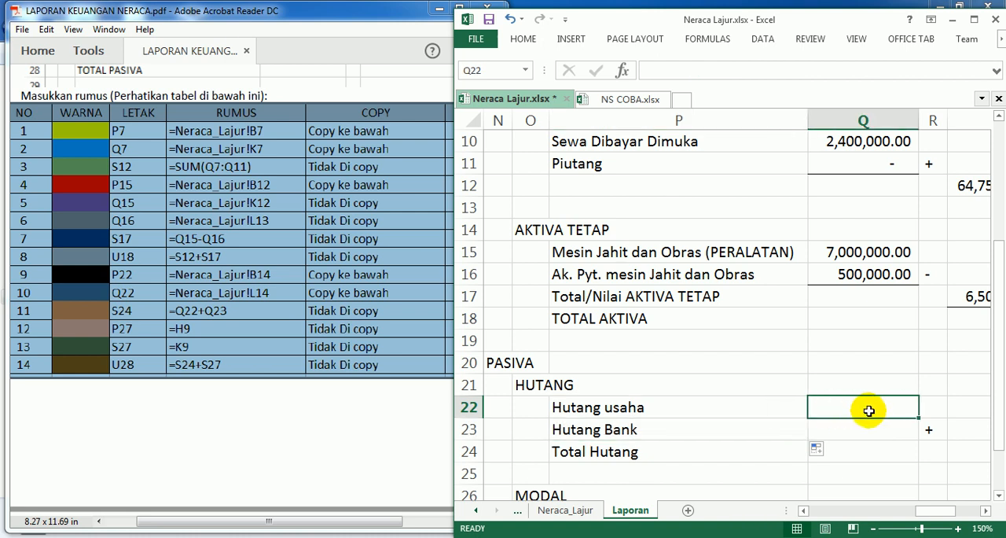
pyautogui.click(191, 402)
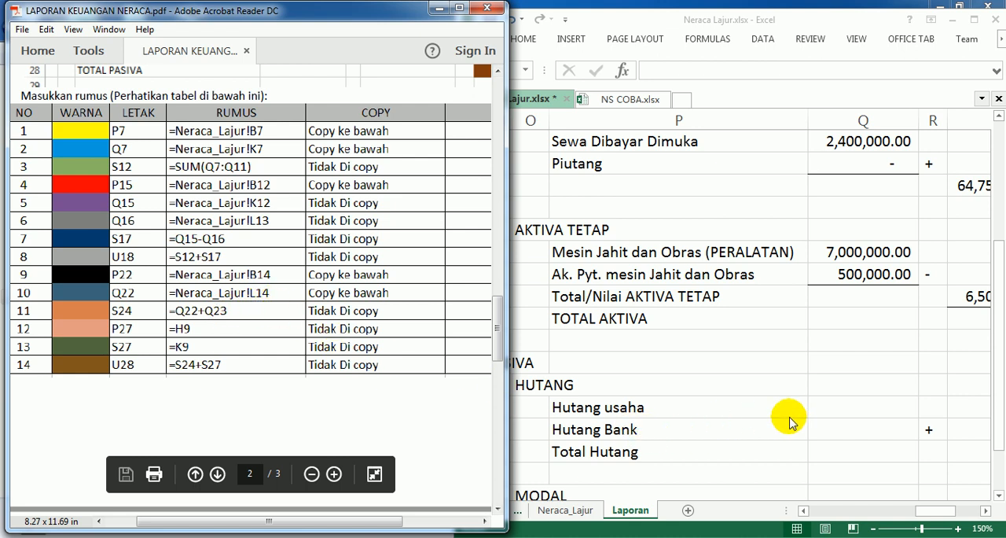
pyautogui.click(813, 407)
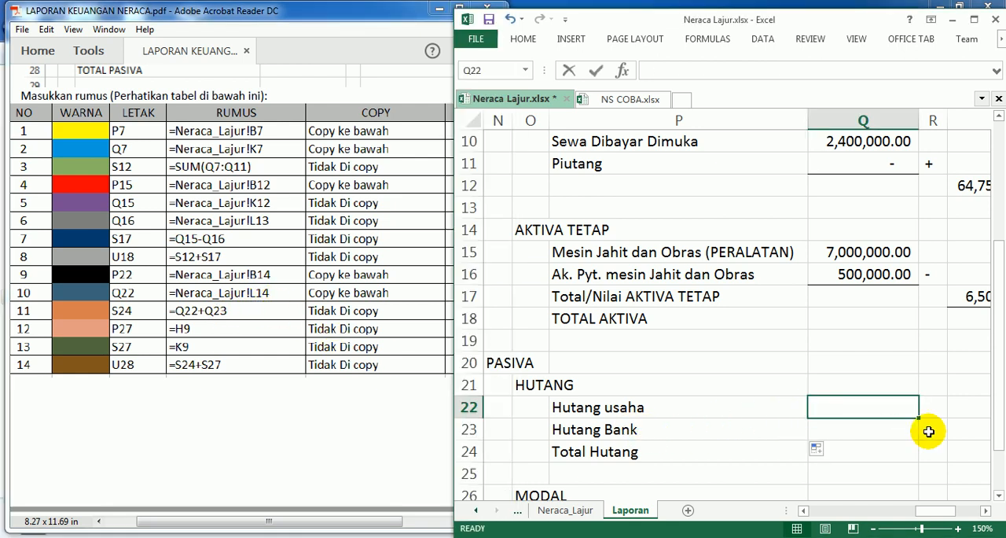
pyautogui.write('=')
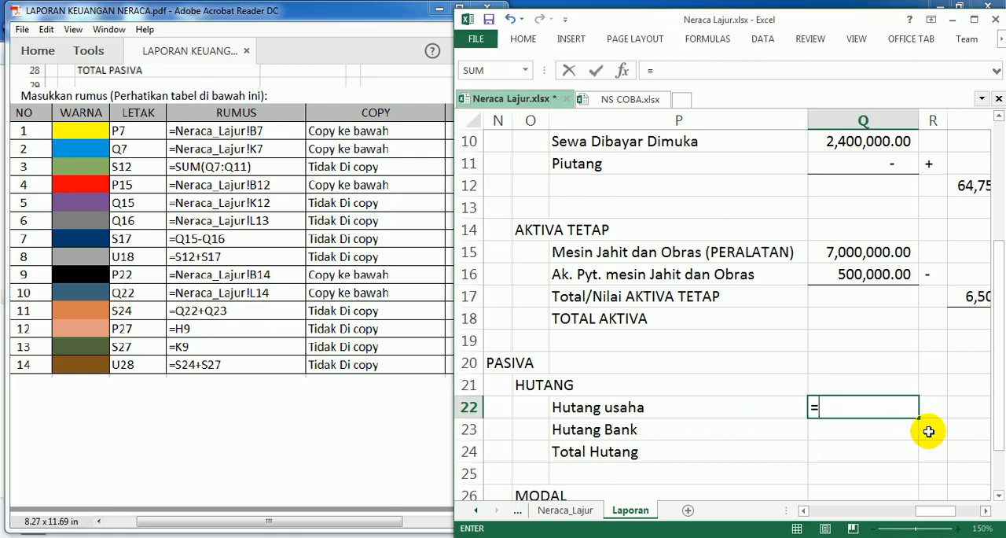
pyautogui.click(566, 510)
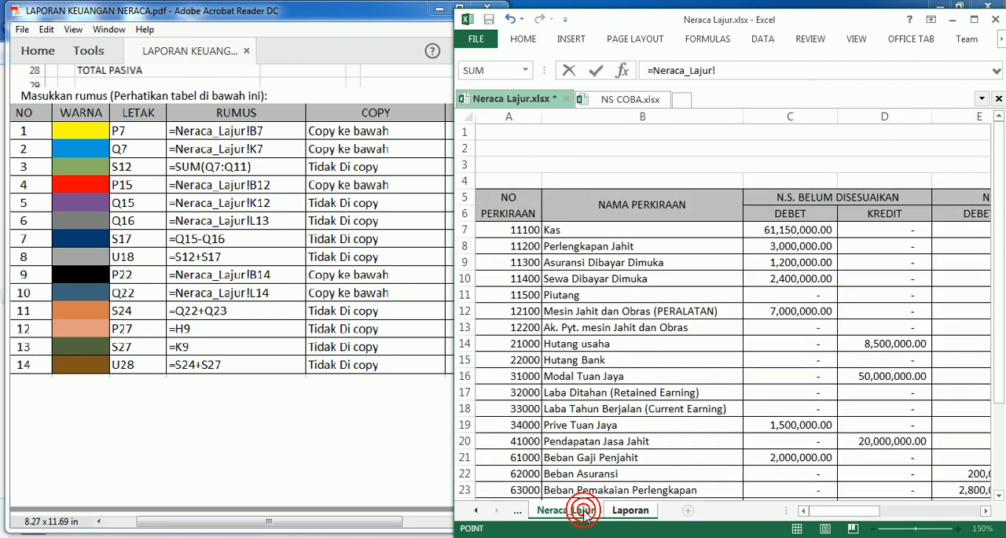
pyautogui.moveTo(853, 511); pyautogui.dragTo(965, 515)
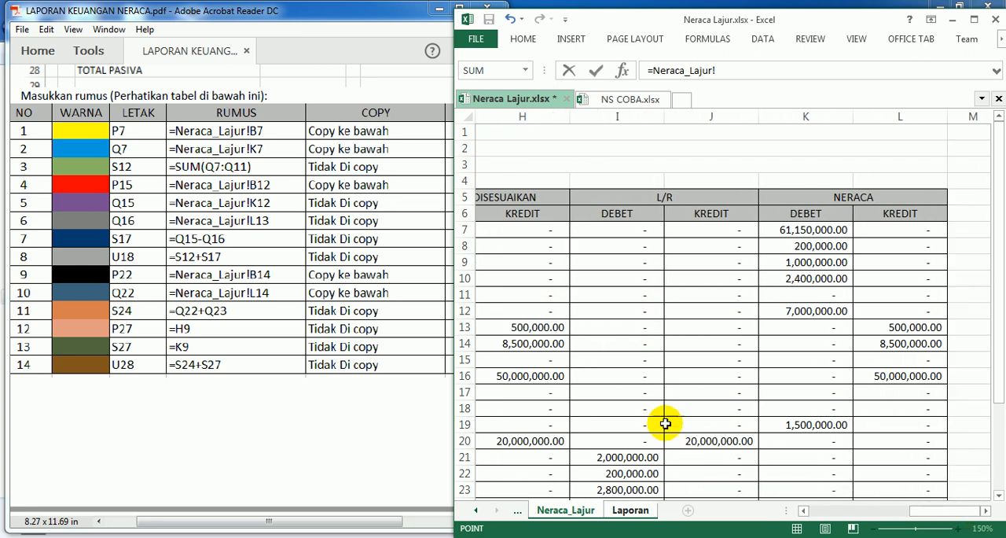
pyautogui.click(888, 348)
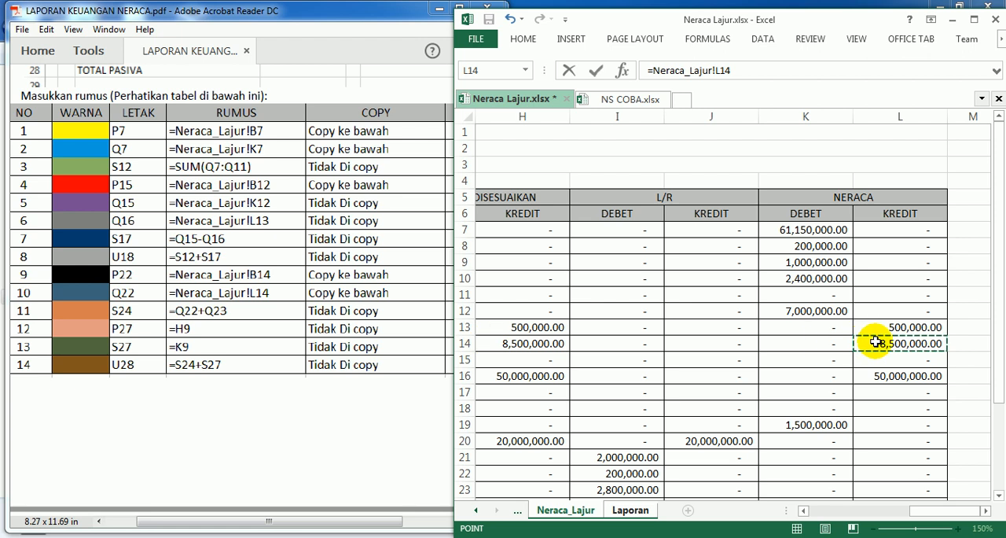
pyautogui.press('Return')
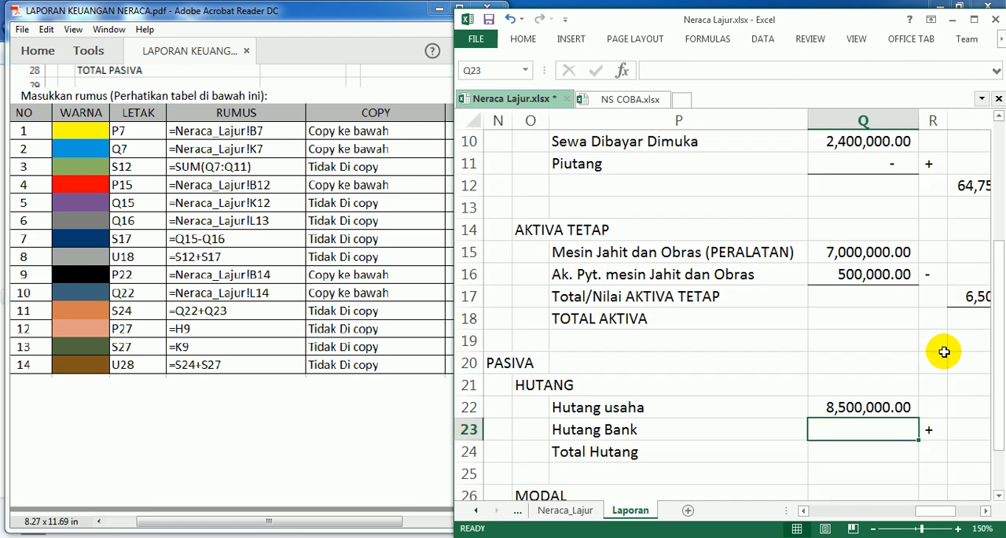
pyautogui.click(878, 405)
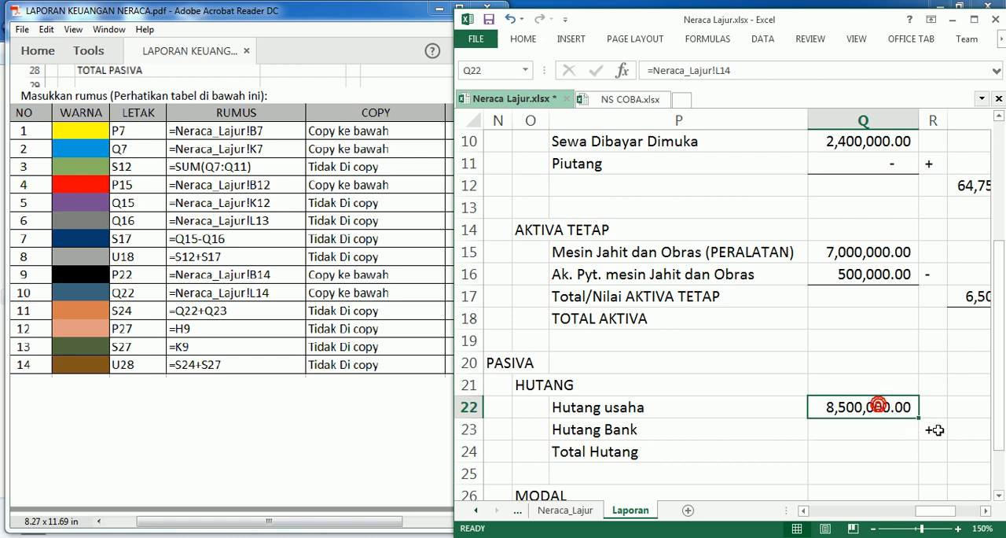
pyautogui.moveTo(918, 417); pyautogui.dragTo(919, 437)
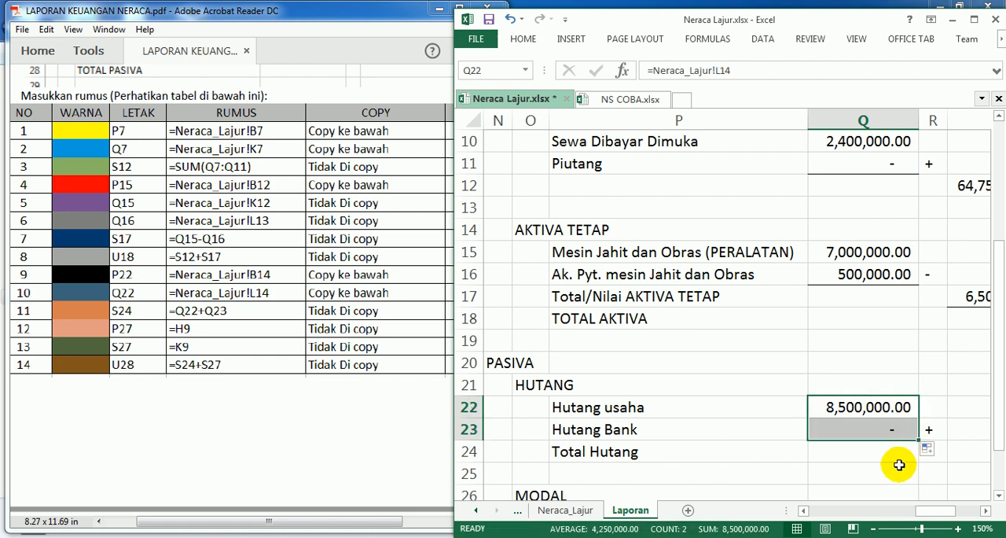
# Step: Add a bottom border to cell Q23 beside Hutang Bank
pyautogui.click(896, 455)
pyautogui.click(862, 429)
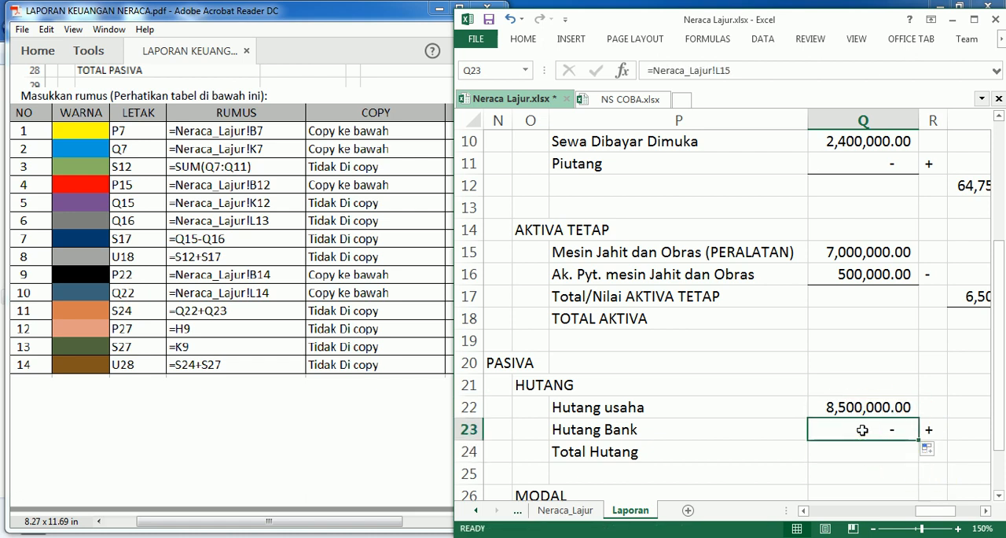
pyautogui.click(523, 39)
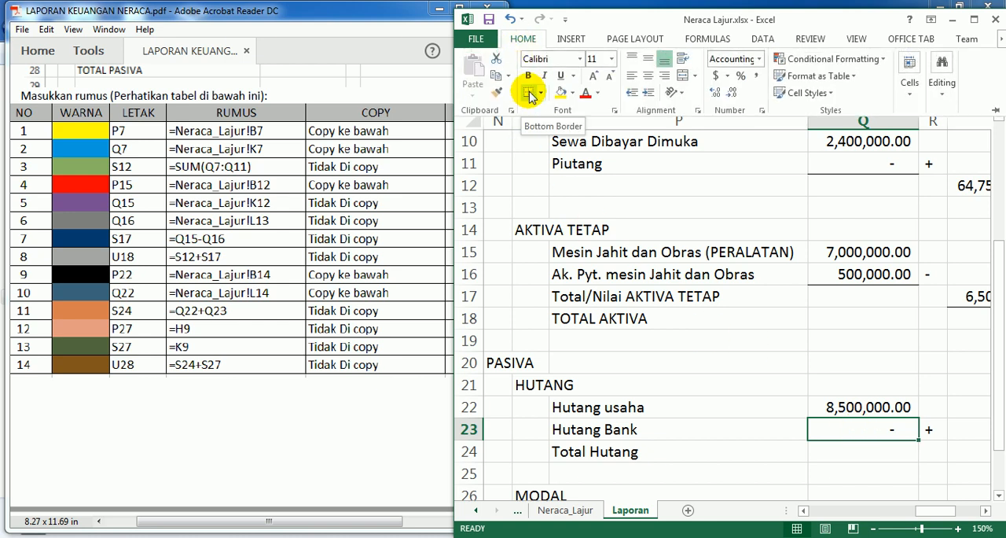
pyautogui.click(530, 94)
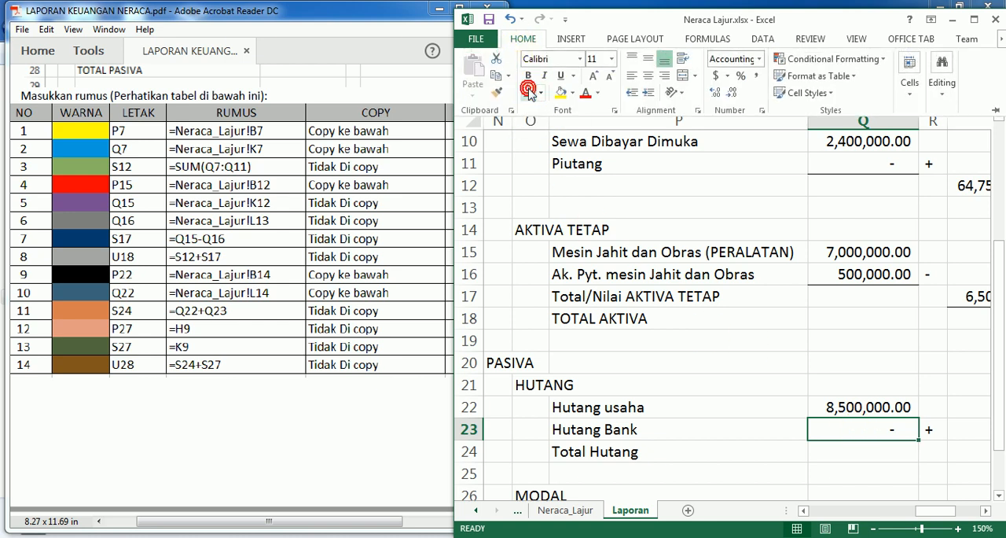
# Step: Enter the formula =Q22+Q23 in cell S24 to calculate Total Hutang
pyautogui.click(963, 451)
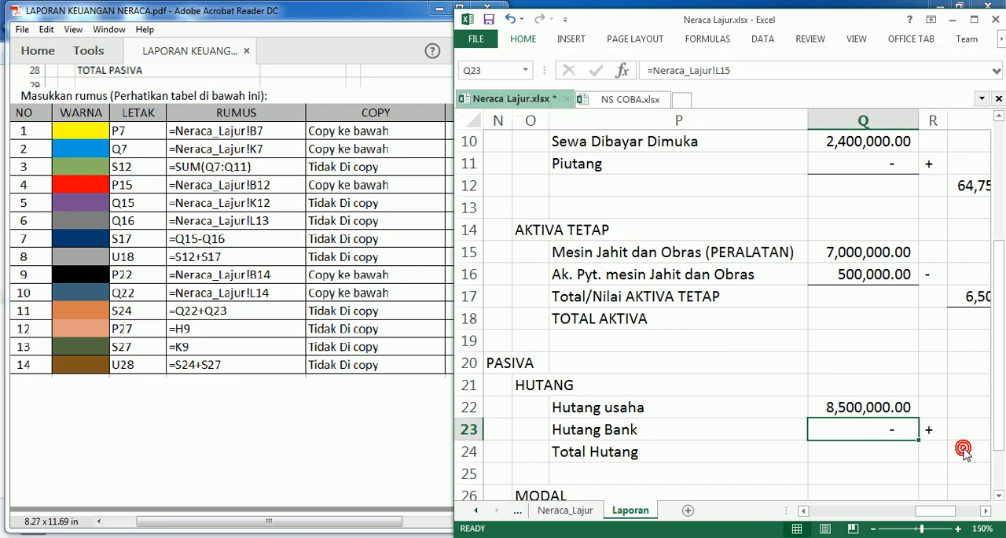
pyautogui.click(985, 510)
pyautogui.click(985, 510)
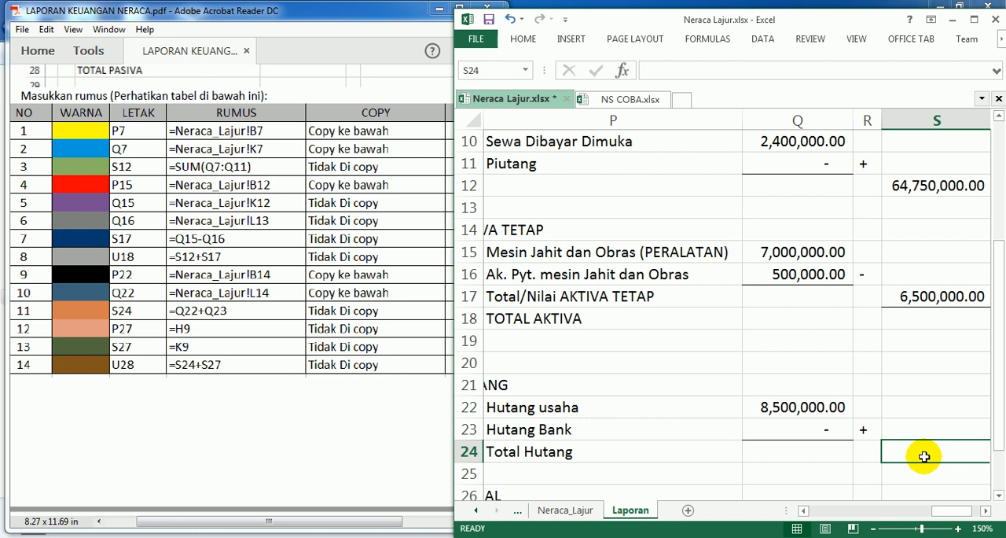
pyautogui.hscroll(3, 924, 456)
pyautogui.write('=')
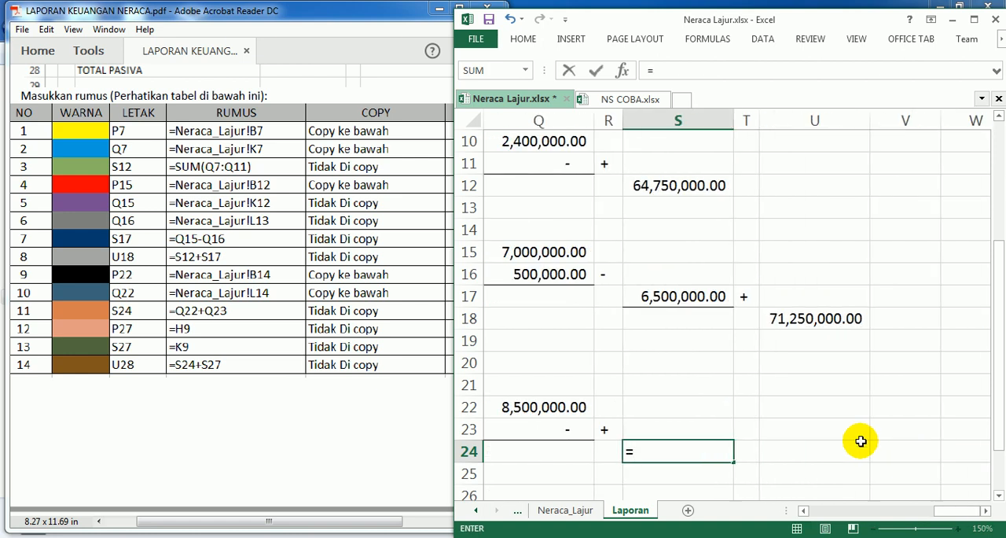
pyautogui.click(532, 406)
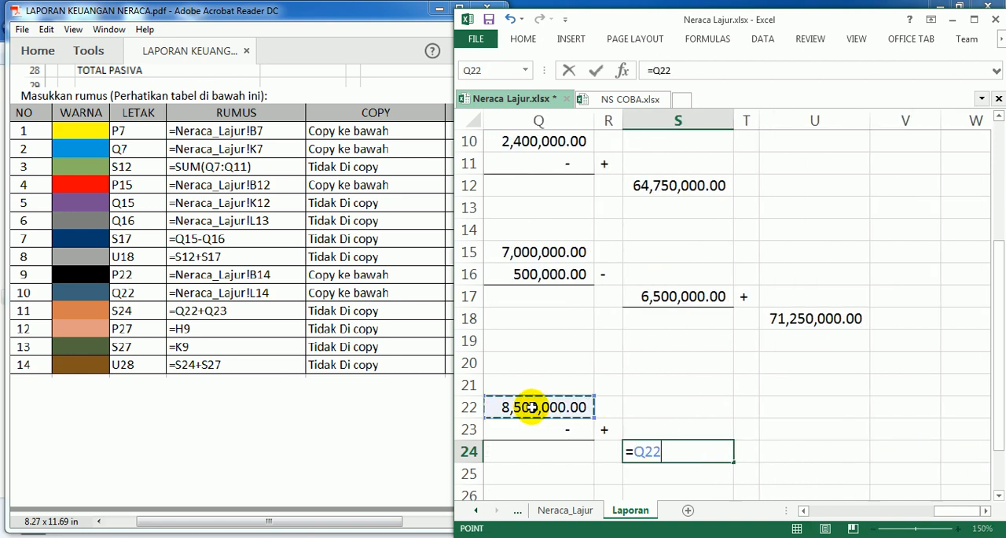
pyautogui.write('+')
pyautogui.click(515, 427)
pyautogui.press('Return')
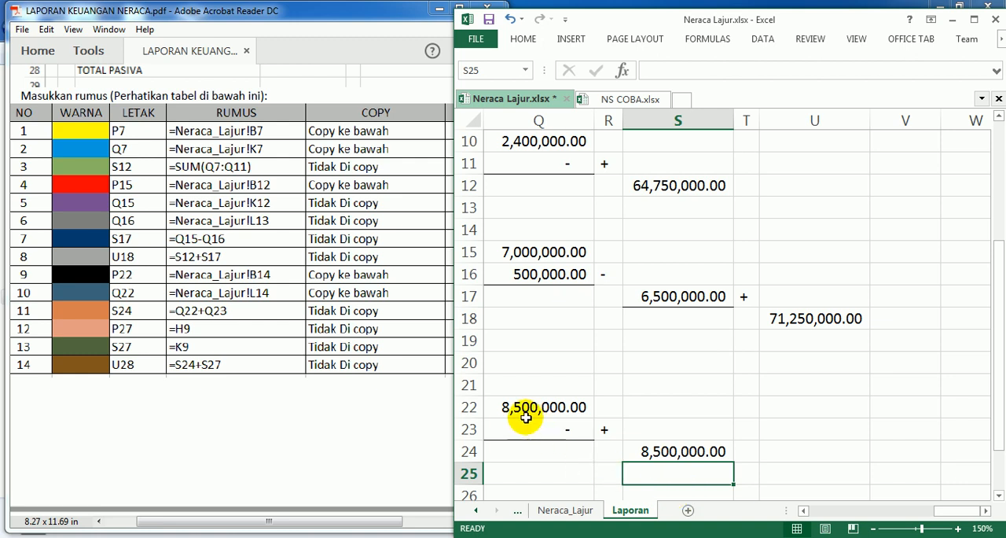
pyautogui.scroll(-2, 665, 443)
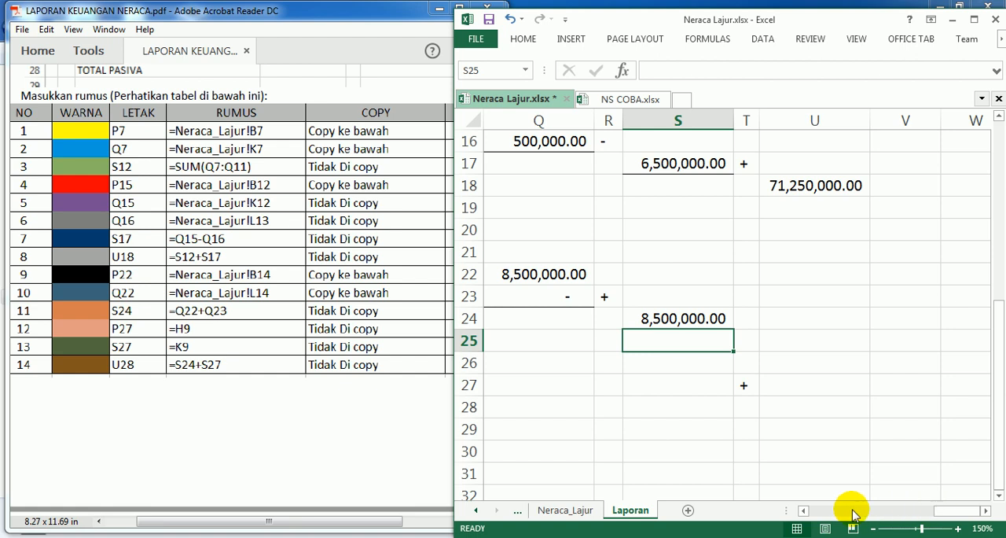
pyautogui.click(803, 510)
pyautogui.click(805, 511)
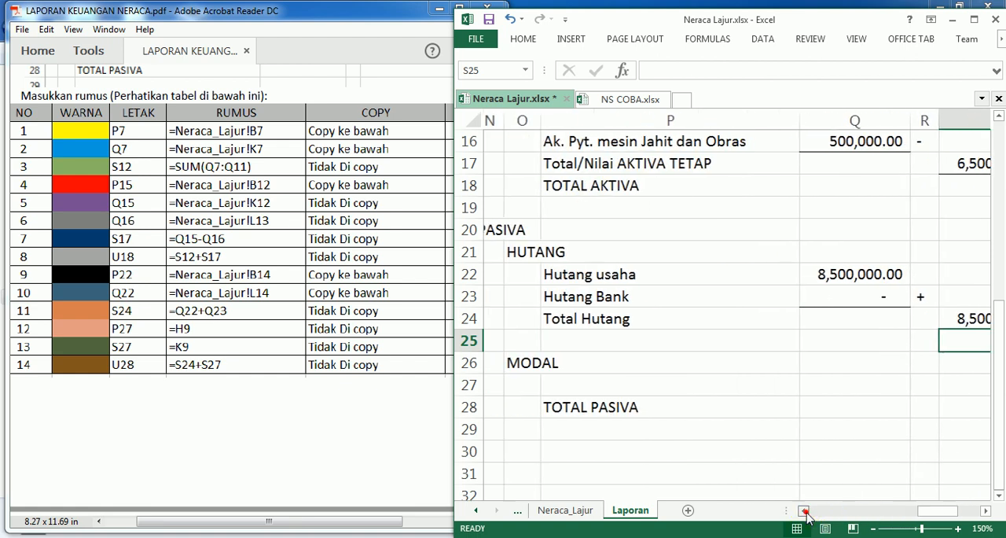
pyautogui.click(607, 392)
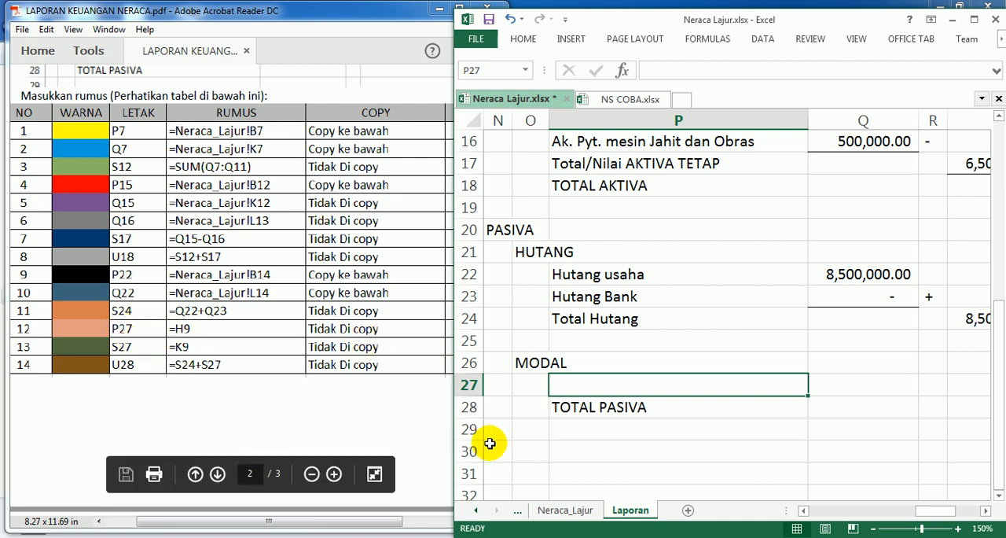
pyautogui.write('=')
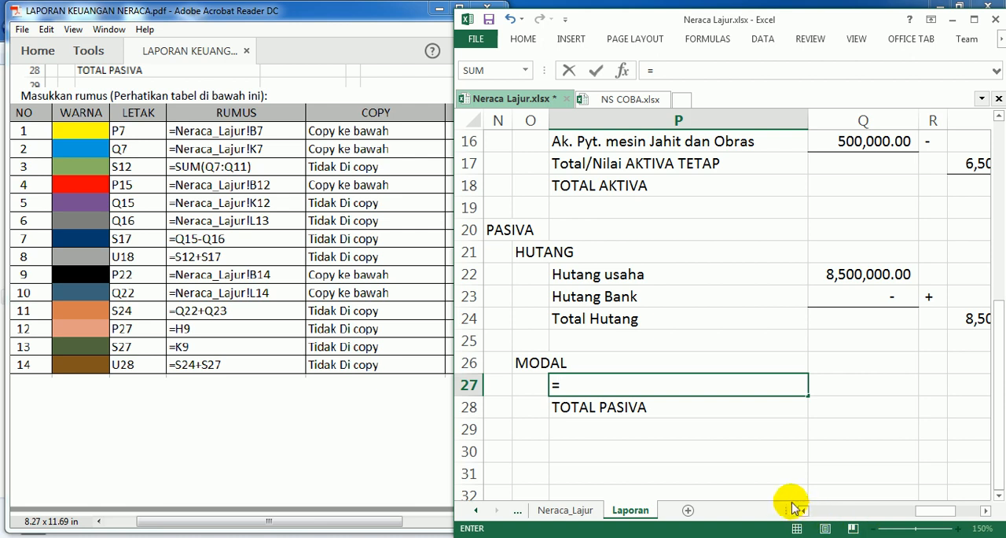
pyautogui.moveTo(803, 511); pyautogui.dragTo(802, 511)
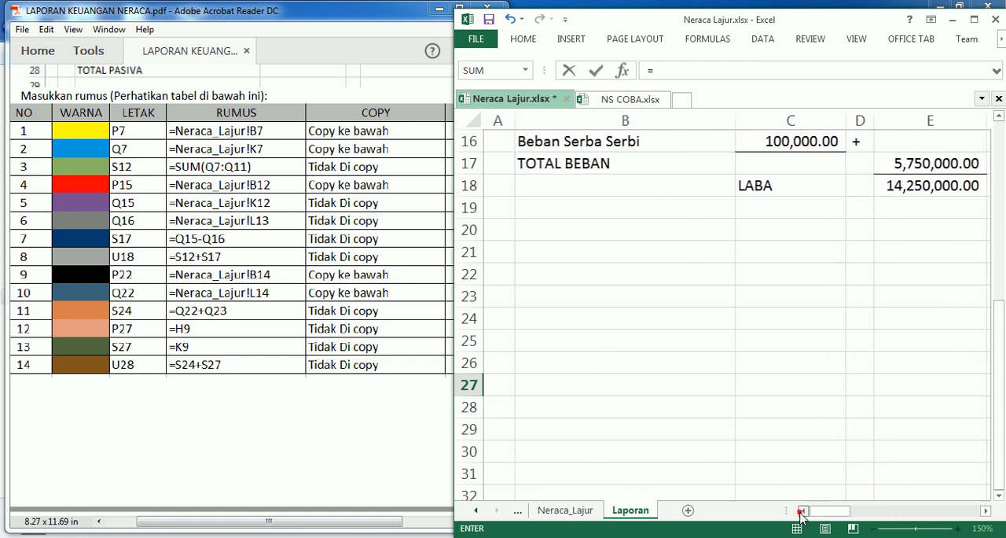
pyautogui.scroll(4, 882, 432)
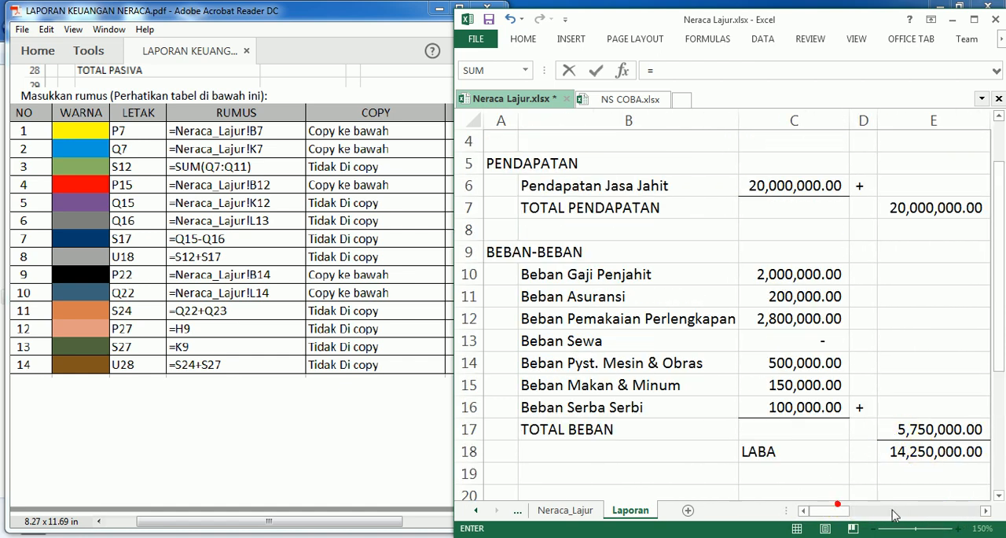
pyautogui.scroll(1, 929, 371)
pyautogui.click(987, 511)
pyautogui.click(986, 511)
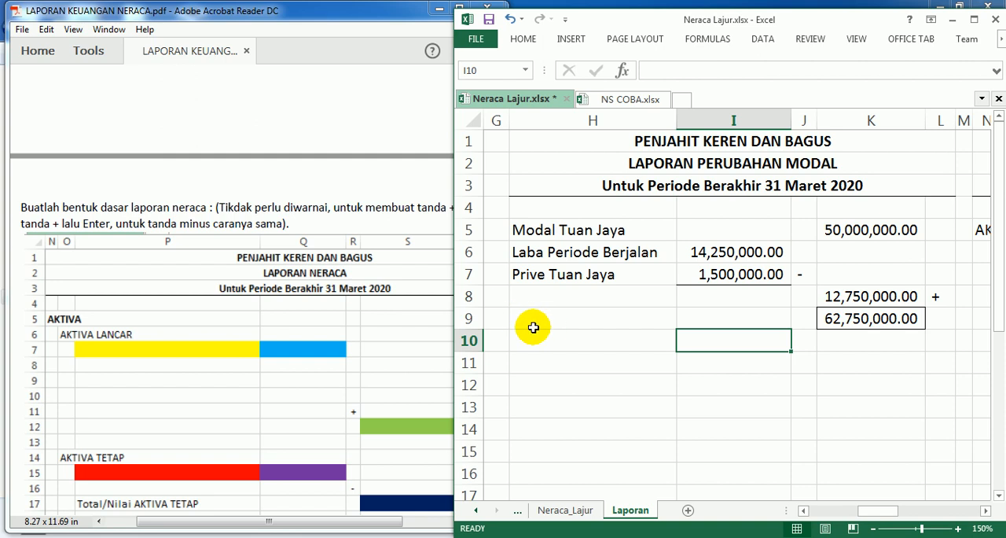
# Step: Undo the last change to restore the deleted label in cell H9 of LAPORAN PERUBAHAN MODAL
pyautogui.hotkey('ctrl', 'z')
pyautogui.click(588, 364)
pyautogui.press('Escape')
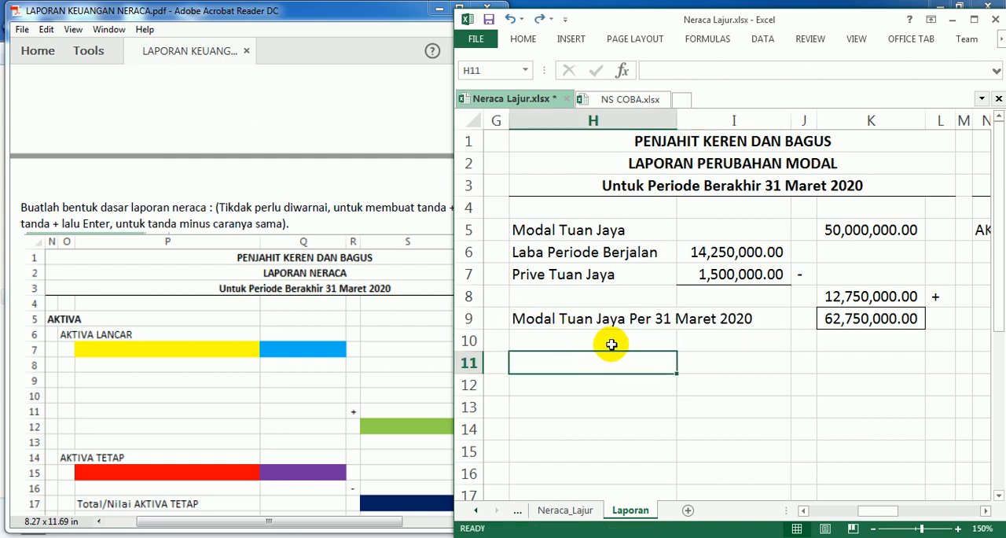
# Step: Switch to Adobe Acrobat Reader and look up the formula for cell P27 in the PDF's formula table
pyautogui.moveTo(857, 511); pyautogui.dragTo(894, 511)
pyautogui.scroll(-4, 868, 450)
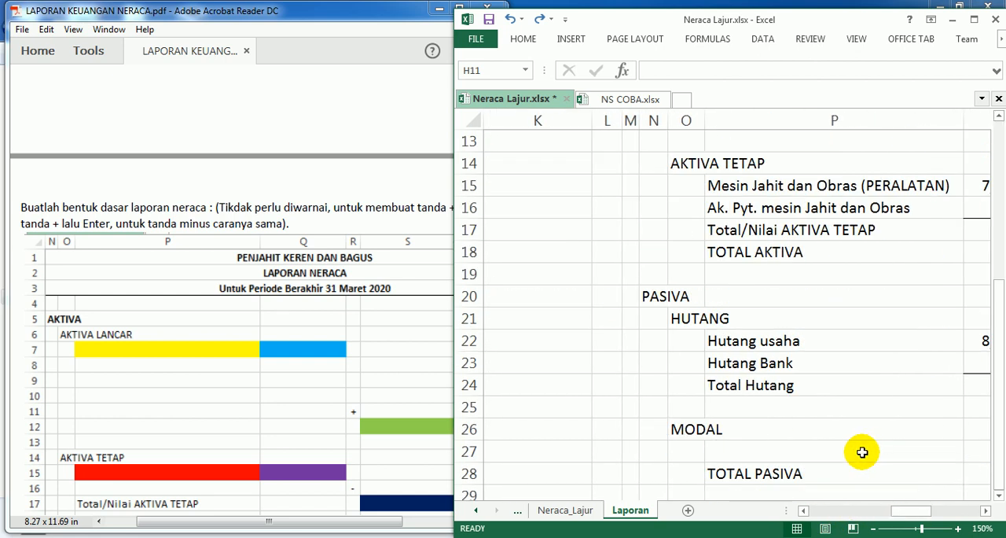
pyautogui.scroll(-1, 868, 449)
pyautogui.click(740, 384)
pyautogui.click(234, 317)
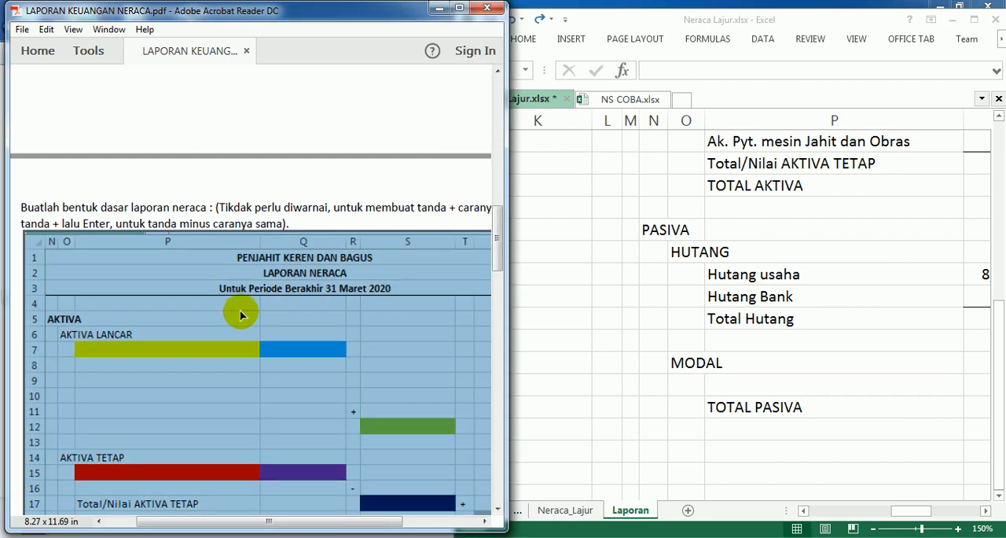
pyautogui.click(717, 387)
pyautogui.scroll(-1, 588, 353)
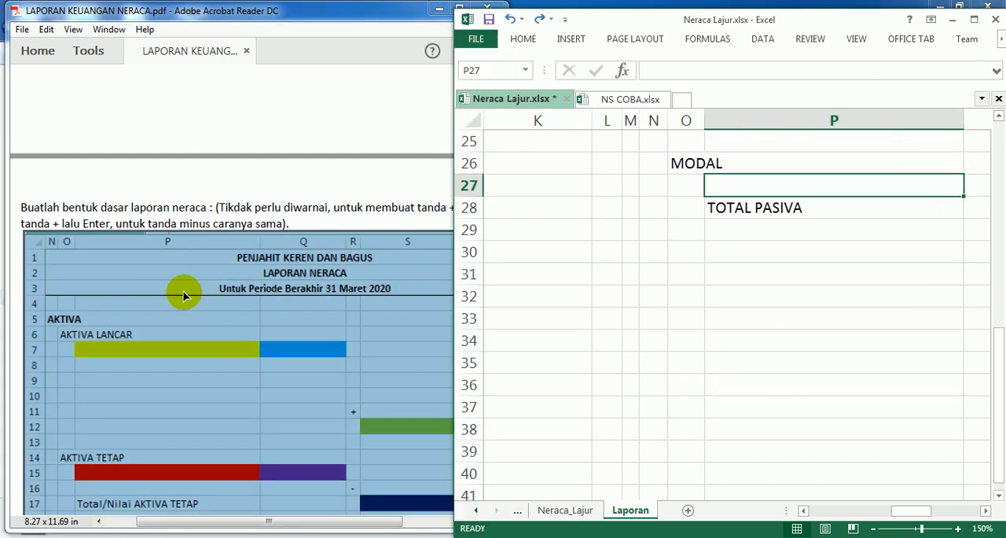
pyautogui.scroll(-3, 183, 294)
pyautogui.click(168, 315)
pyautogui.scroll(-10, 174, 309)
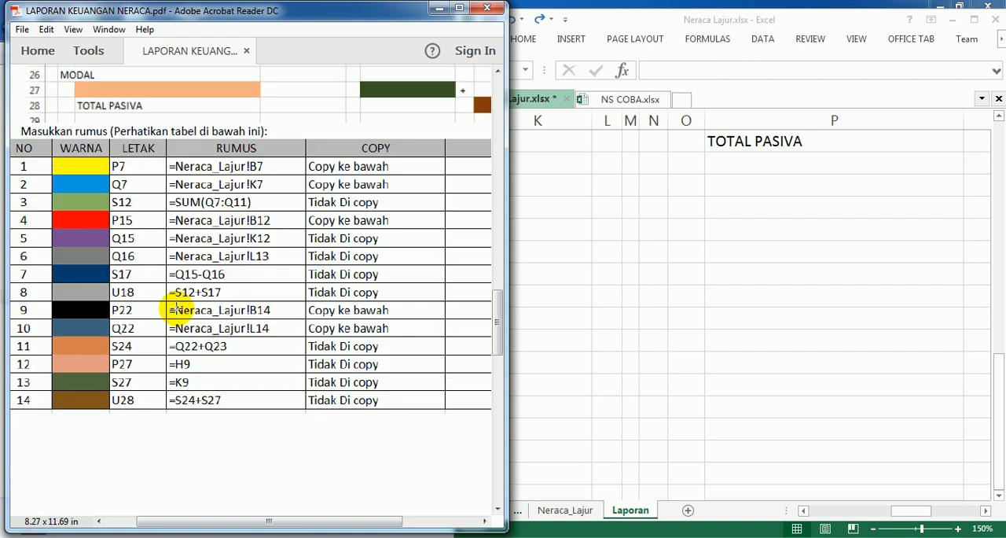
# Step: Enter the formula =H9 in cell P27 under MODAL on the Laporan sheet in Excel
pyautogui.click(702, 358)
pyautogui.scroll(3, 802, 365)
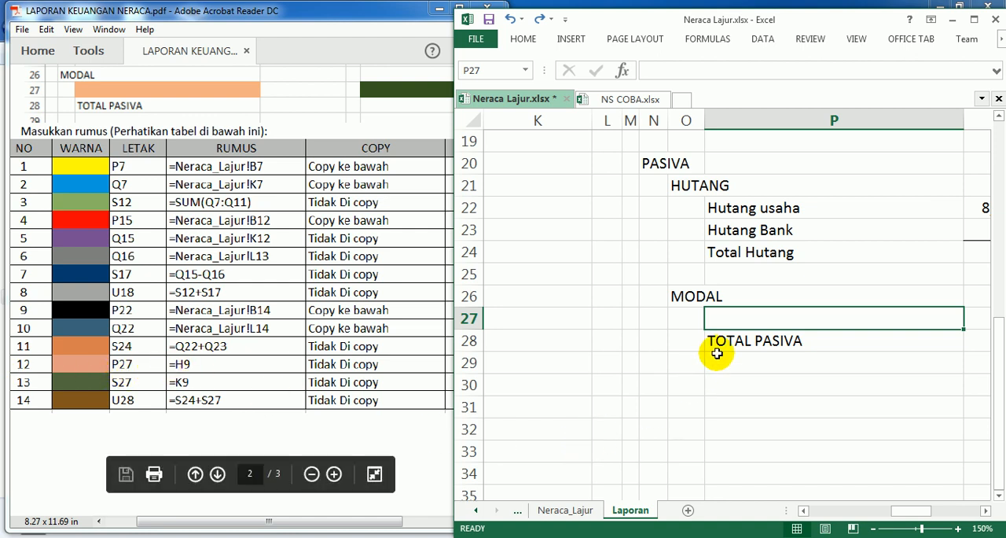
pyautogui.write('=')
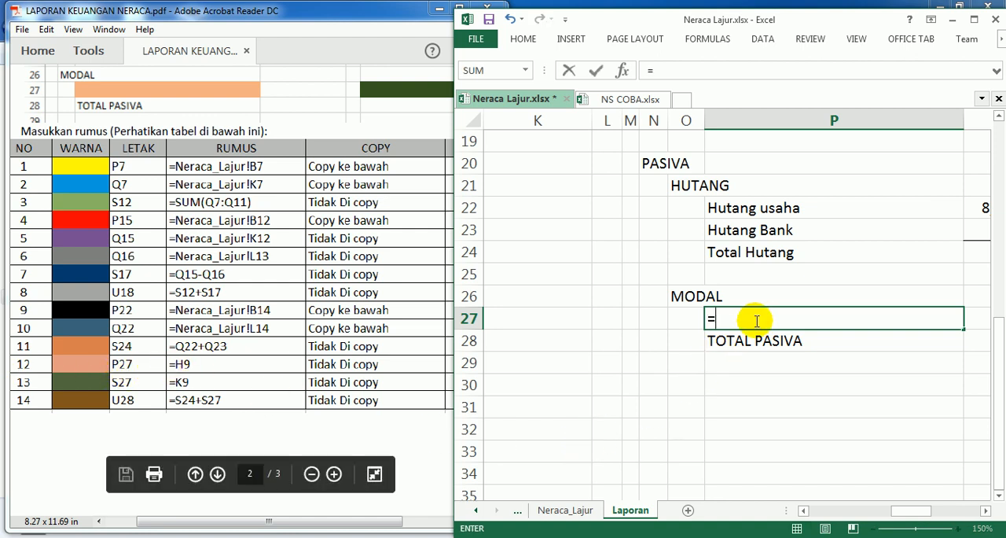
pyautogui.scroll(6, 661, 322)
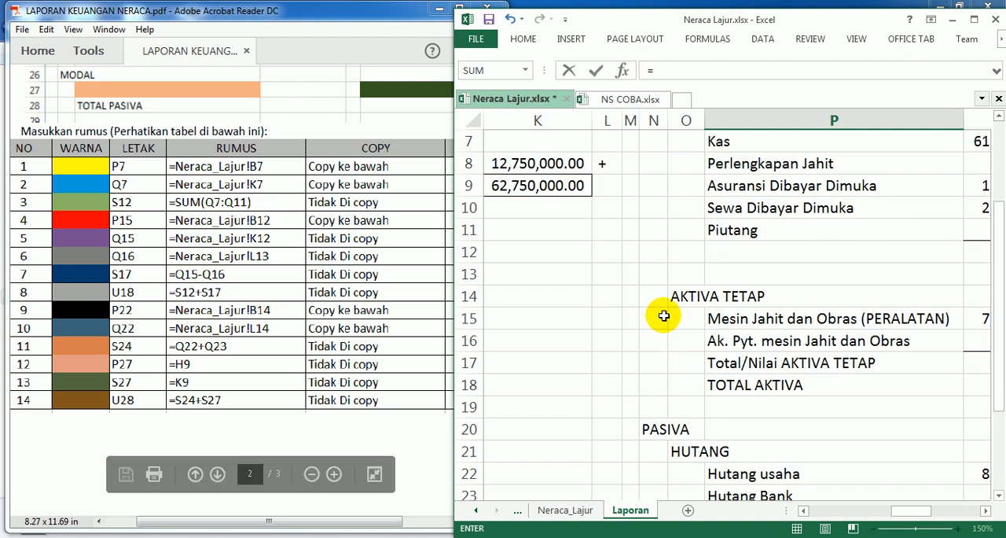
pyautogui.click(805, 511)
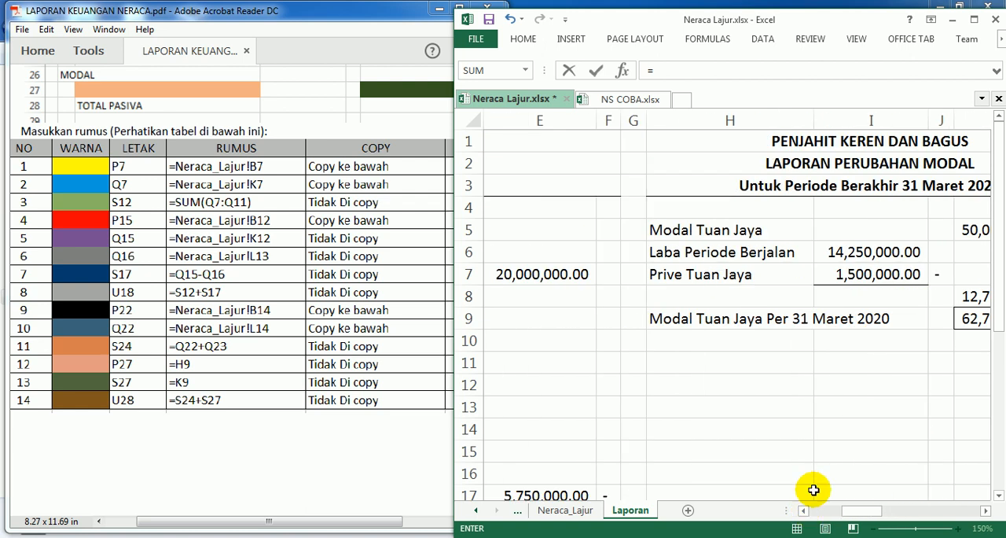
pyautogui.click(664, 319)
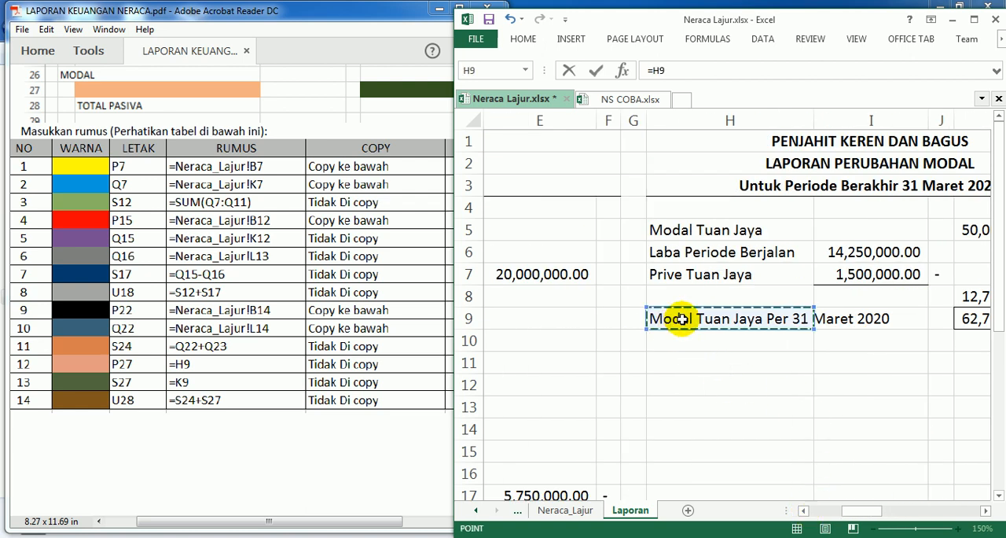
pyautogui.press('Return')
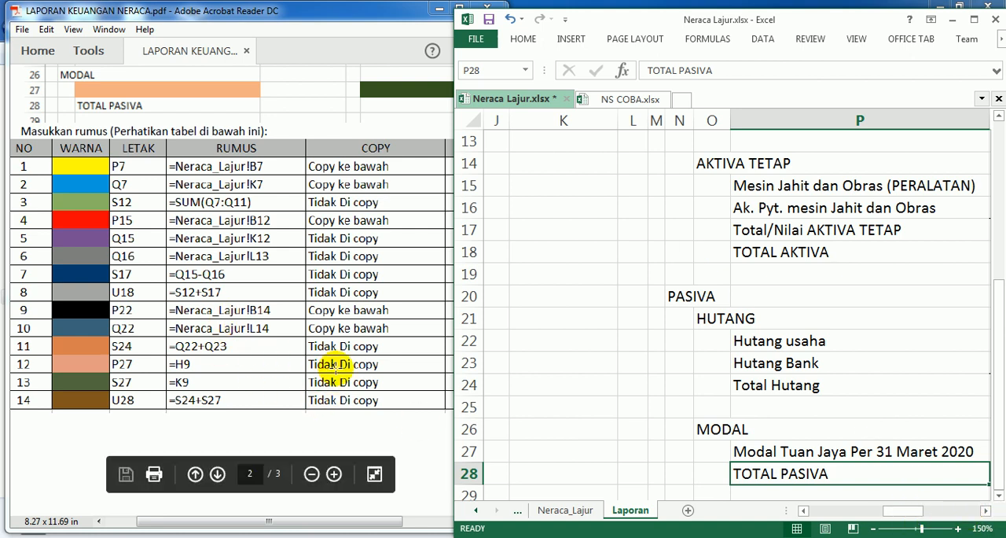
# Step: Enter the formula =K9 in cell S27 of the MODAL row to bring in the ending capital
pyautogui.click(985, 511)
pyautogui.click(985, 512)
pyautogui.click(985, 512)
pyautogui.click(985, 512)
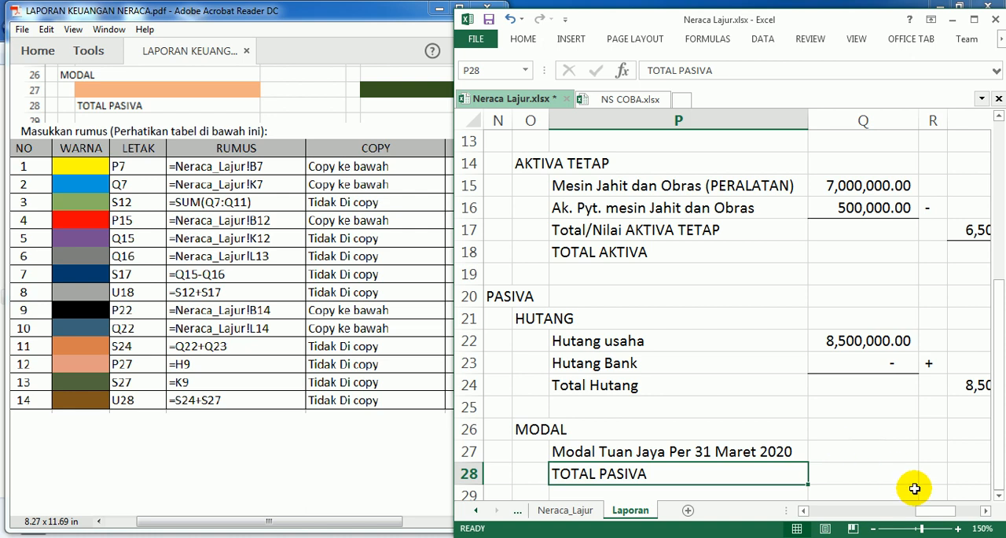
pyautogui.click(985, 511)
pyautogui.click(985, 512)
pyautogui.click(985, 511)
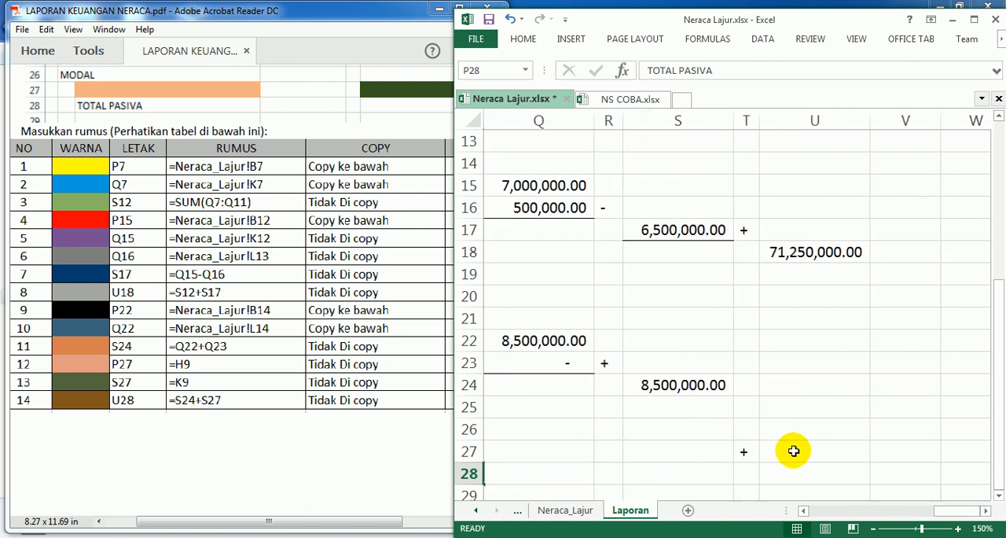
pyautogui.click(794, 451)
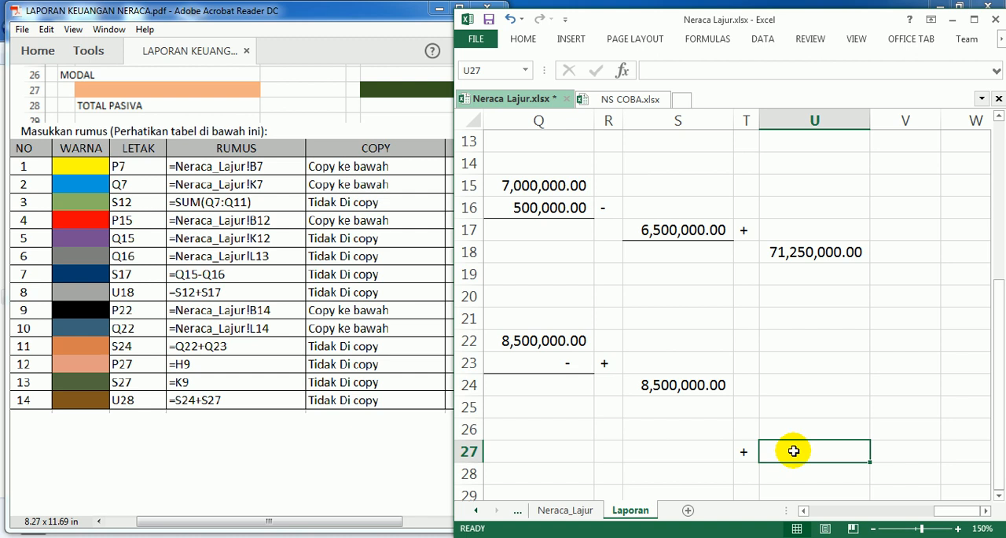
pyautogui.click(658, 446)
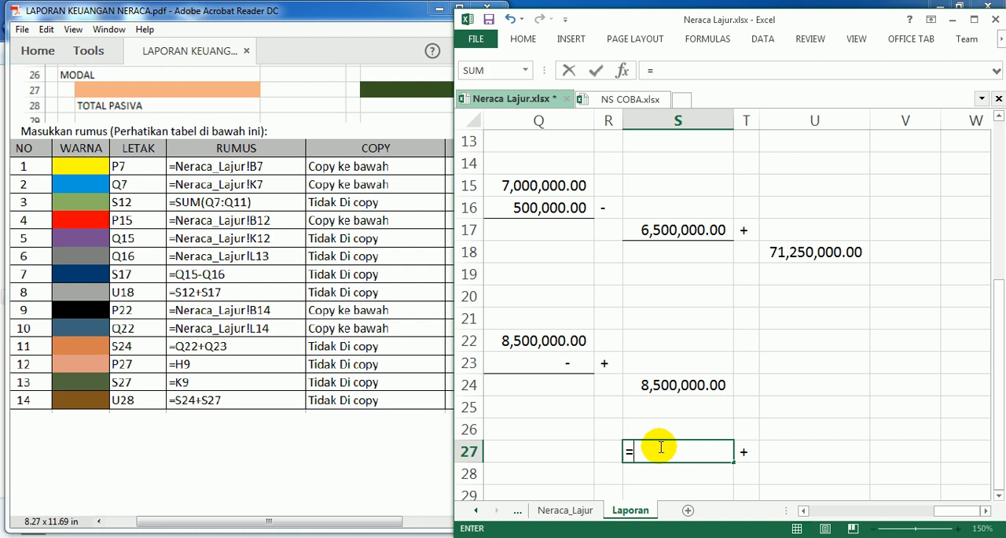
pyautogui.click(805, 511)
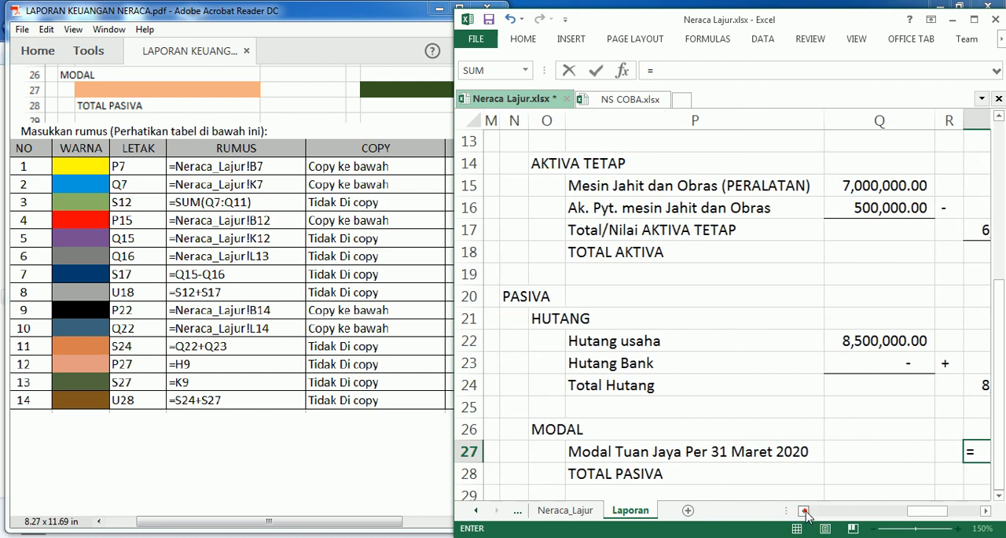
pyautogui.click(805, 510)
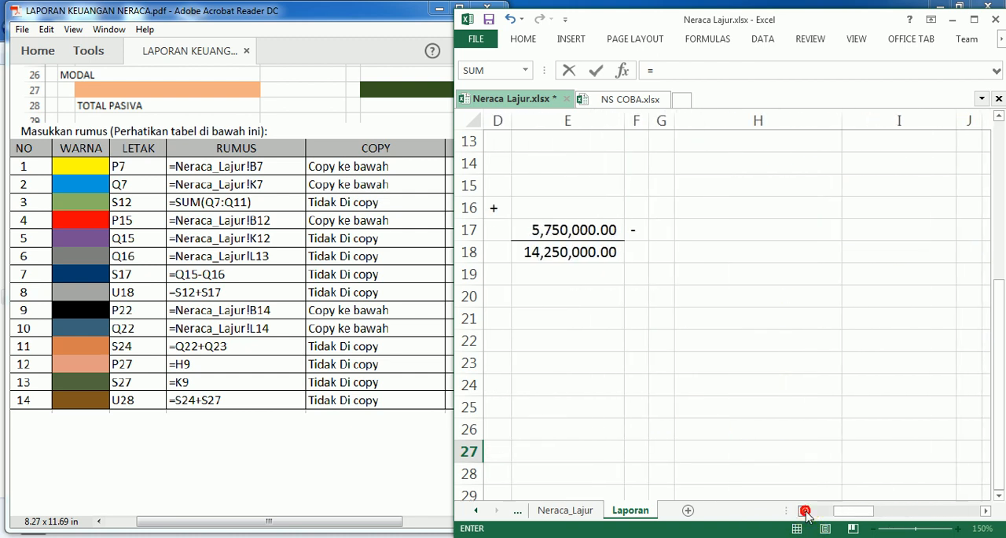
pyautogui.scroll(3, 860, 509)
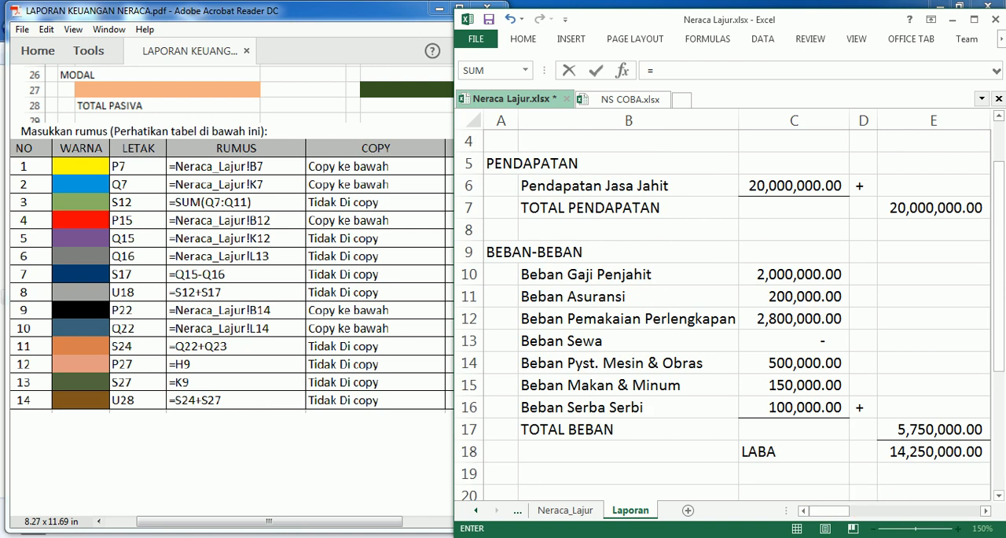
pyautogui.click(979, 515)
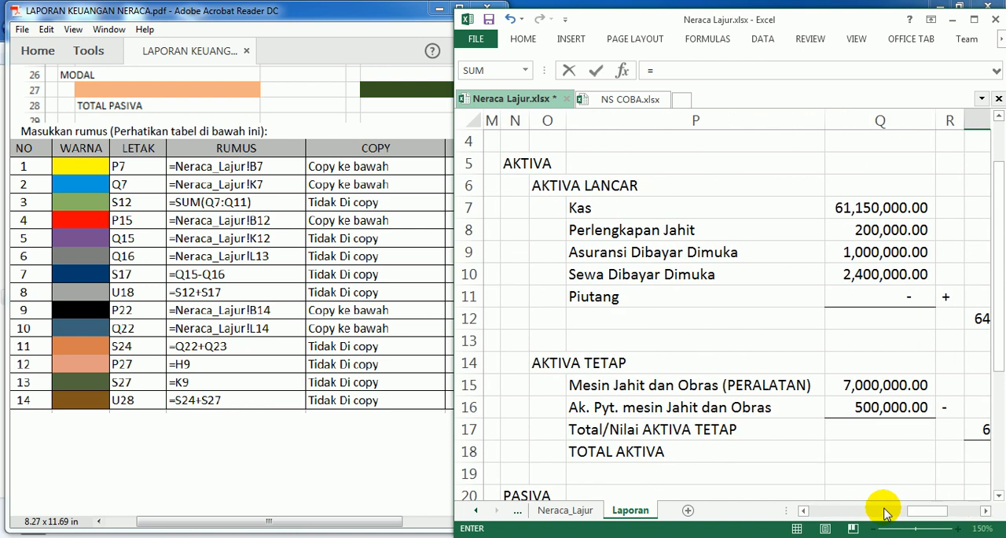
pyautogui.click(805, 511)
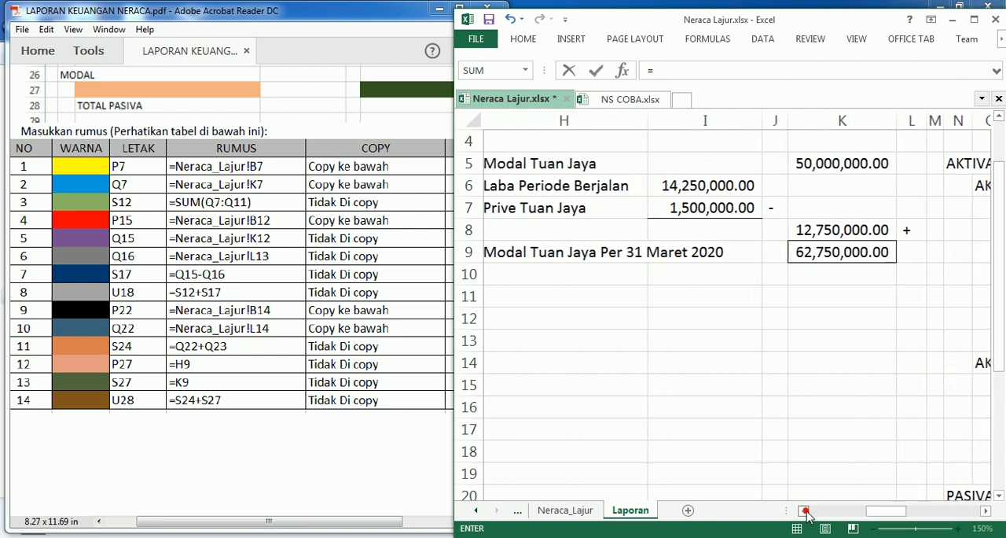
pyautogui.click(849, 252)
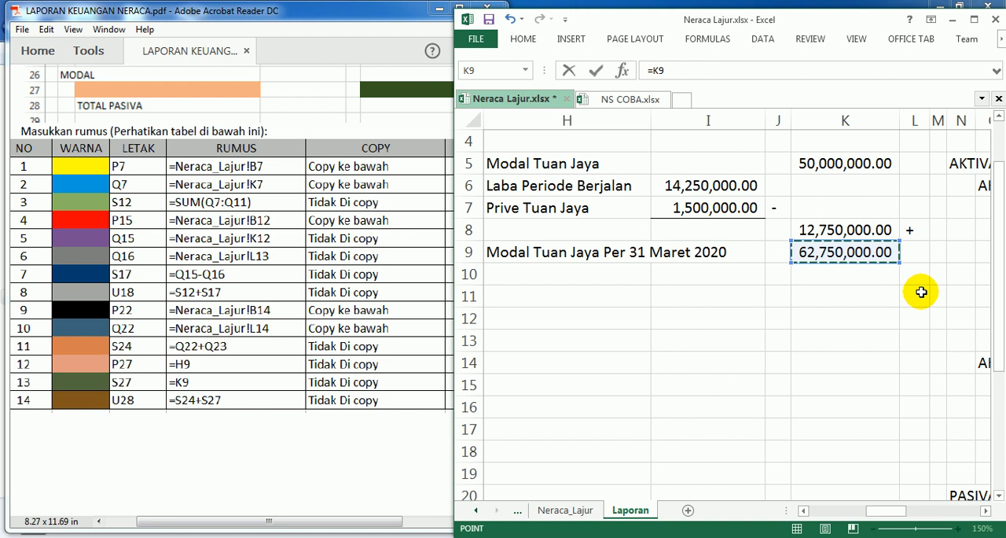
pyautogui.press('Return')
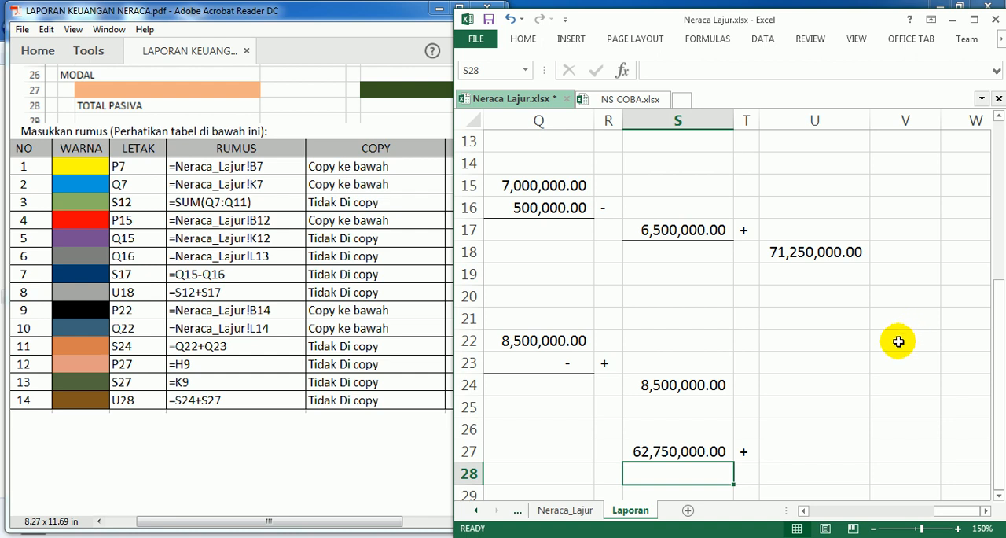
# Step: Enter the formula =S24+S27 in cell U28 to calculate TOTAL PASIVA
pyautogui.click(807, 470)
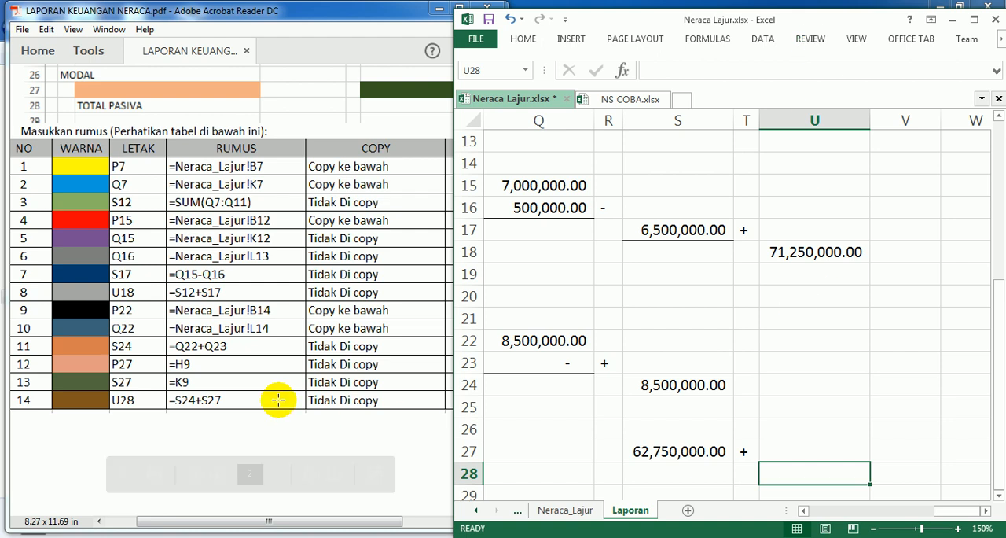
pyautogui.write('=')
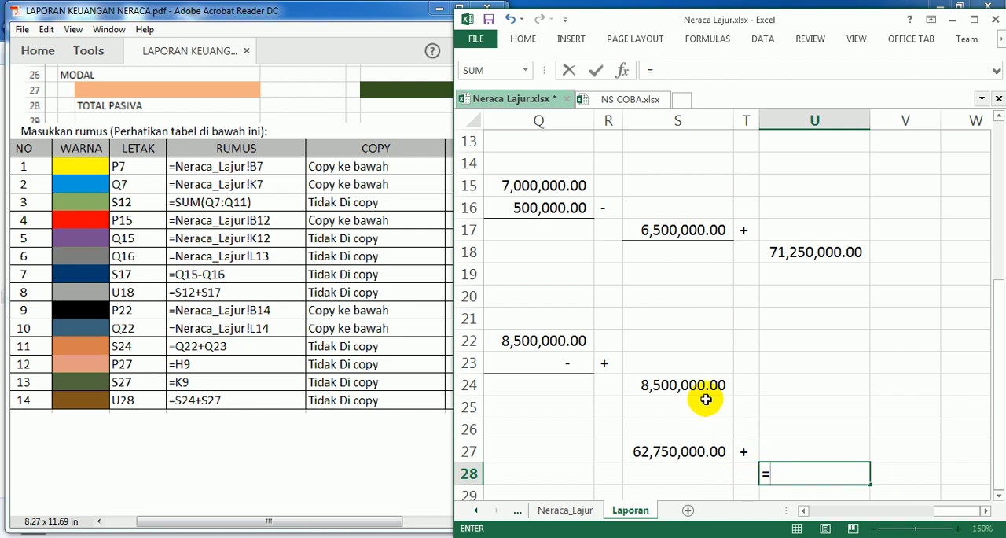
pyautogui.click(678, 386)
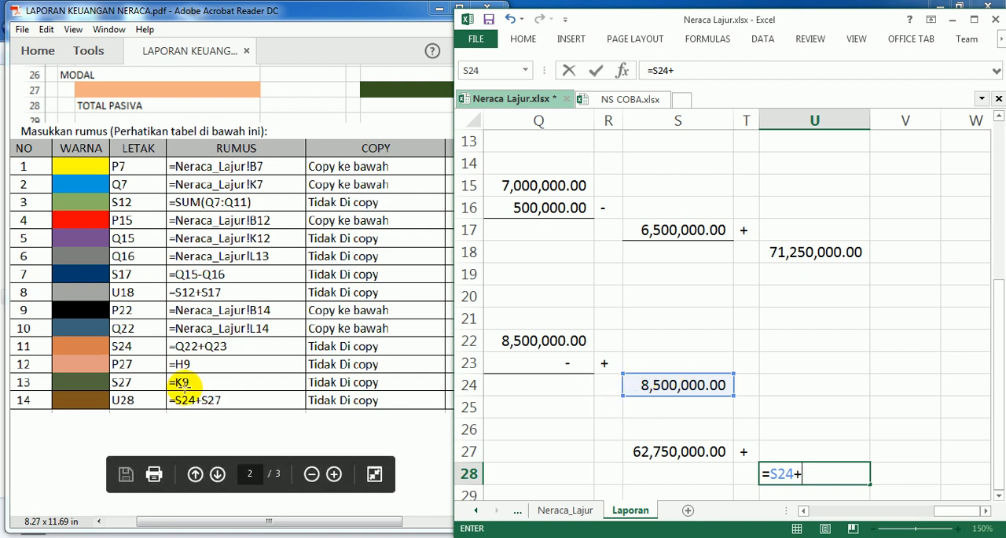
pyautogui.click(672, 451)
pyautogui.press('Return')
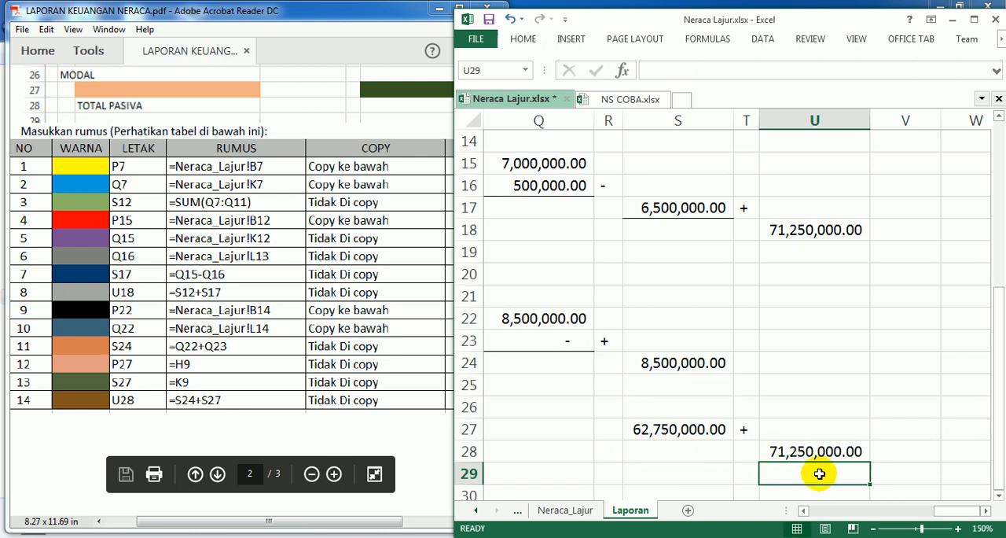
# Step: Add a bottom border to cell S27 under the ending capital amount
pyautogui.click(688, 429)
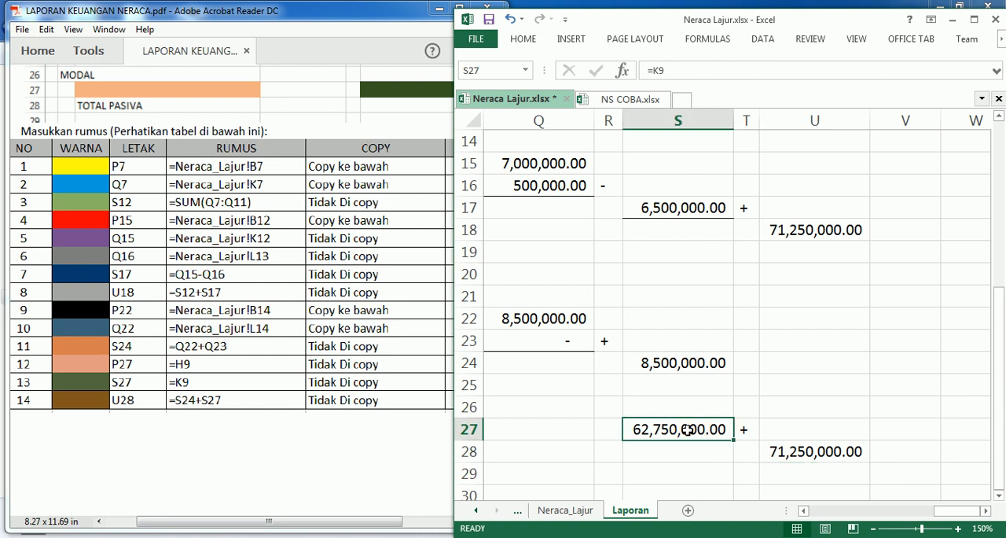
pyautogui.click(525, 39)
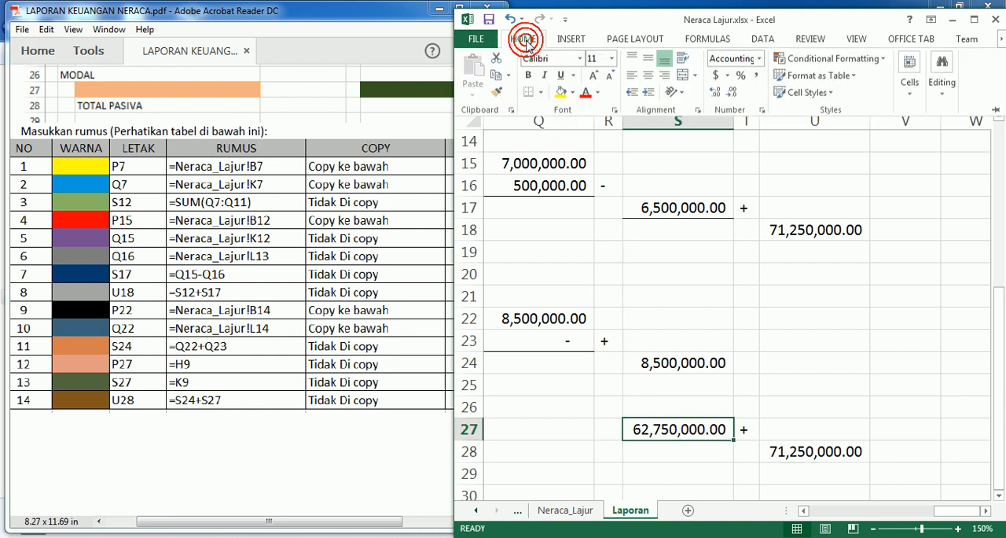
pyautogui.click(530, 97)
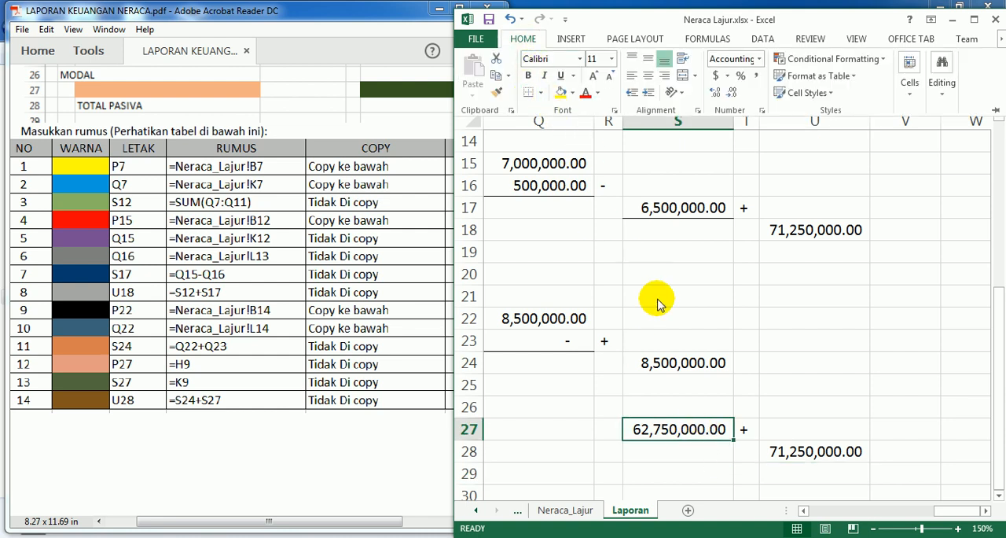
pyautogui.click(810, 340)
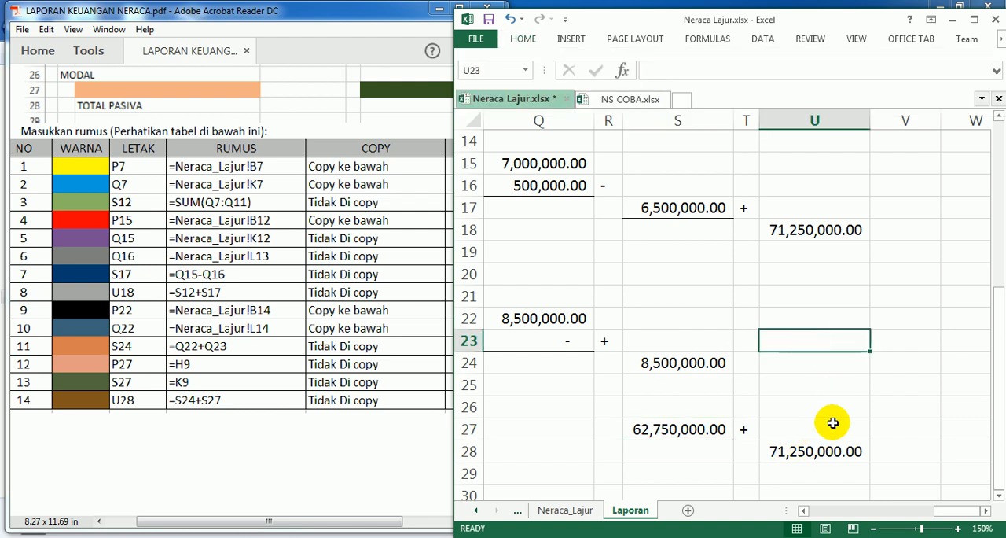
# Step: Check the finished balance sheet example in the Adobe Acrobat Reader PDF against the sheet, then return to Excel
pyautogui.scroll(5, 809, 425)
pyautogui.scroll(-4, 794, 425)
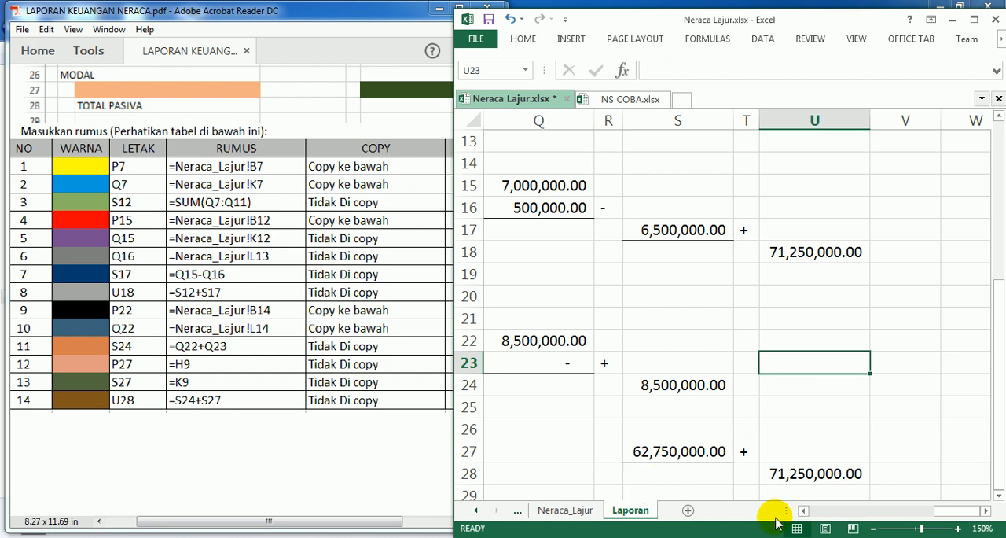
pyautogui.click(313, 474)
pyautogui.scroll(10, 336, 334)
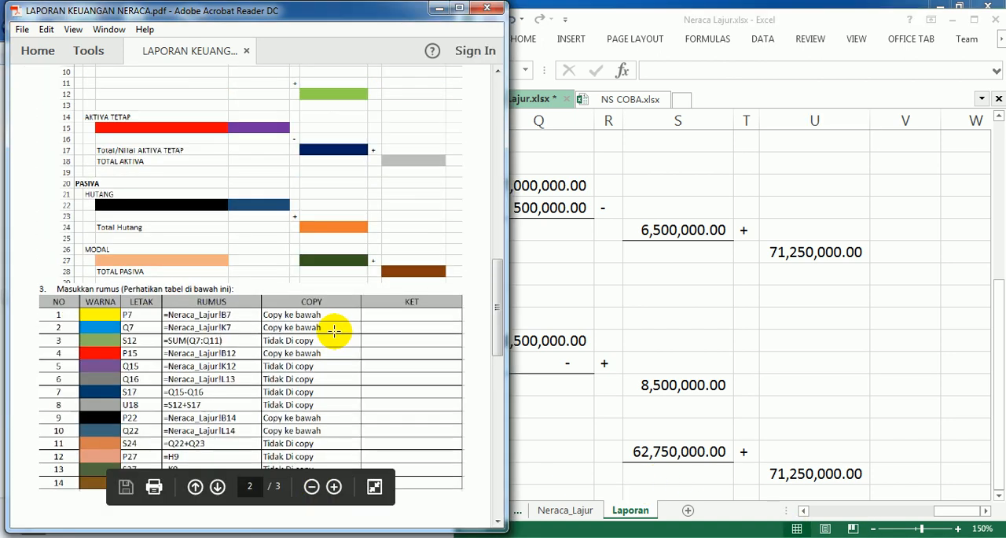
pyautogui.scroll(3, 334, 336)
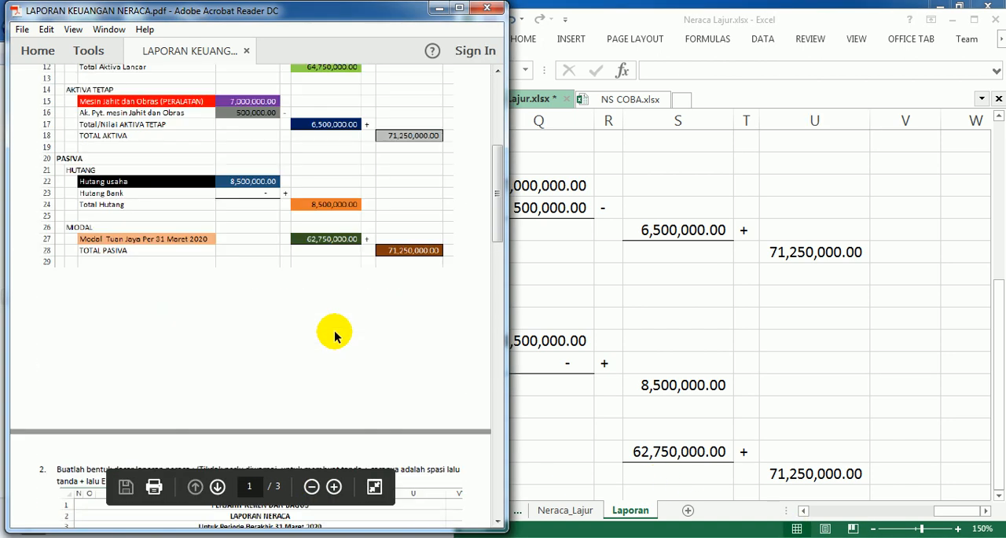
pyautogui.scroll(-4, 336, 334)
pyautogui.click(778, 367)
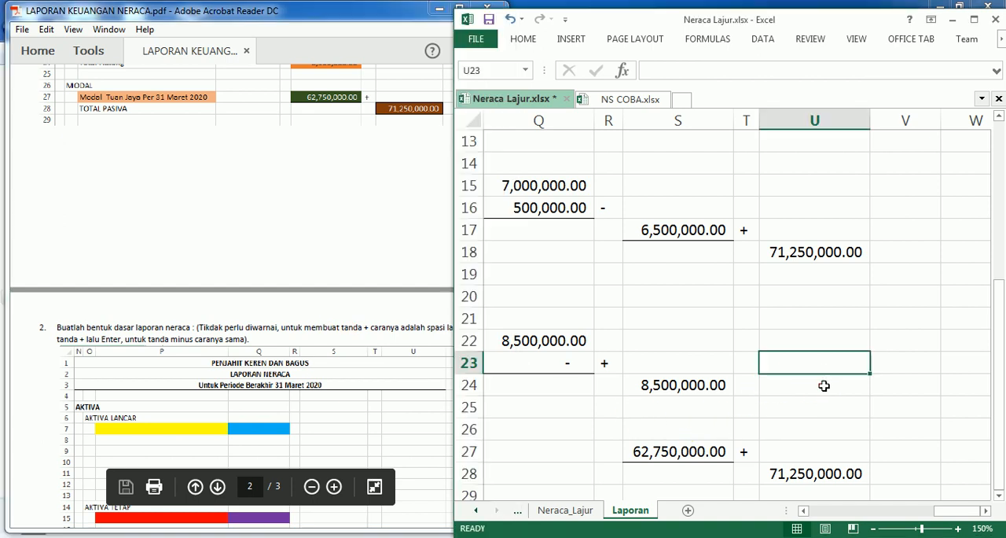
# Step: Maximize the workbook window and review the AKTIVA and PASIVA sections of the balance sheet from column N to U
pyautogui.scroll(3, 838, 394)
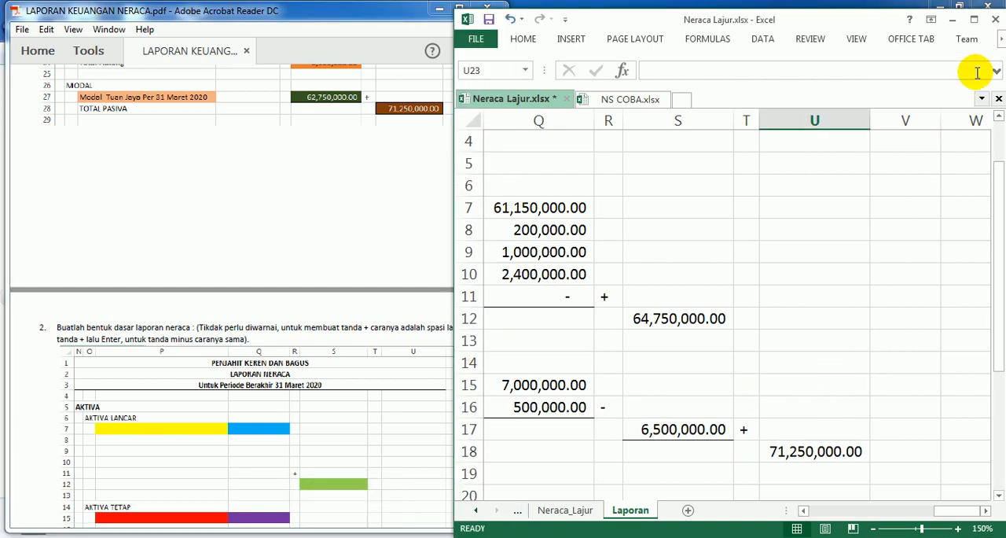
pyautogui.click(974, 18)
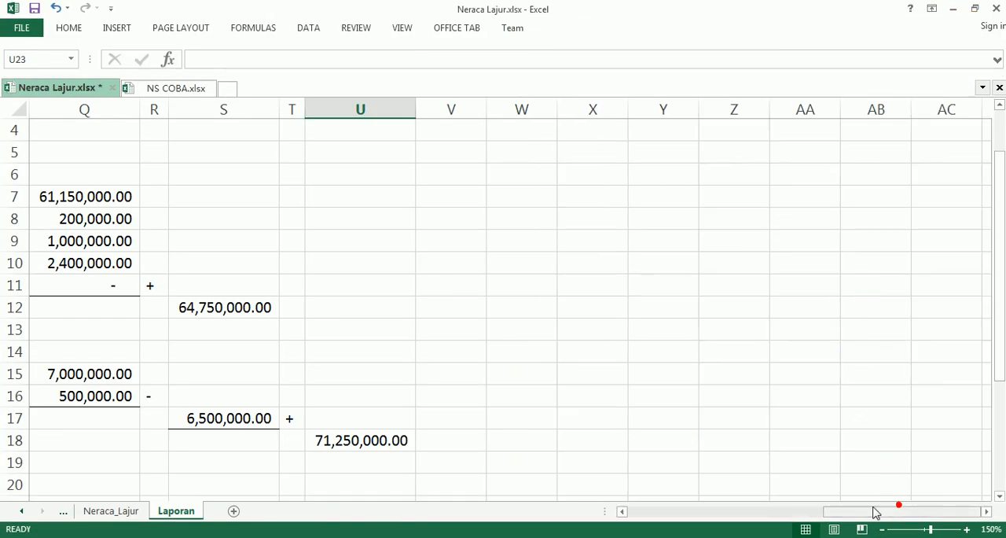
pyautogui.click(623, 512)
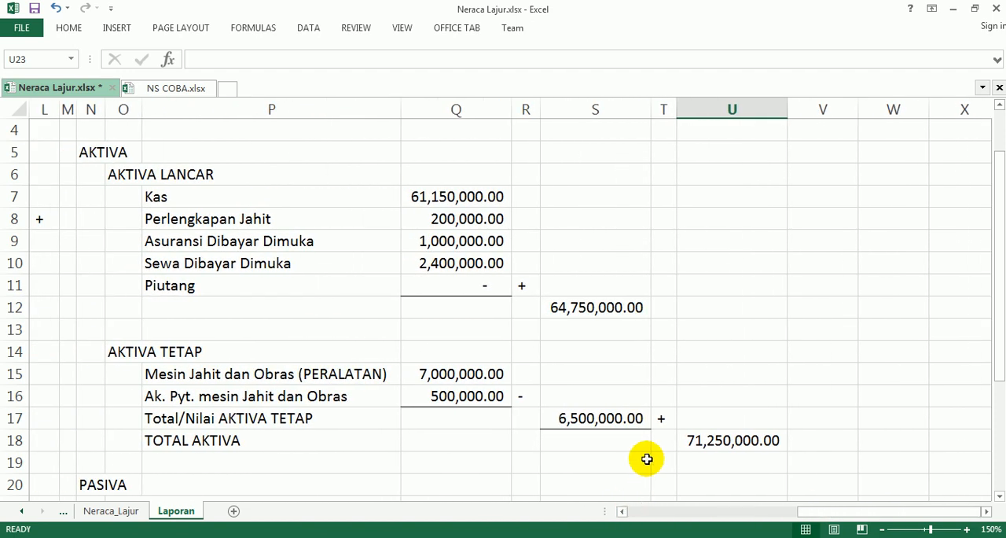
pyautogui.scroll(1, 642, 456)
pyautogui.scroll(-4, 646, 419)
pyautogui.scroll(-2, 646, 419)
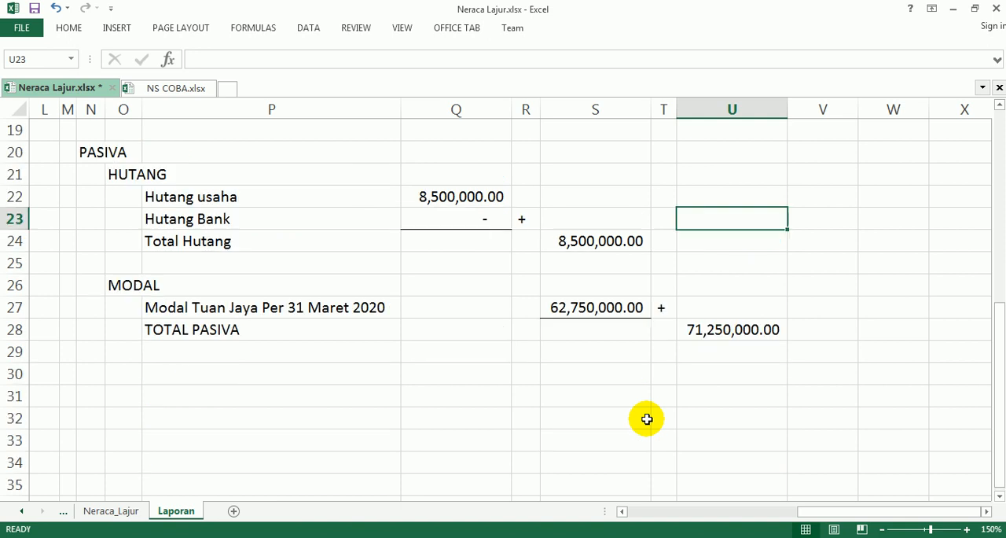
pyautogui.scroll(6, 646, 419)
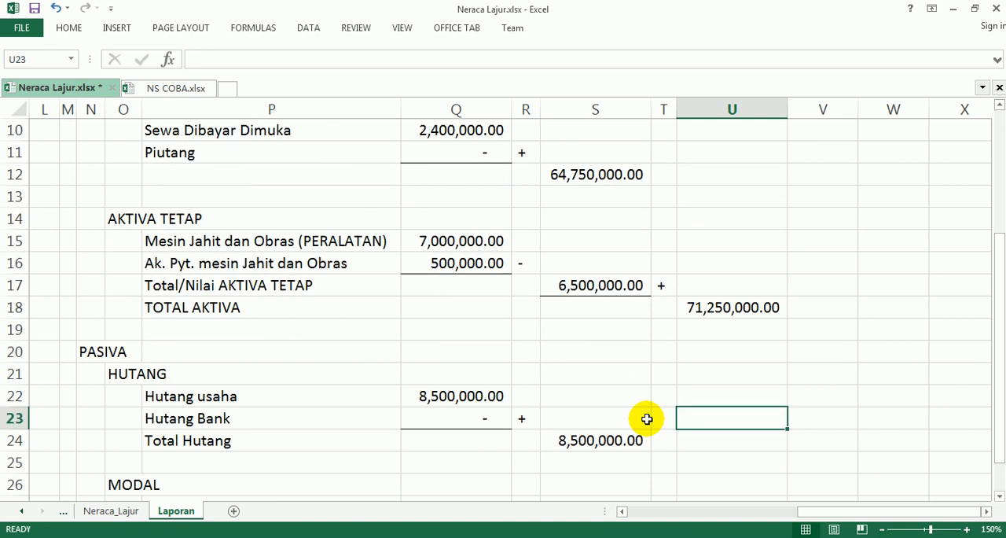
pyautogui.scroll(-3, 646, 419)
pyautogui.scroll(3, 646, 419)
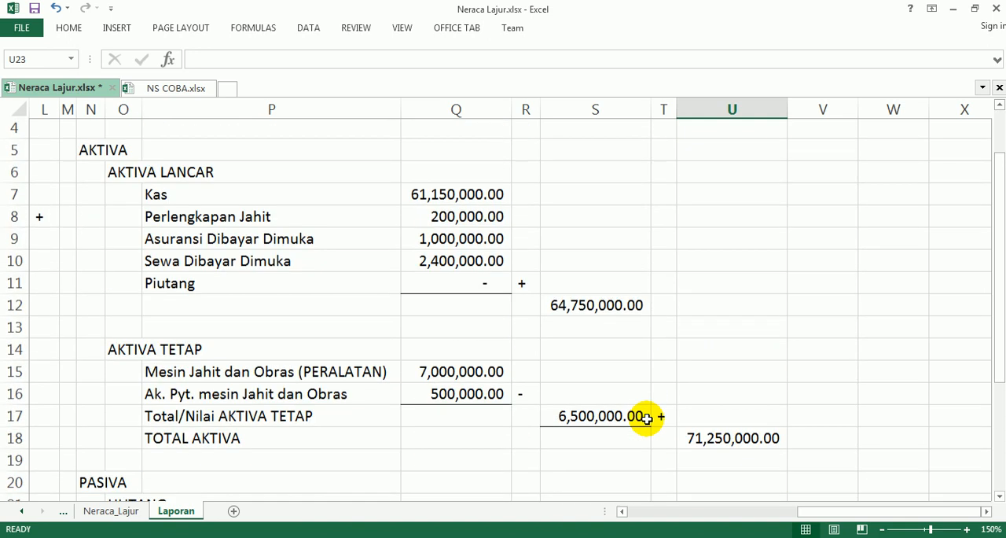
# Step: Make the AKTIVA, AKTIVA LANCAR and AKTIVA TETAP headings bold
pyautogui.moveTo(92, 220); pyautogui.dragTo(159, 240)
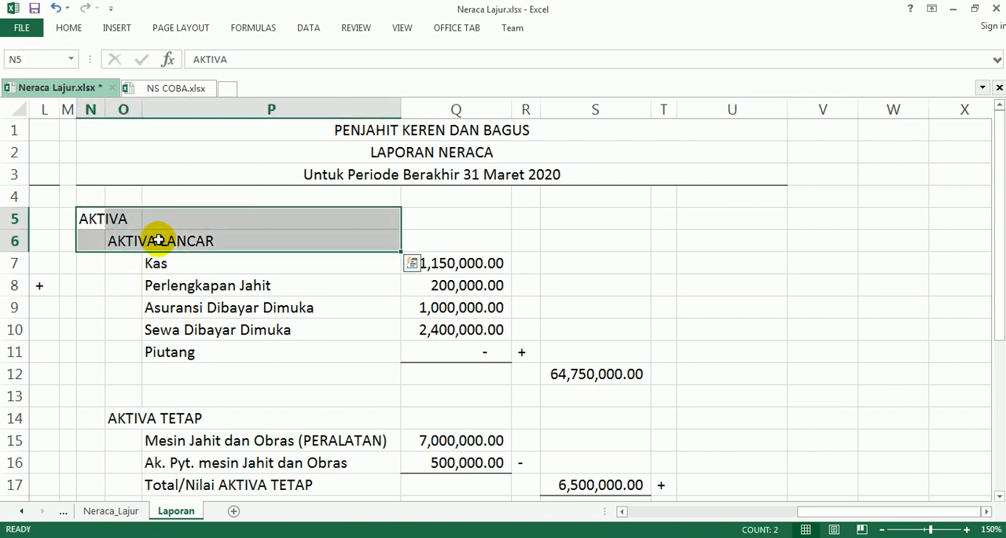
pyautogui.hotkey('ctrl', 'b')
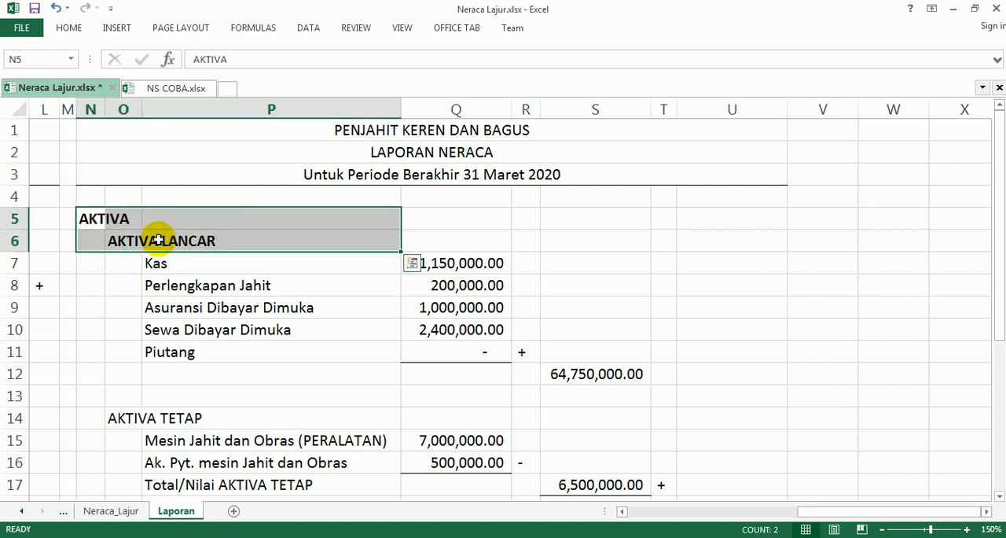
pyautogui.click(110, 418)
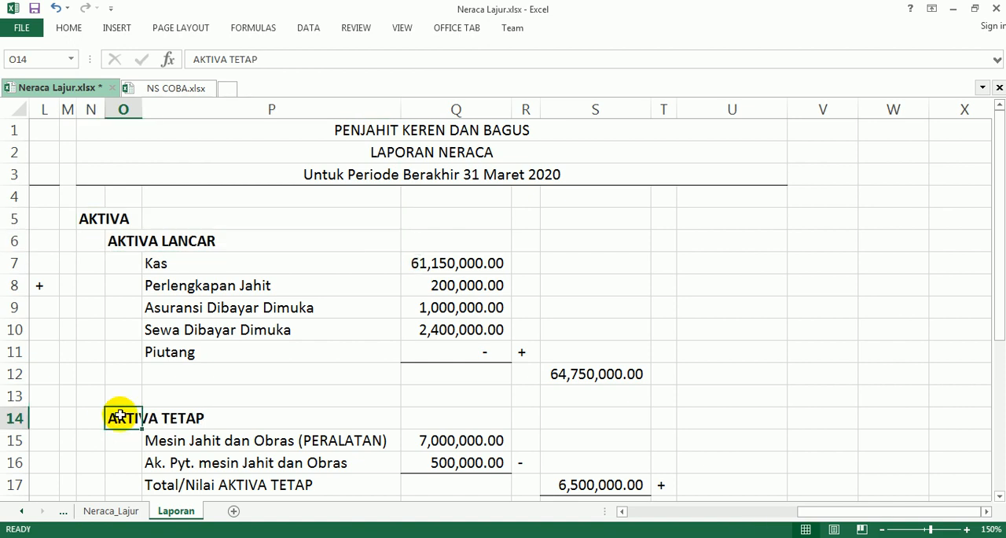
# Step: Underline the AKTIVA LANCAR heading in O6 and the AKTIVA TETAP heading in O14
pyautogui.click(133, 243)
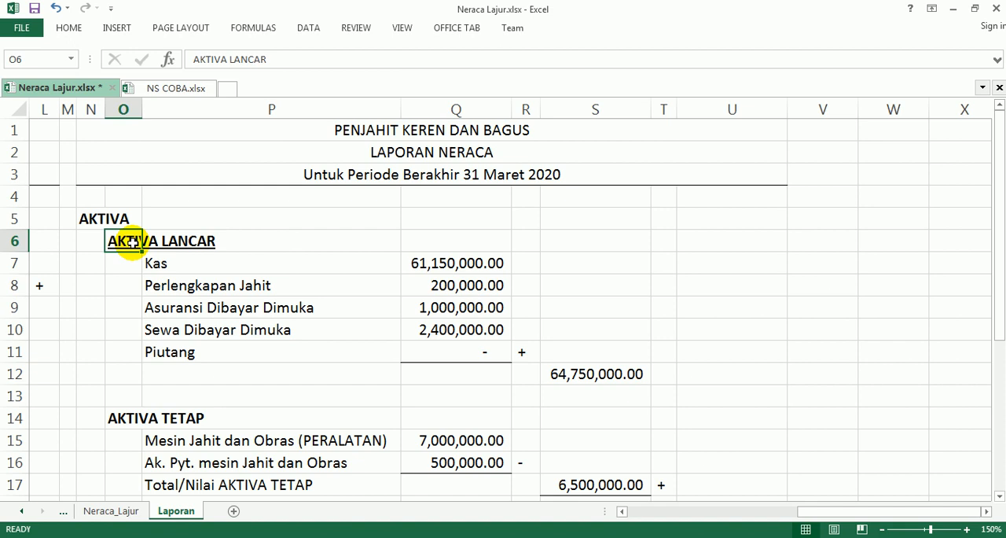
pyautogui.click(148, 417)
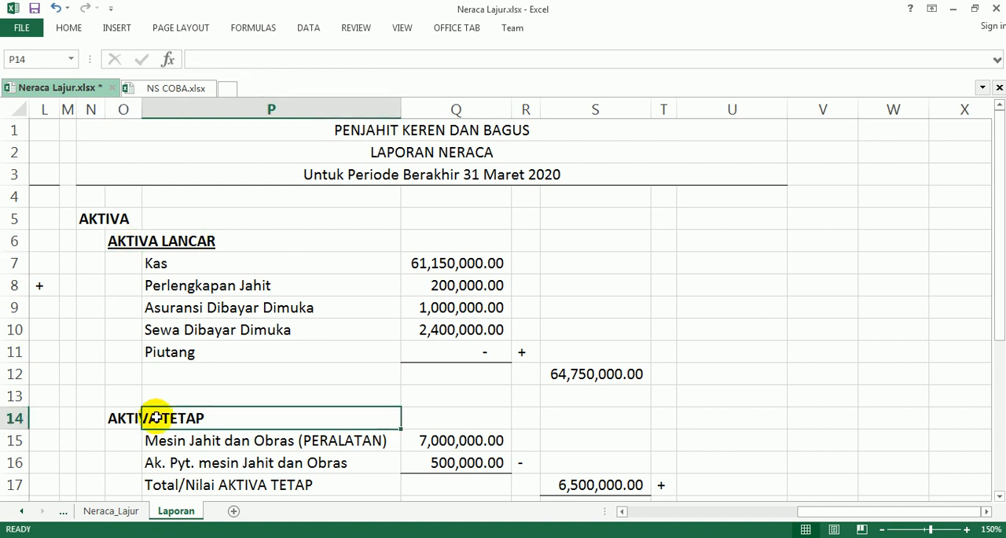
pyautogui.press('Left')
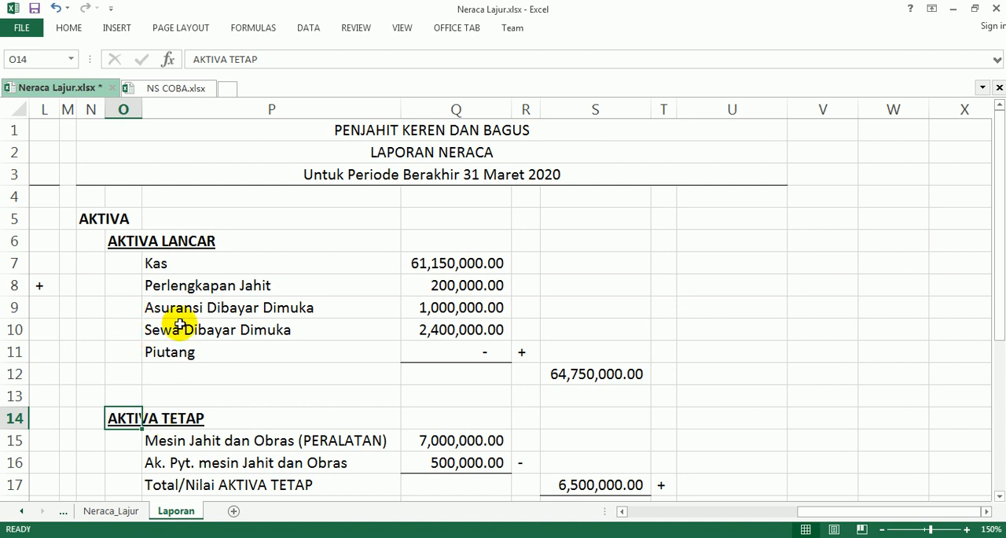
# Step: Make the PASIVA and HUTANG headings bold and underline HUTANG in O21
pyautogui.scroll(-2, 180, 325)
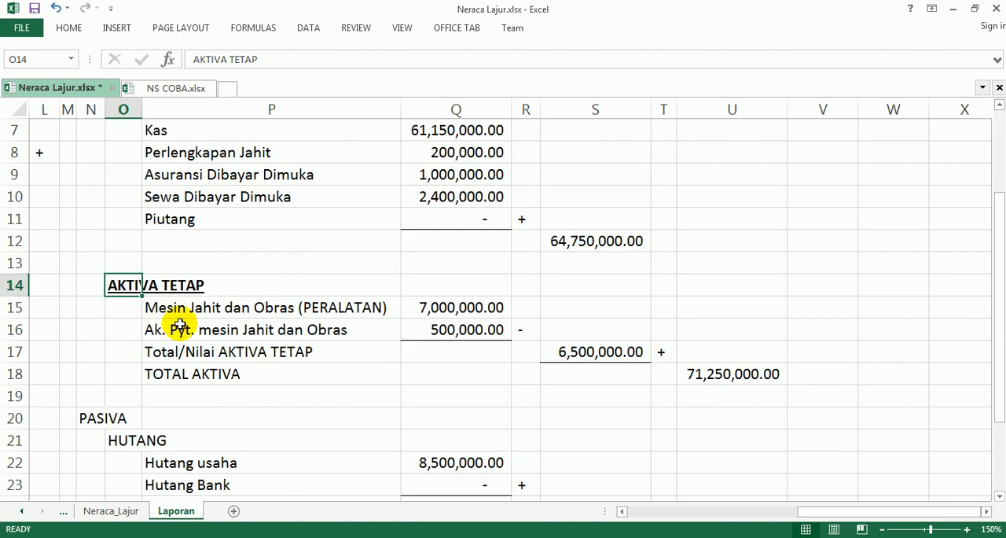
pyautogui.scroll(2, 180, 325)
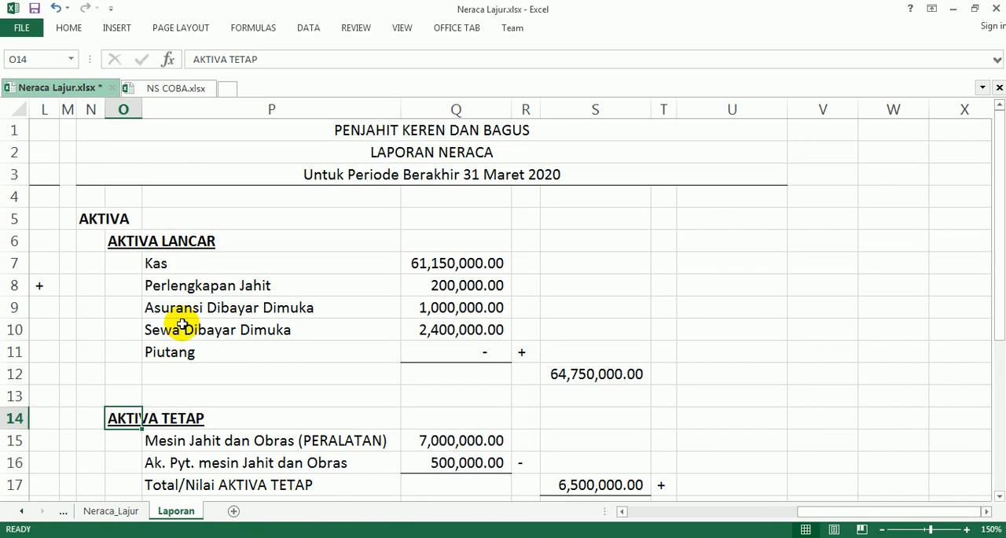
pyautogui.scroll(-2, 181, 325)
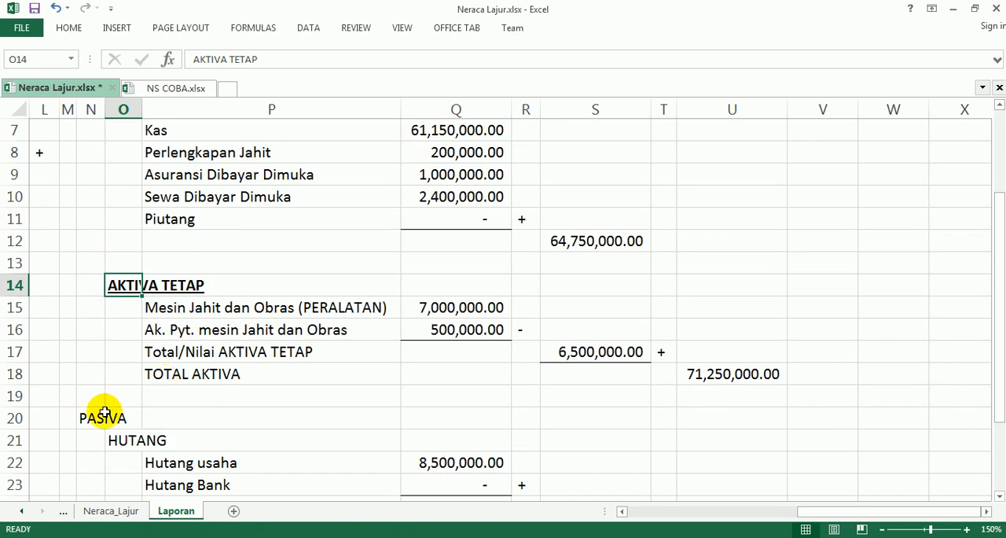
pyautogui.moveTo(85, 417); pyautogui.dragTo(152, 437)
pyautogui.hotkey('ctrl', 'b')
pyautogui.click(152, 437)
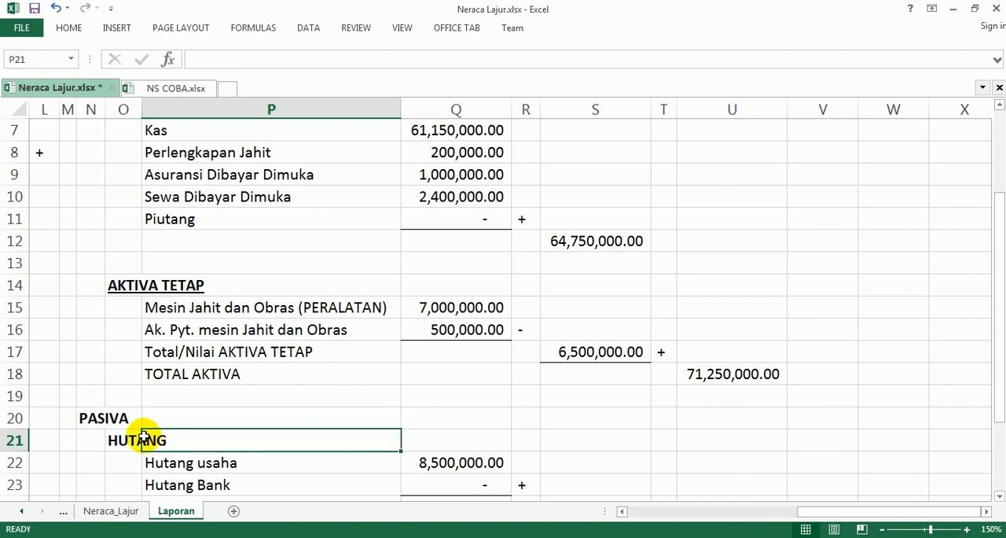
pyautogui.click(118, 440)
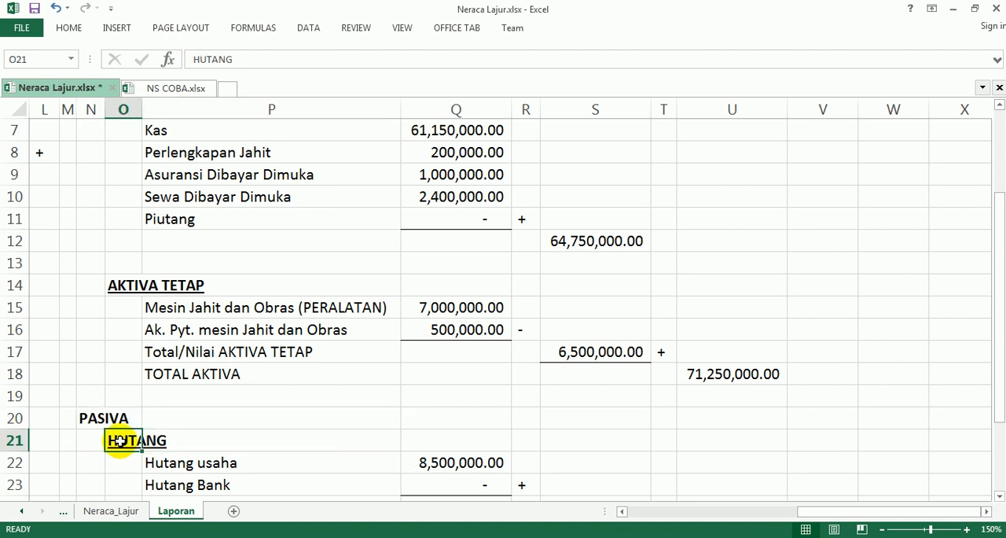
# Step: Make the MODAL heading in O26 bold and underlined
pyautogui.scroll(-4, 197, 442)
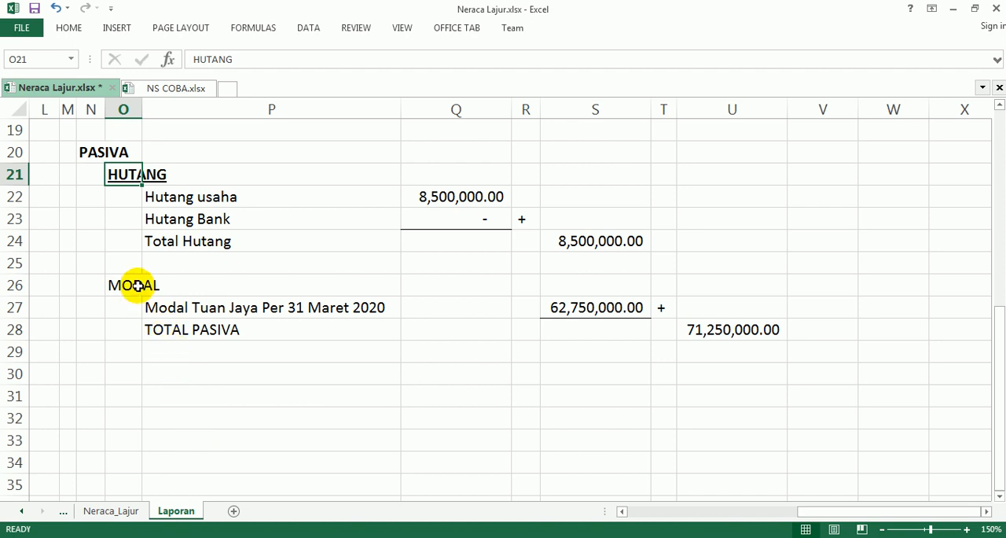
pyautogui.click(137, 286)
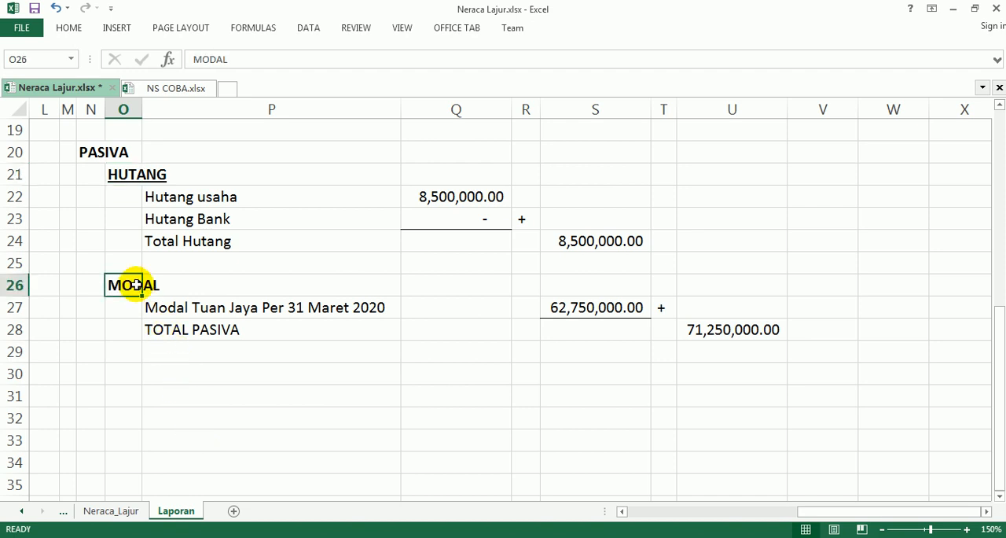
pyautogui.scroll(2, 613, 471)
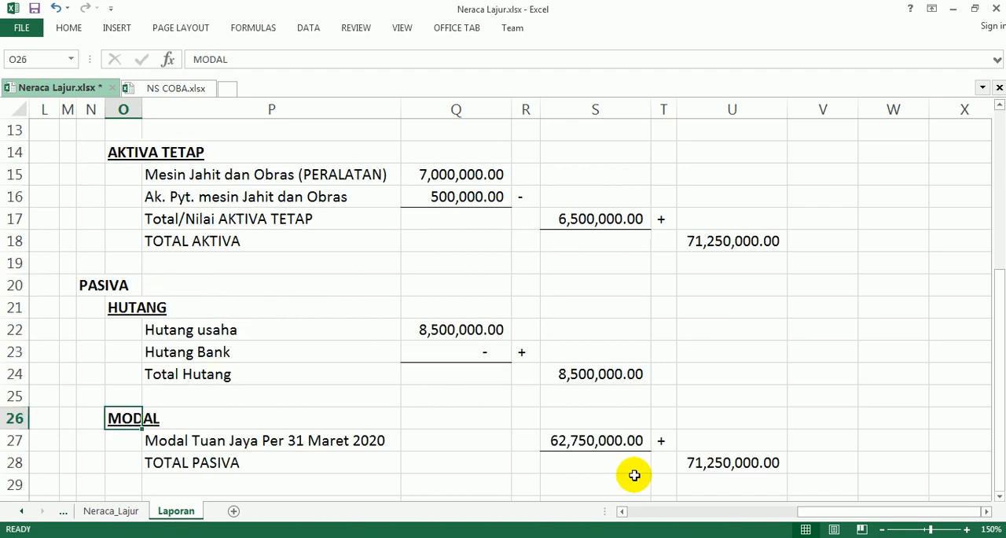
# Step: Apply outside borders to the TOTAL AKTIVA amount in cell U18
pyautogui.click(712, 240)
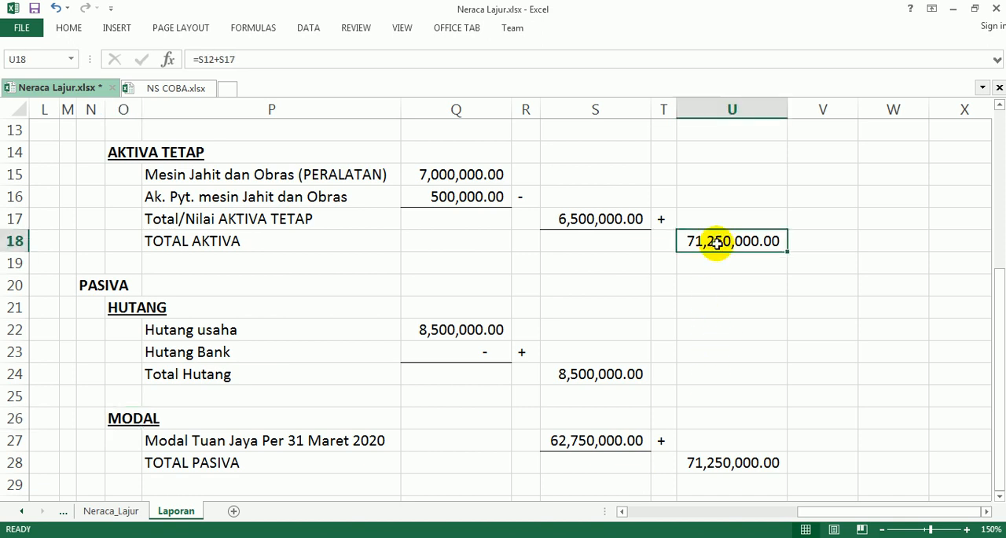
pyautogui.click(69, 28)
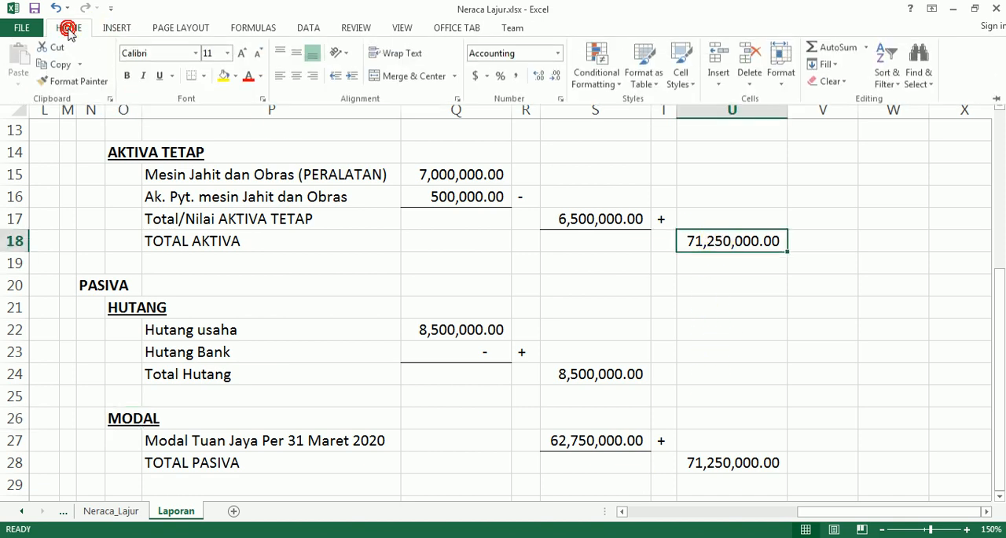
pyautogui.click(203, 77)
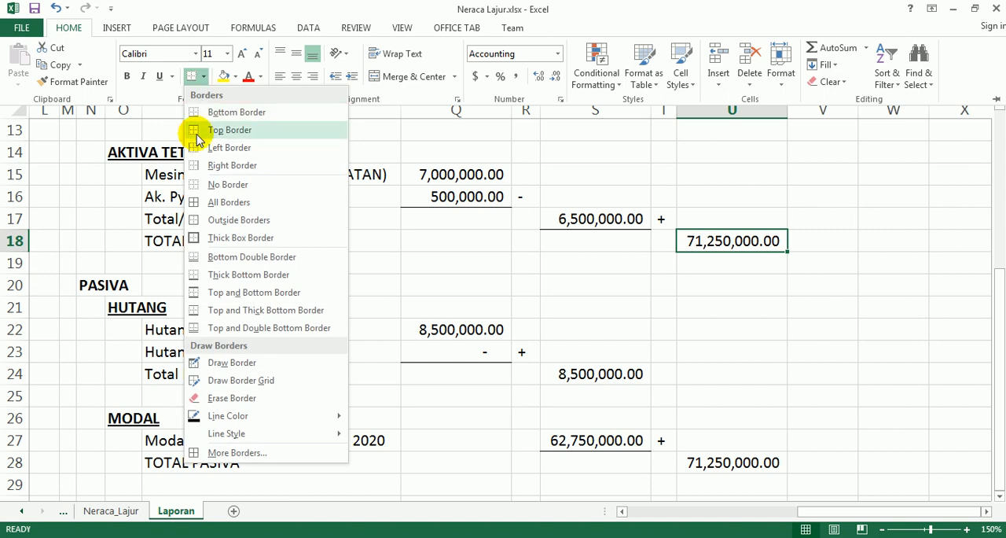
pyautogui.click(201, 224)
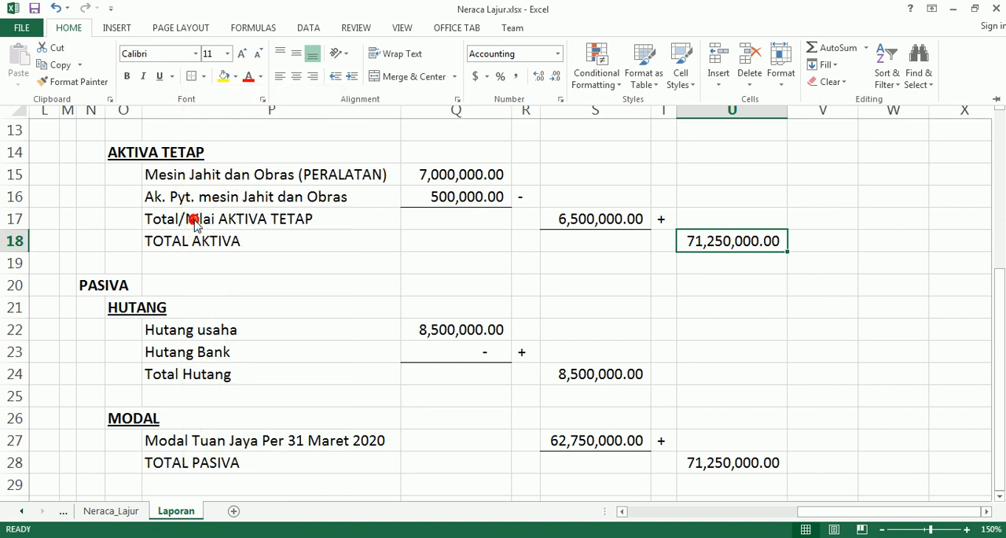
# Step: Apply the same outside borders to the TOTAL PASIVA amount in cell U28 and deselect it
pyautogui.click(708, 463)
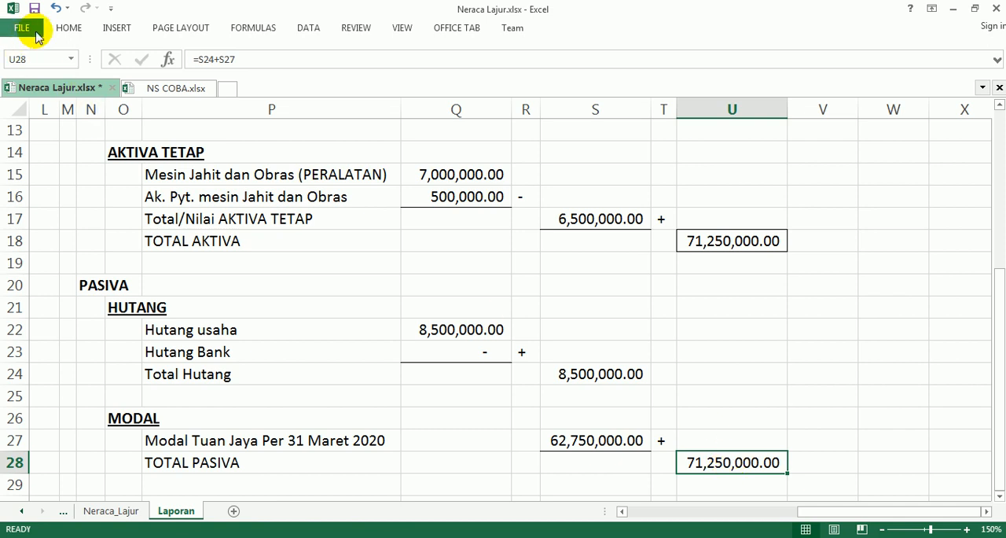
pyautogui.click(66, 29)
pyautogui.click(191, 76)
pyautogui.click(824, 375)
pyautogui.click(826, 373)
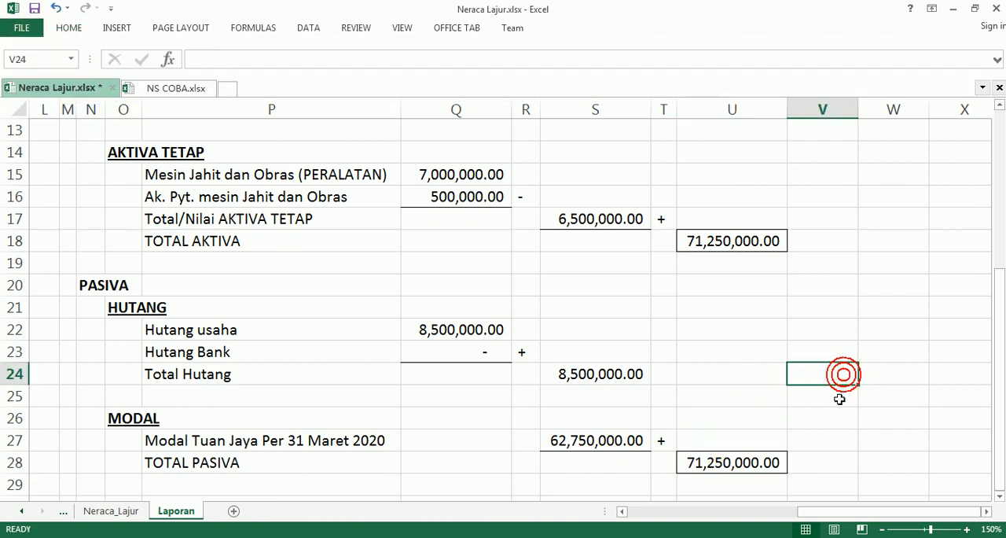
pyautogui.scroll(4, 842, 389)
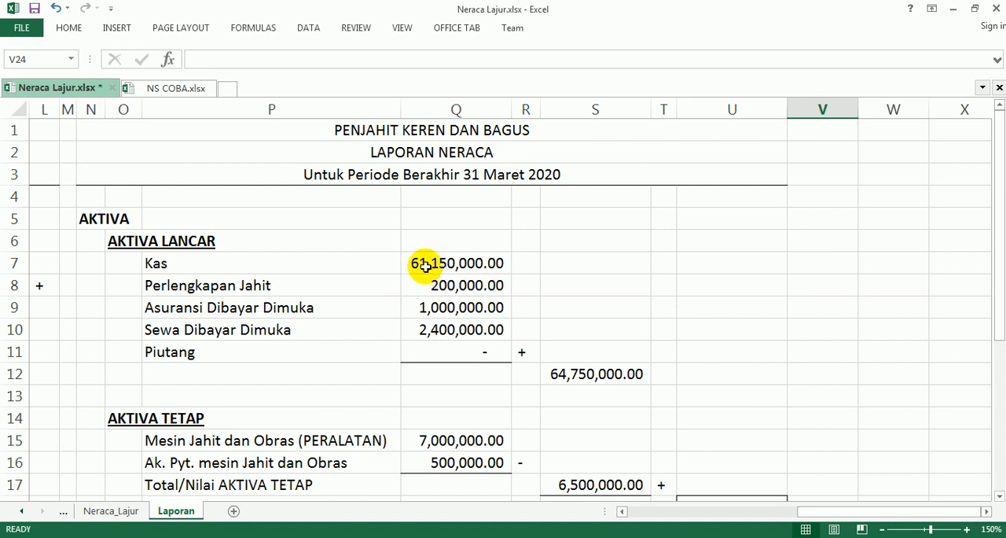
# Step: Apply the comma number style to the AKTIVA LANCAR amounts in Q7:Q11
pyautogui.moveTo(419, 263); pyautogui.dragTo(458, 353)
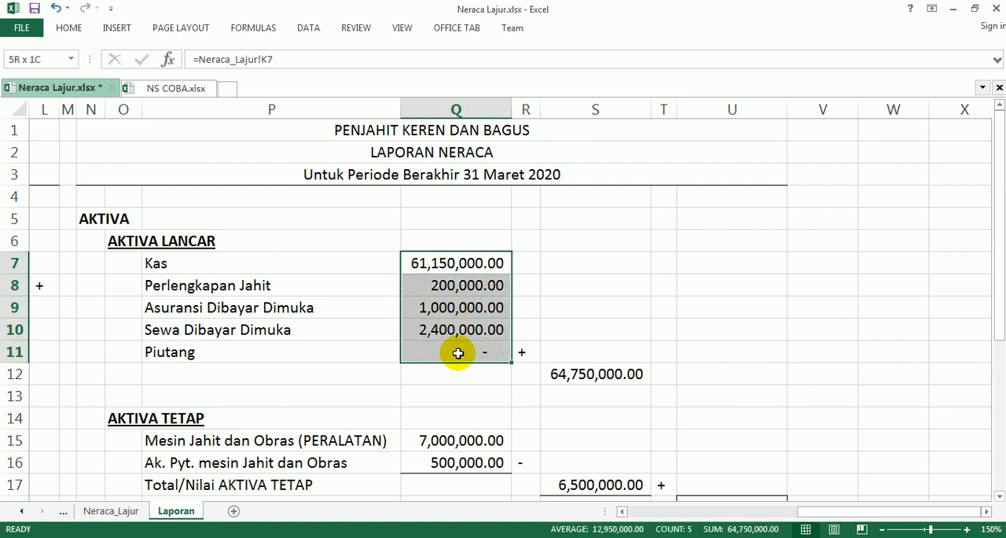
pyautogui.click(67, 32)
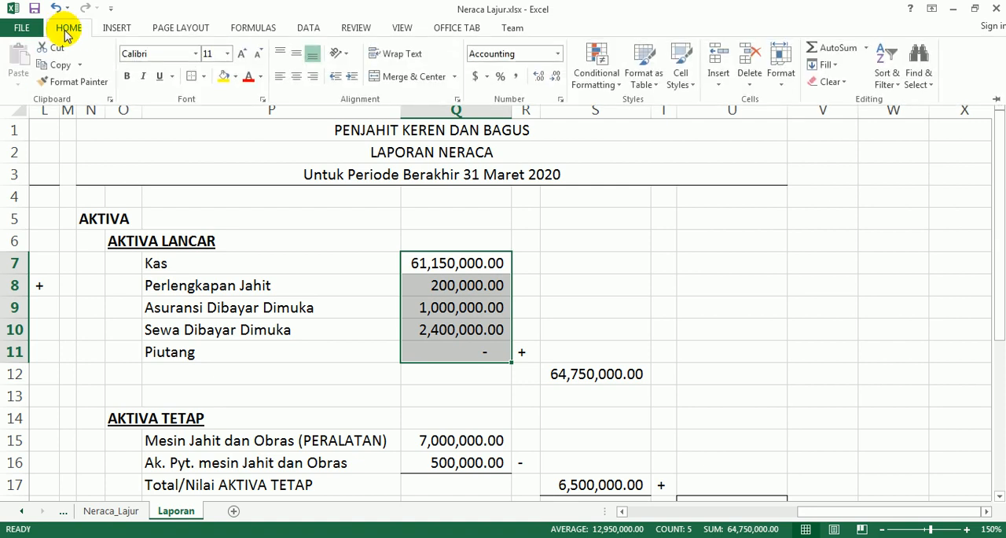
pyautogui.click(518, 76)
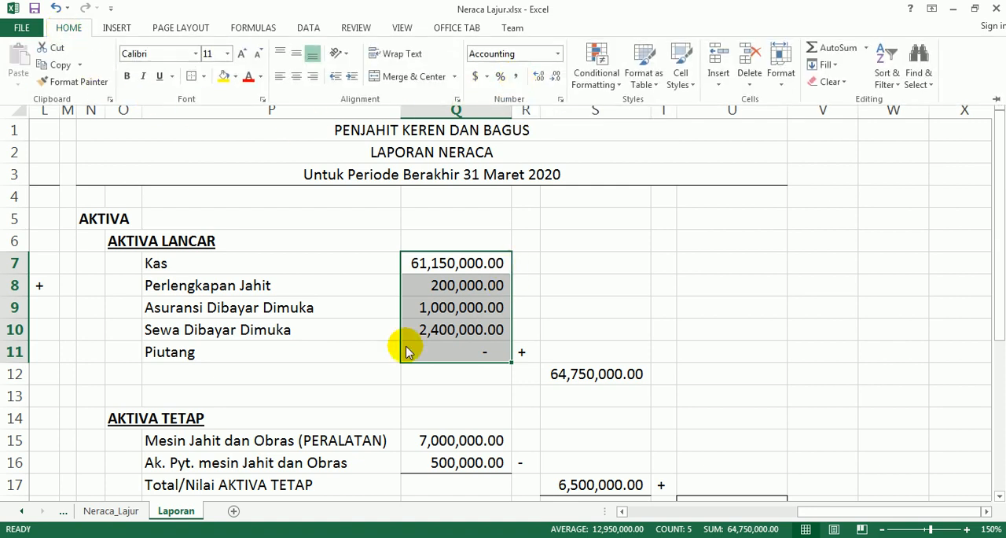
pyautogui.click(680, 281)
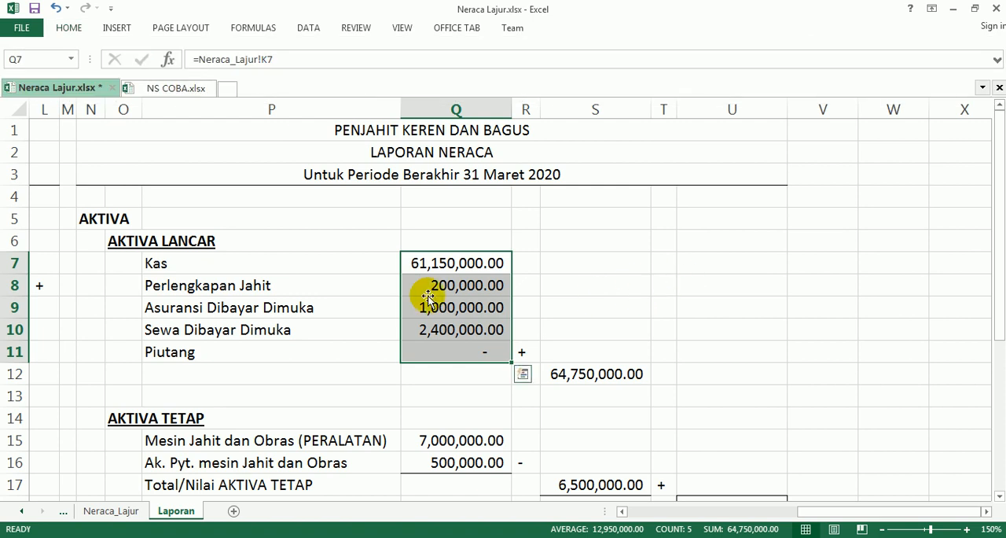
# Step: Make the three report title lines in N1:U3 bold and deselect them
pyautogui.moveTo(84, 128); pyautogui.dragTo(744, 176)
pyautogui.hotkey('ctrl', 'b')
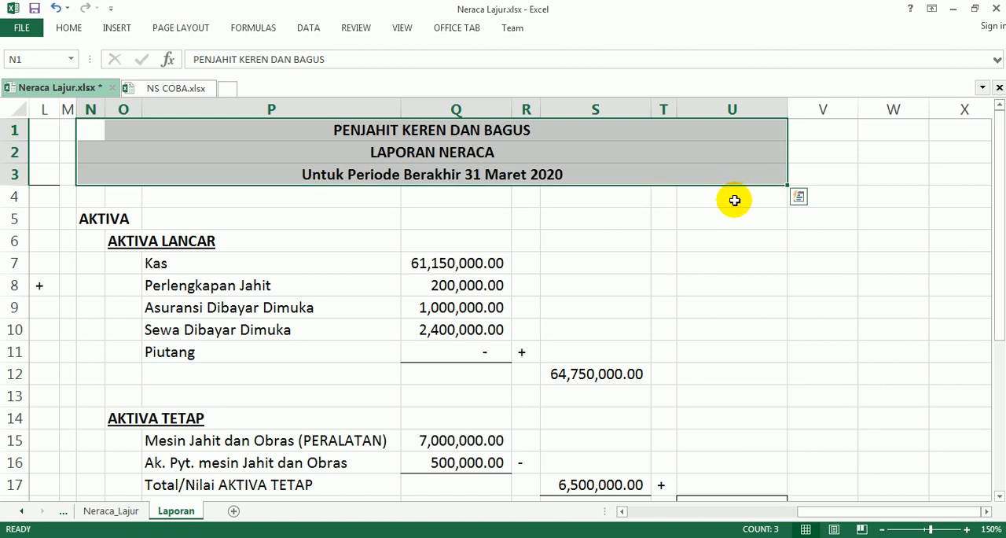
pyautogui.click(550, 223)
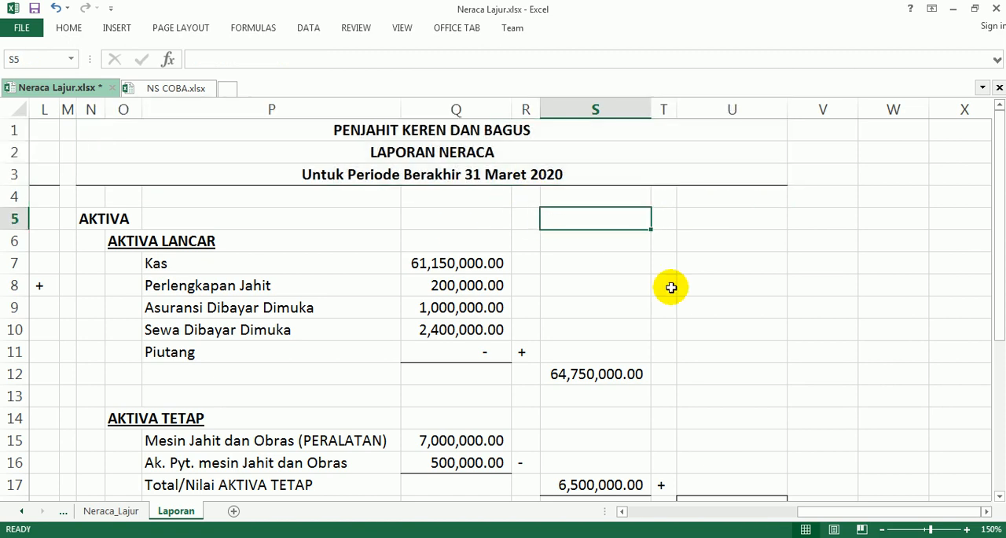
# Step: Review the LAPORAN NERACA from its title down to TOTAL PASIVA and save the Neraca Lajur.xlsx workbook
pyautogui.scroll(-6, 721, 297)
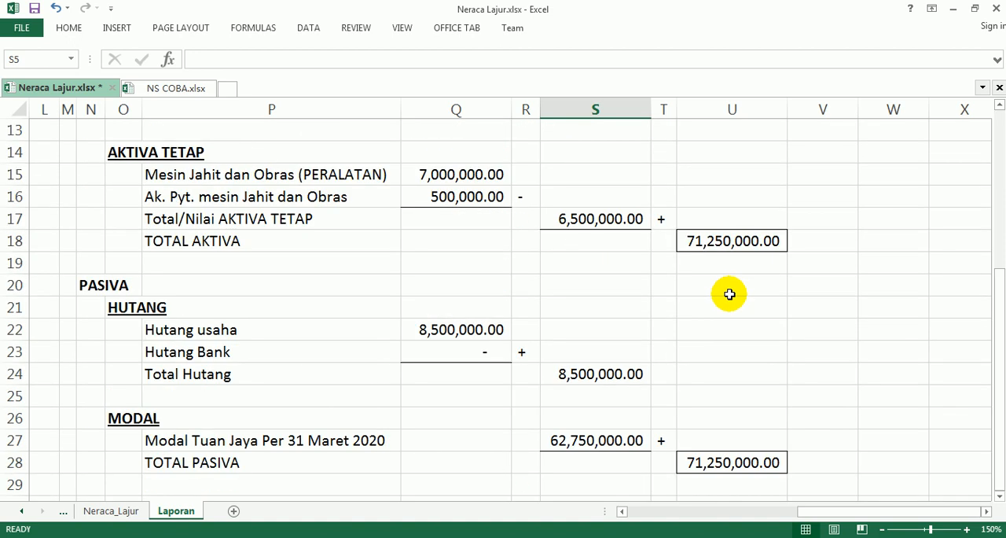
pyautogui.scroll(6, 732, 294)
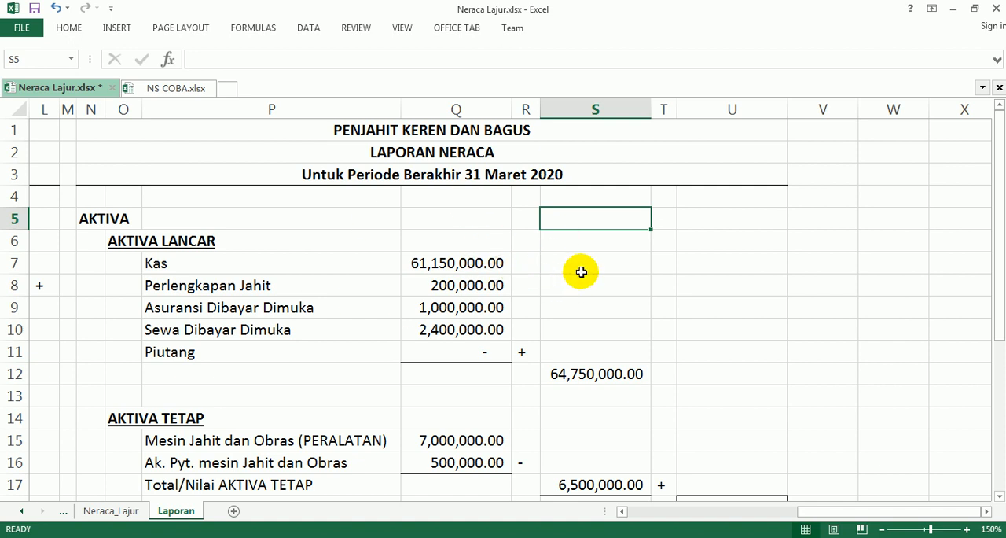
pyautogui.hotkey('ctrl', 's')
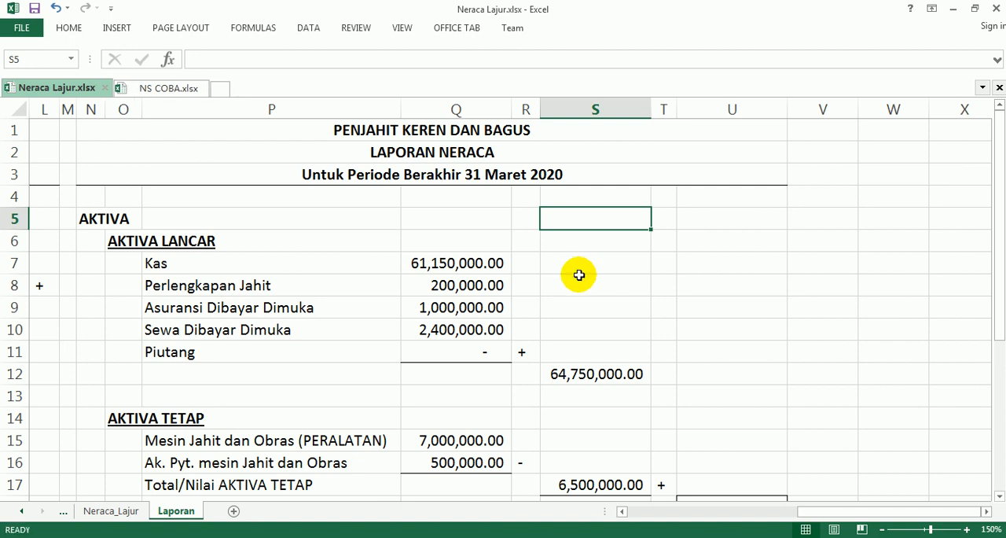
pyautogui.scroll(-7, 579, 275)
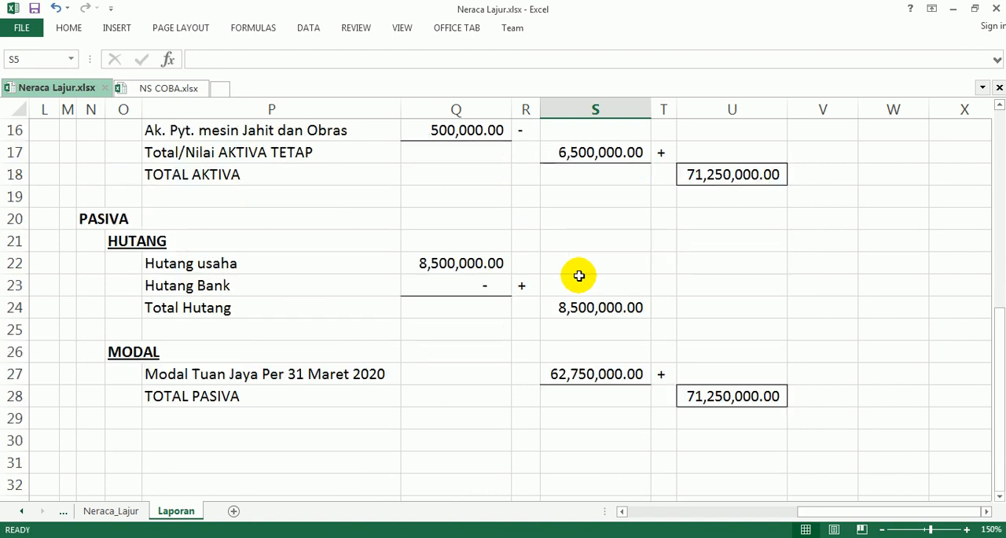
pyautogui.scroll(7, 578, 275)
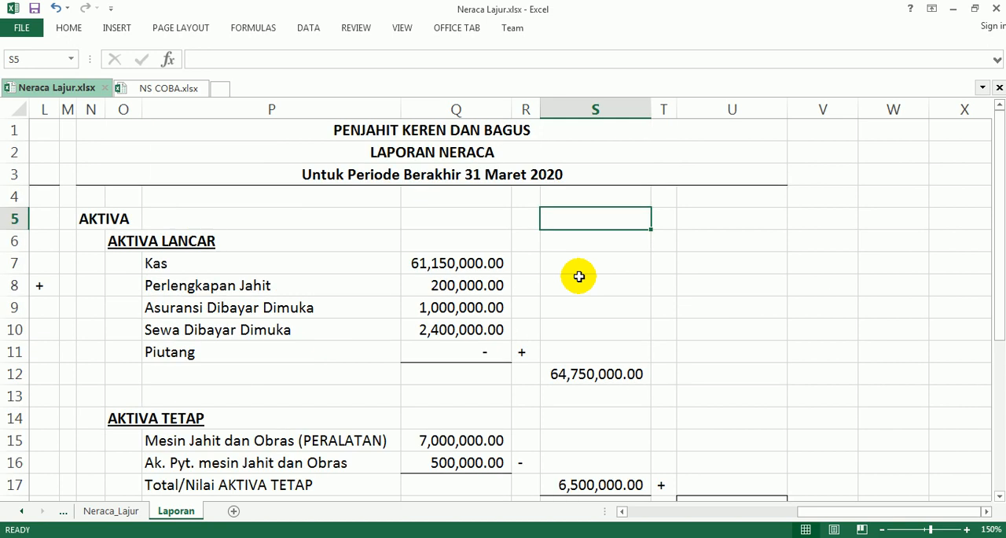